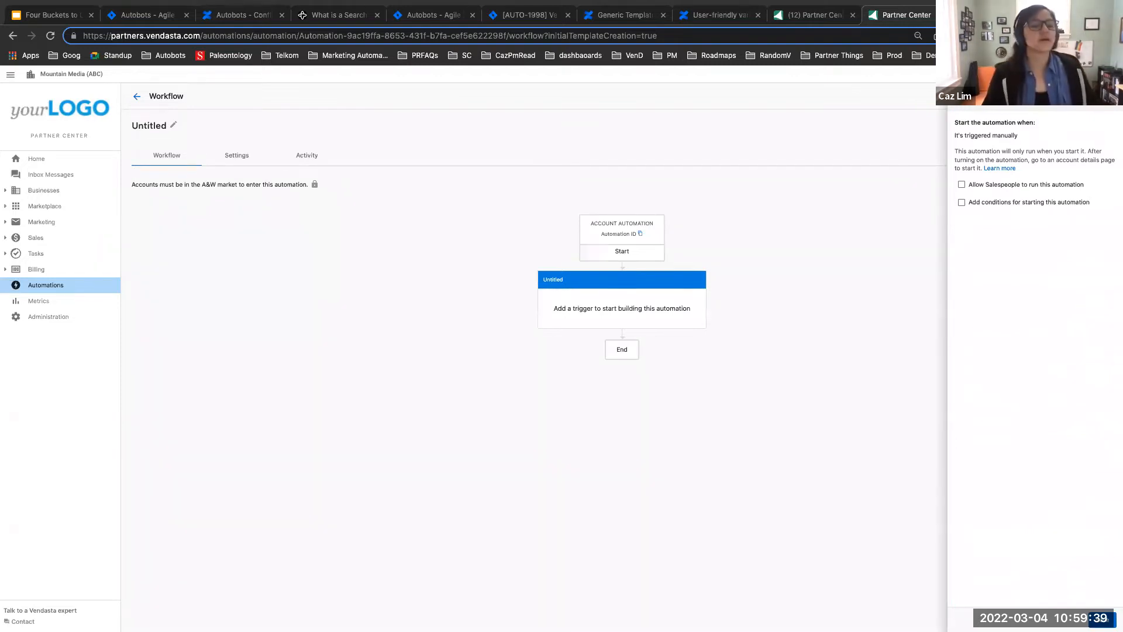
Step: Save the trigger so that the automation starts when it is triggered manually
click(1102, 619)
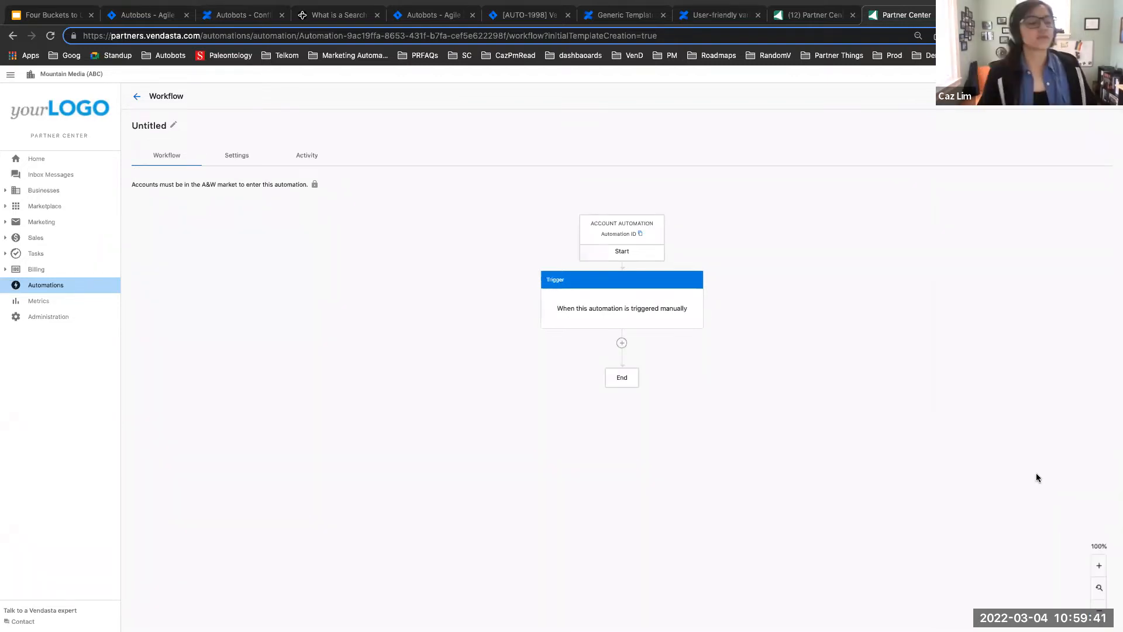
click(621, 343)
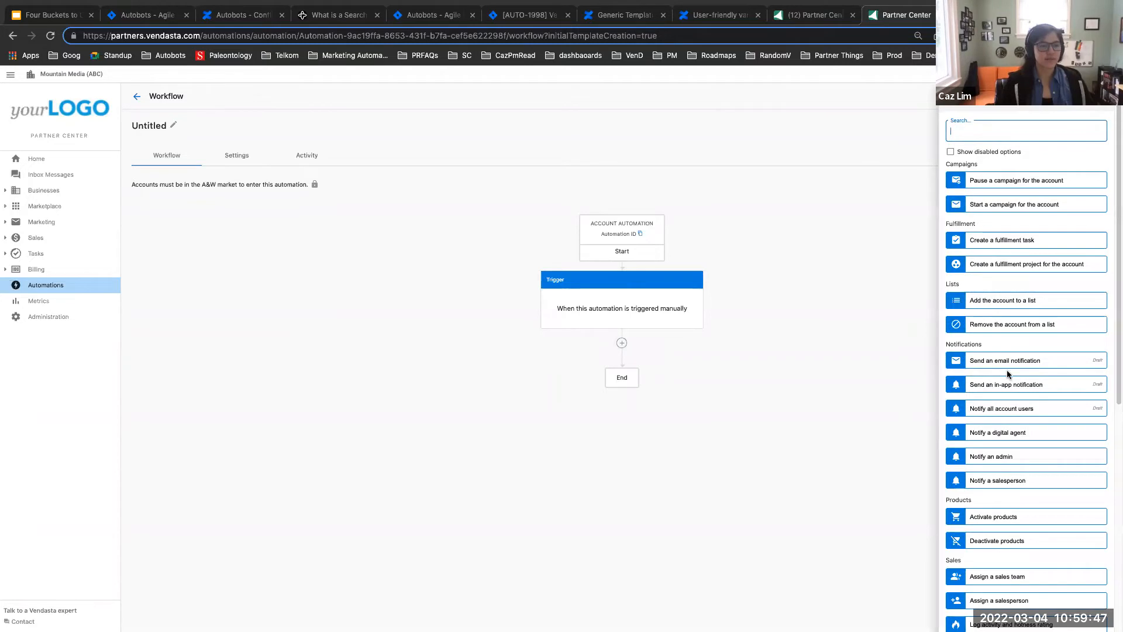
click(993, 460)
click(1102, 96)
Step: Add an action below the manual trigger that activates the product Social Marketing | Express
click(621, 343)
scroll(1076, 510, down, 5)
click(982, 209)
click(991, 167)
click(991, 196)
click(1102, 619)
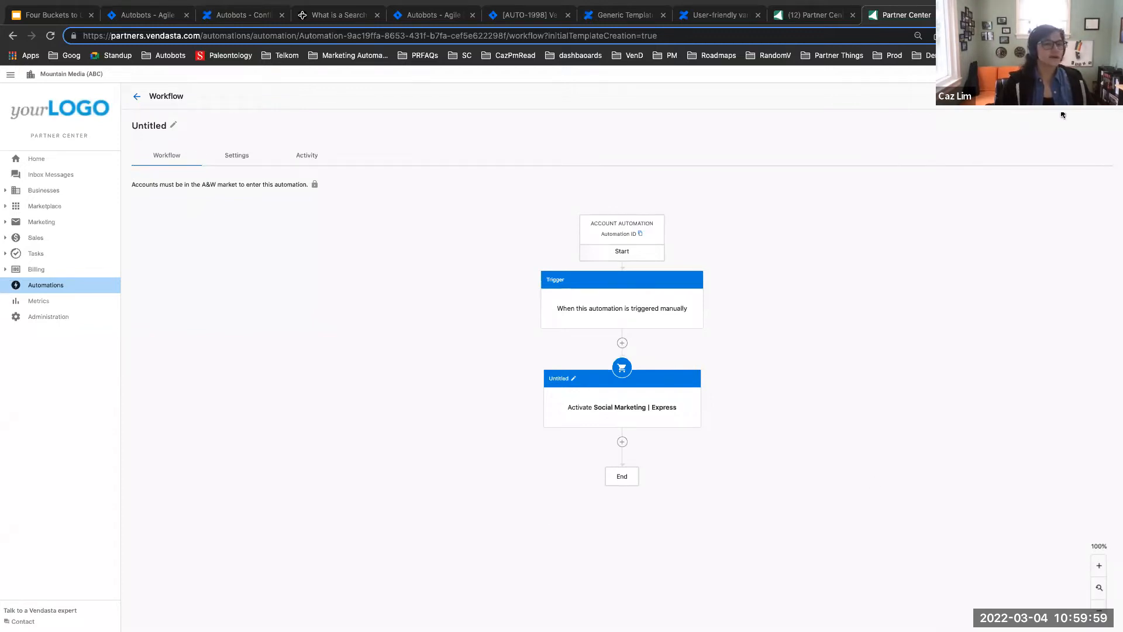
Step: Turn on the automation and change its title to "Usdfsdfsdfsdfntitled"
click(1082, 96)
click(660, 419)
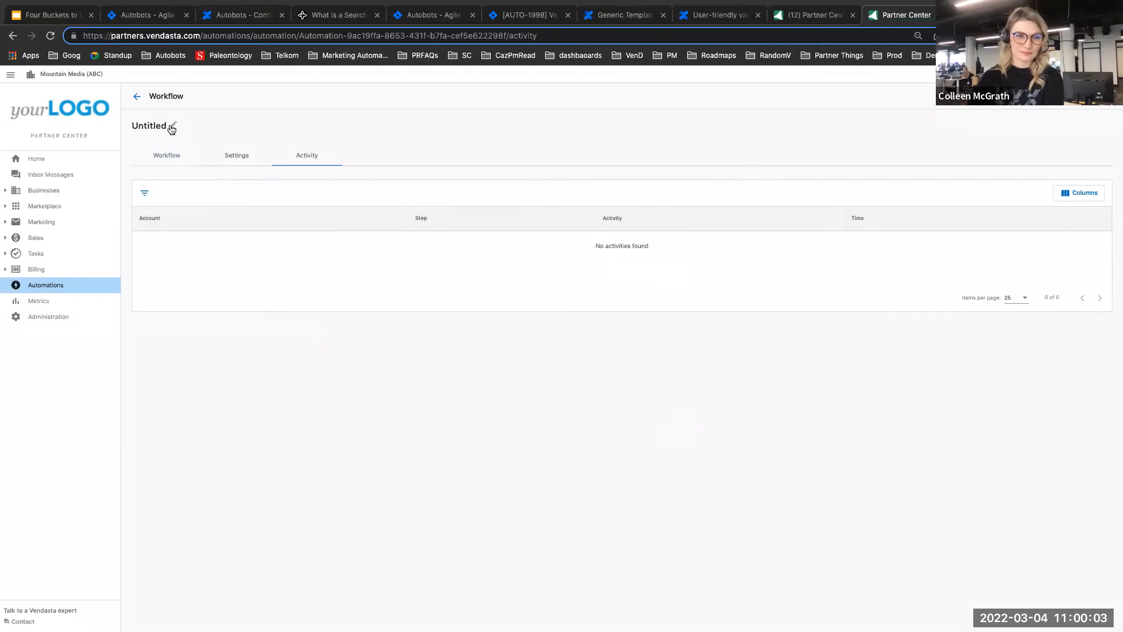
click(171, 125)
click(446, 292)
text(sdfsdfsdfntitled)
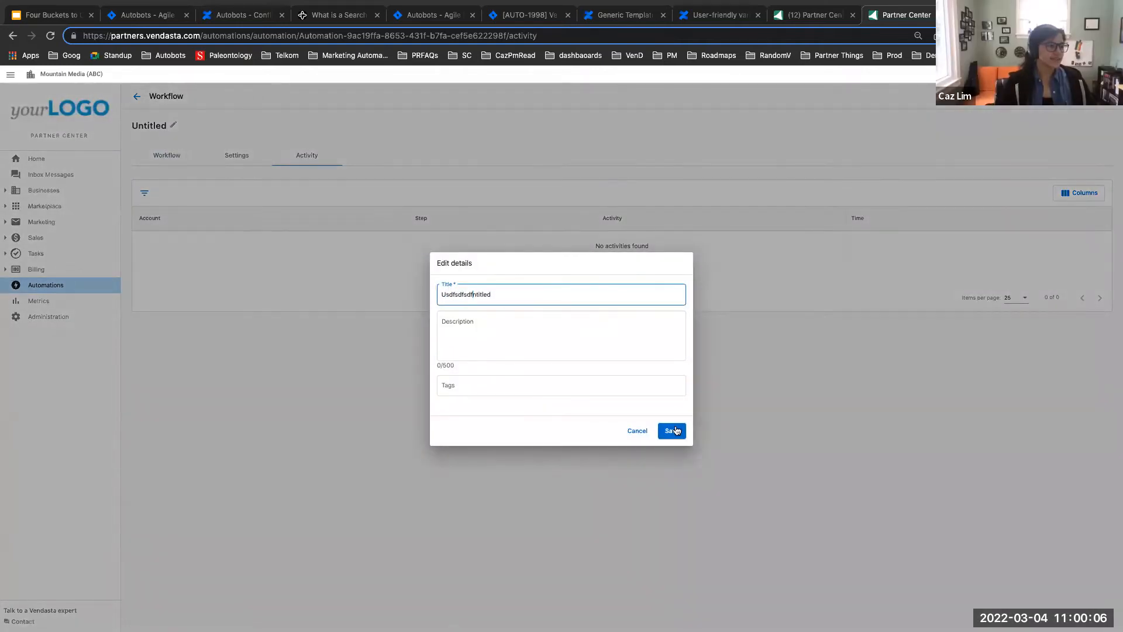
click(676, 430)
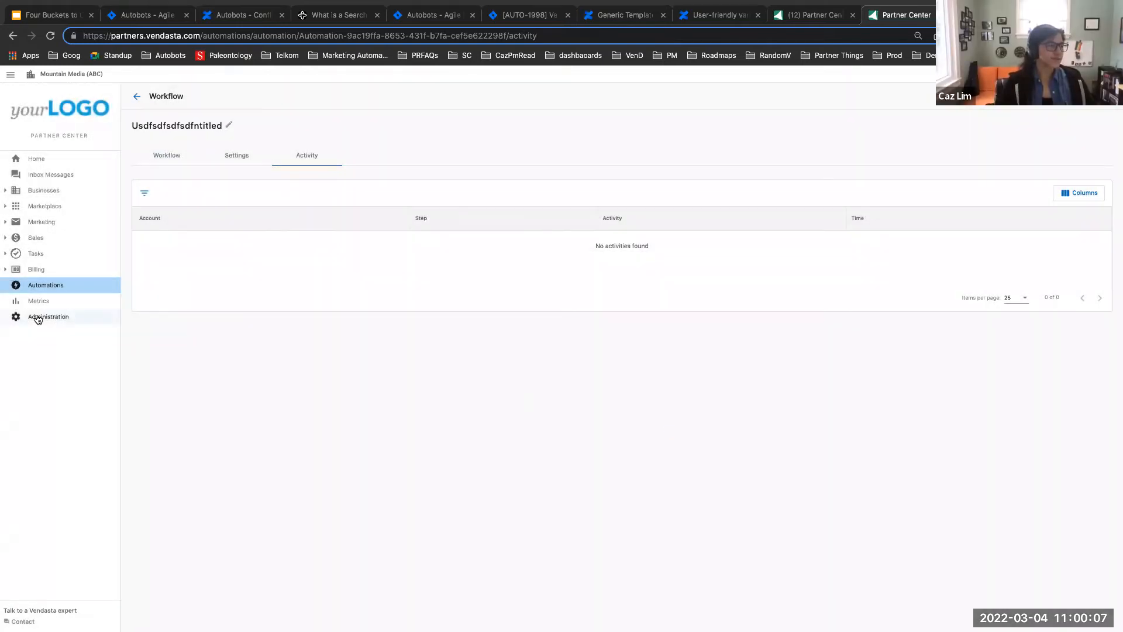
Step: Open the details of the Marketing & Branding Consultant account from the business accounts and go to its automations section
click(10, 193)
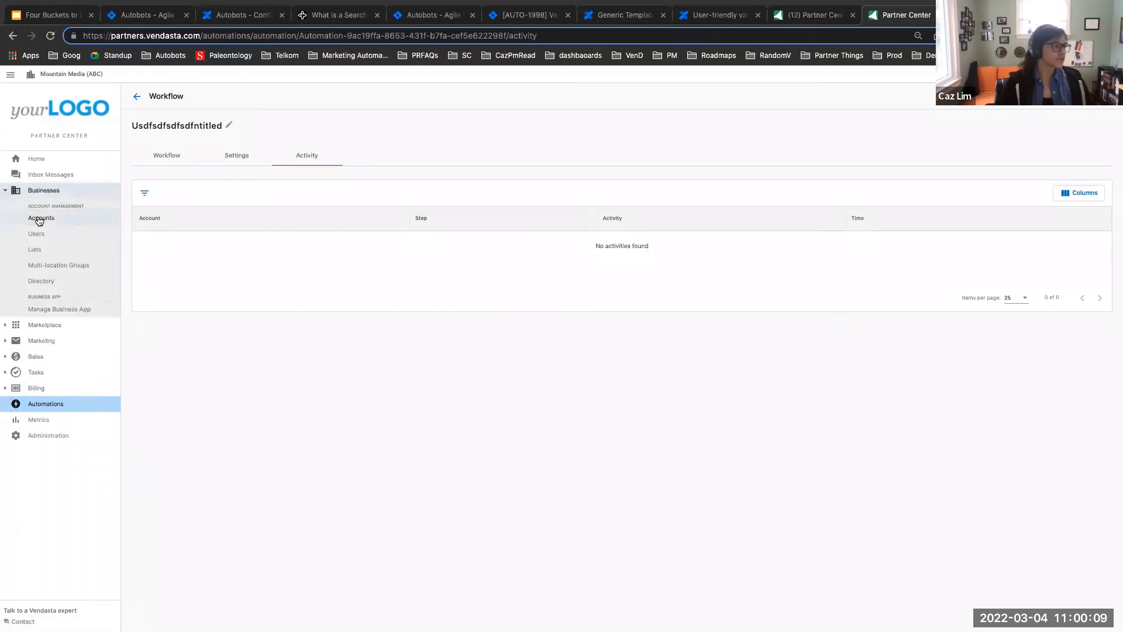
click(39, 218)
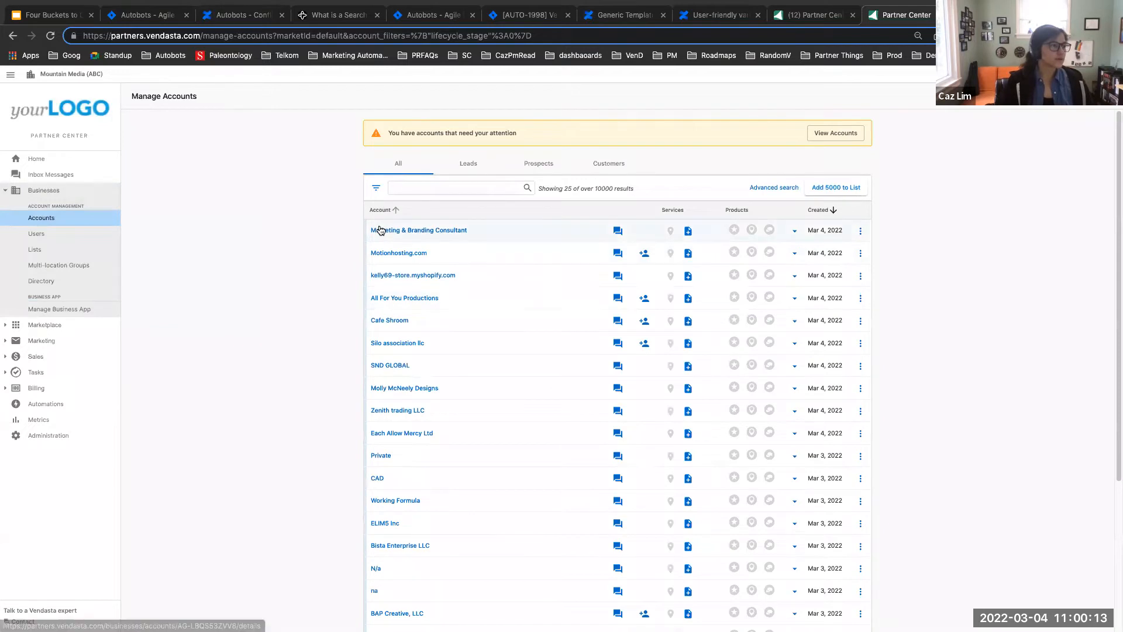
click(379, 227)
scroll(413, 295, down, 2)
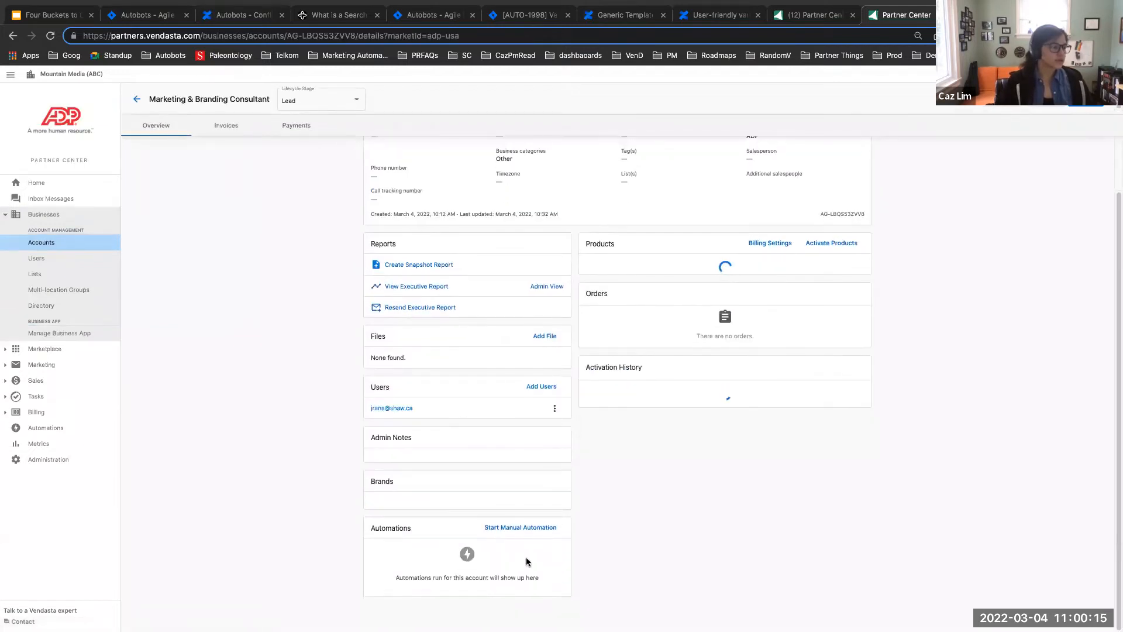
Step: Look through the automations that can be started manually for this account, including "Make an account hot"
click(521, 527)
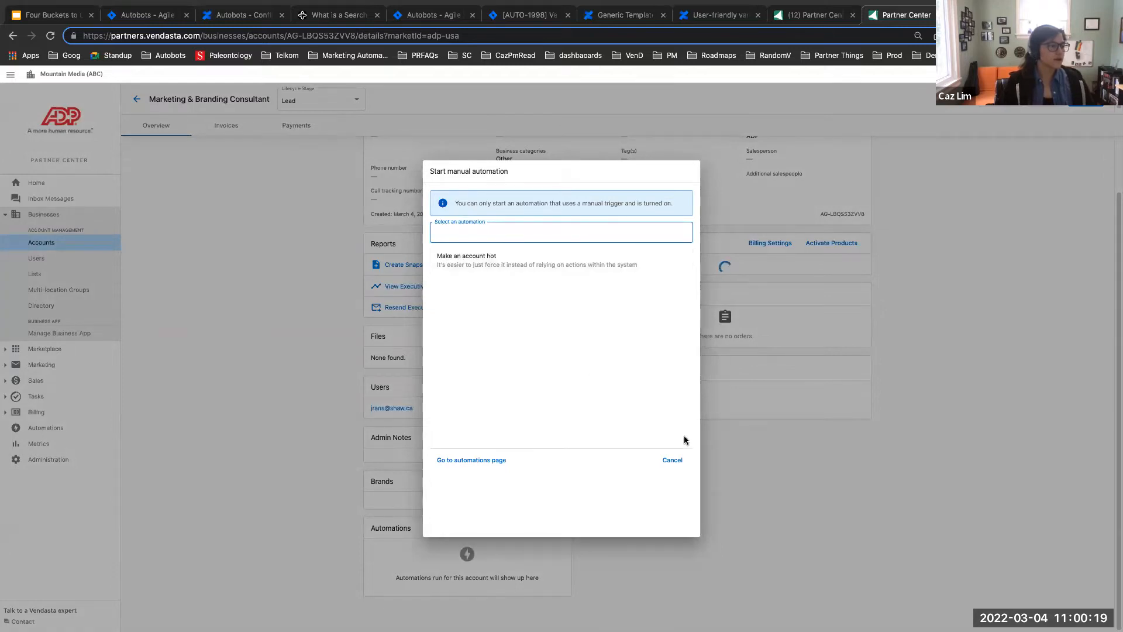
click(675, 459)
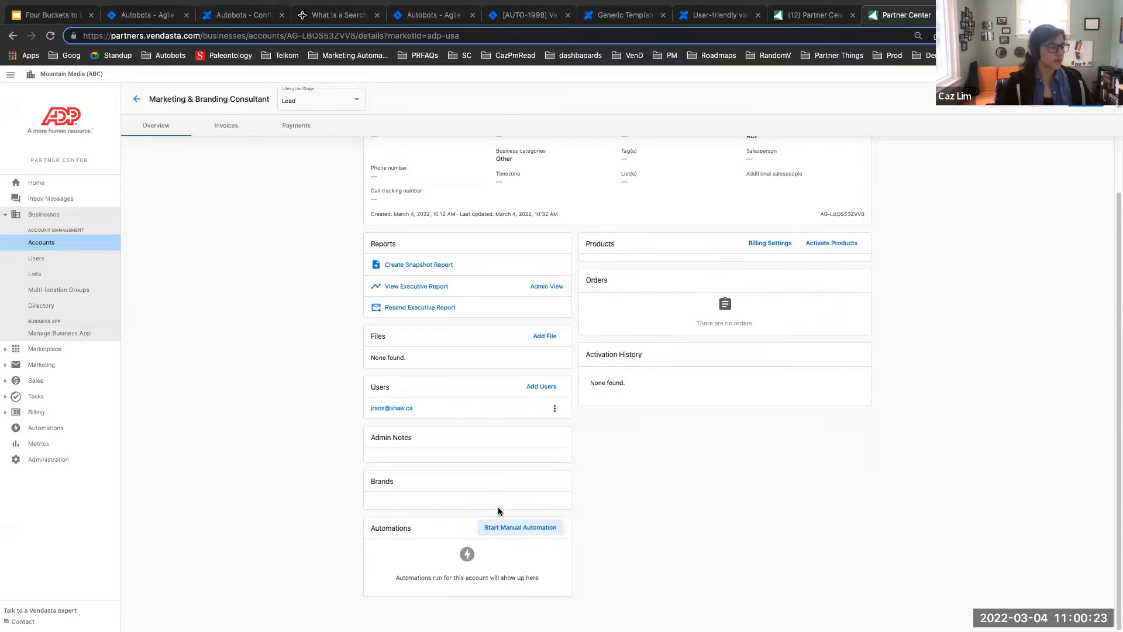
click(498, 529)
click(453, 237)
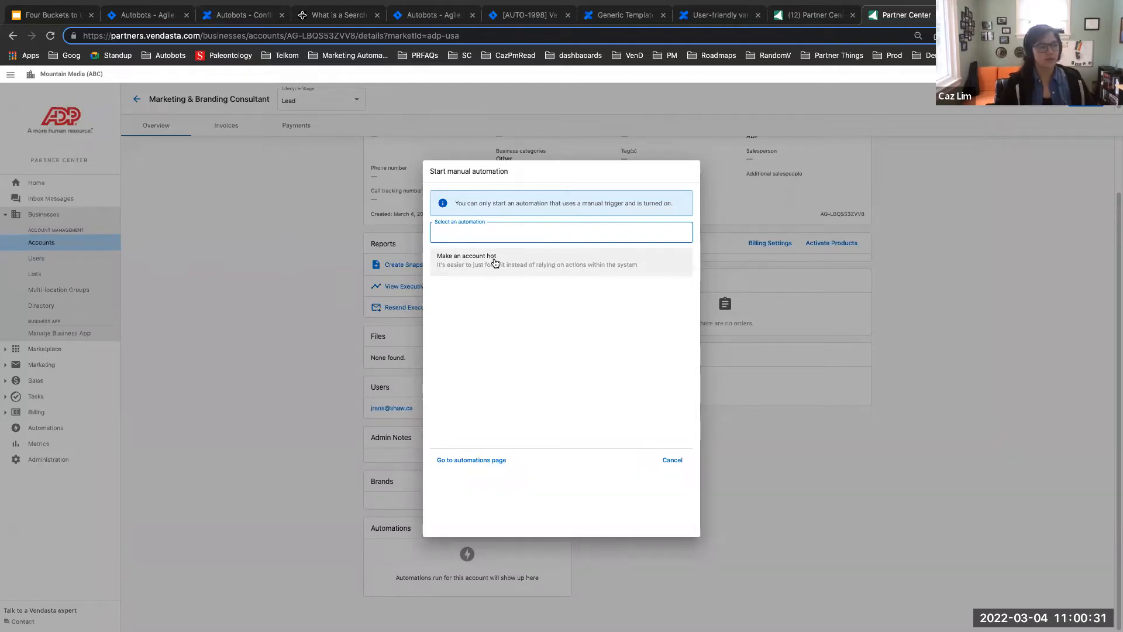
click(495, 261)
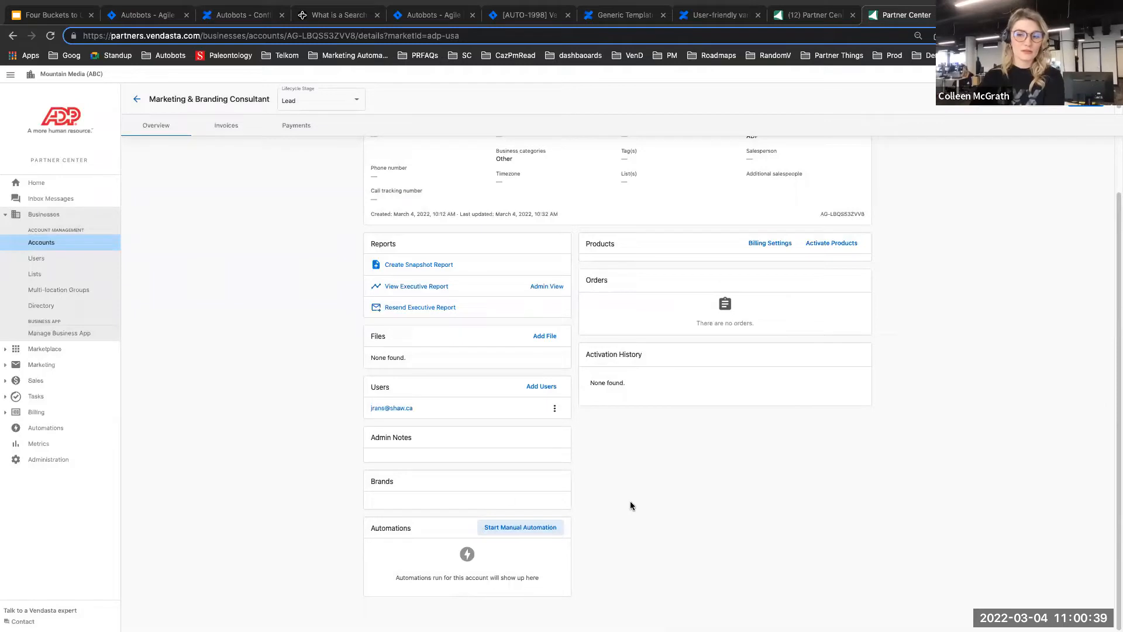
Step: Go back to the list of automations and open the workflow of "Usdfsdfsdfsdfntitled"
click(63, 428)
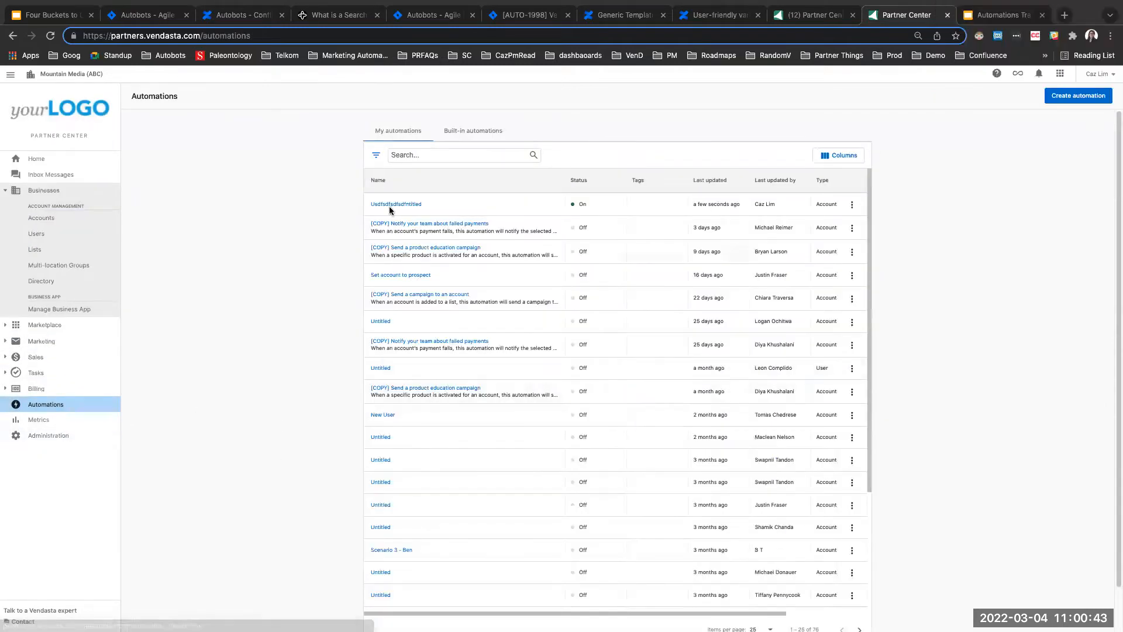
click(388, 204)
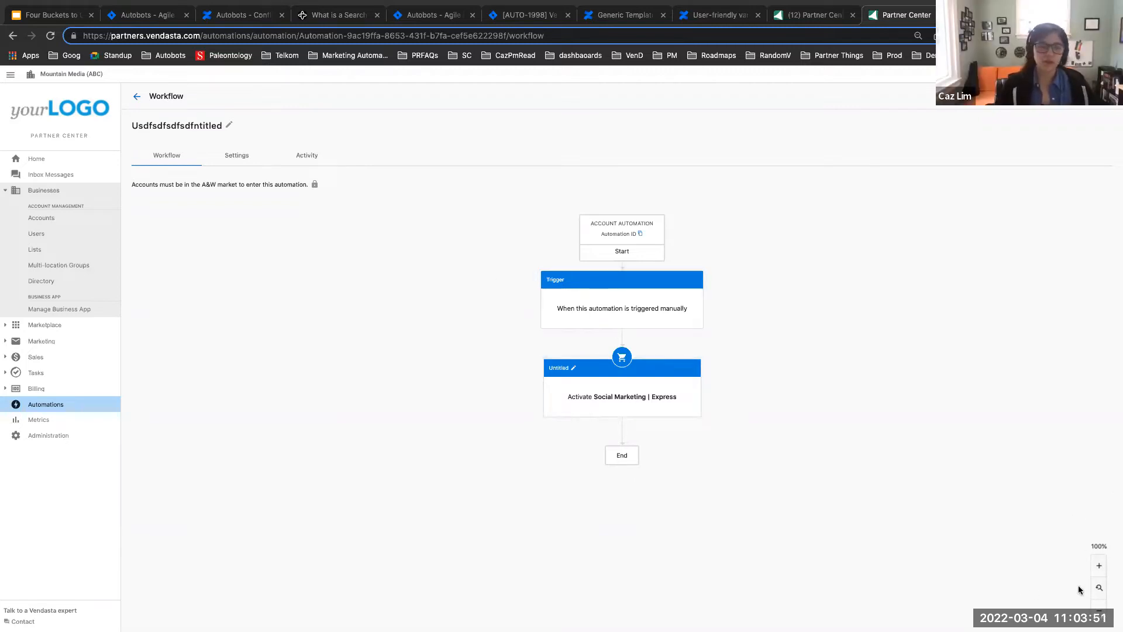
Step: Examine the automation's workflow diagram at several zoom levels, ending at 80%
click(1100, 608)
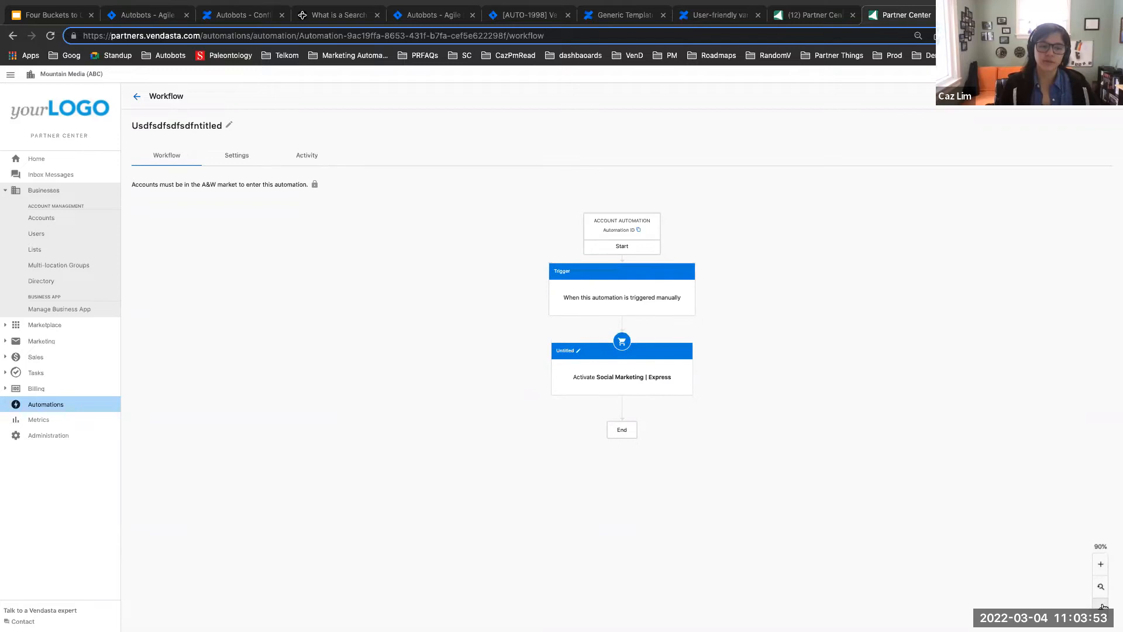
click(1102, 607)
click(1102, 607)
click(1102, 607)
click(1102, 607)
click(1102, 608)
click(1100, 566)
click(1100, 566)
click(1100, 566)
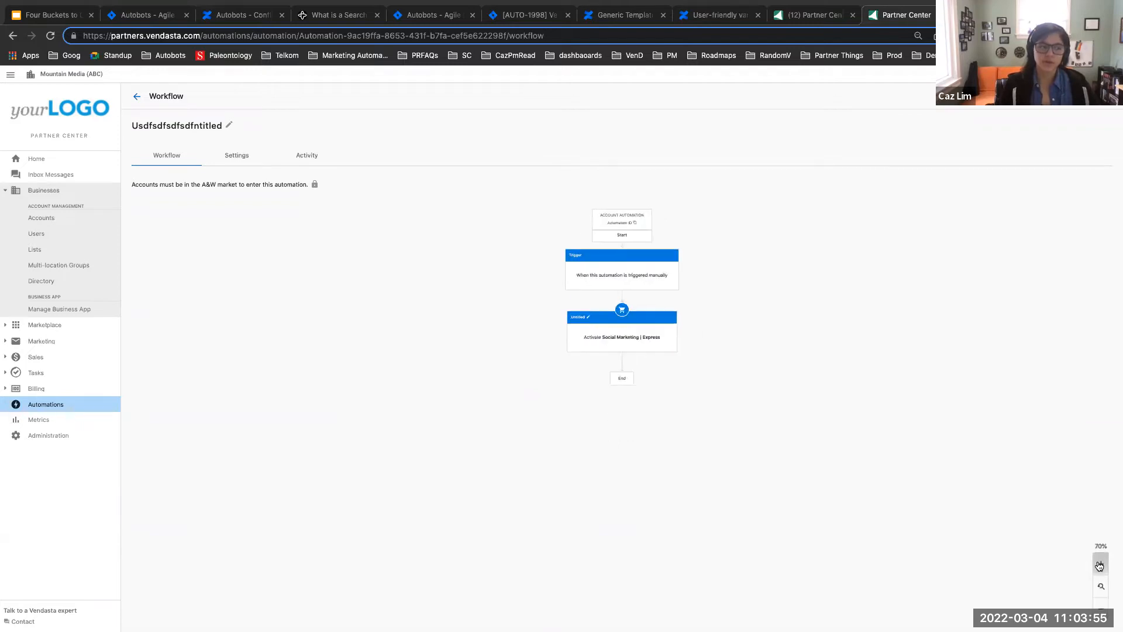
click(1099, 566)
click(1100, 565)
click(1101, 607)
click(1101, 607)
click(1101, 607)
click(1101, 607)
click(1101, 607)
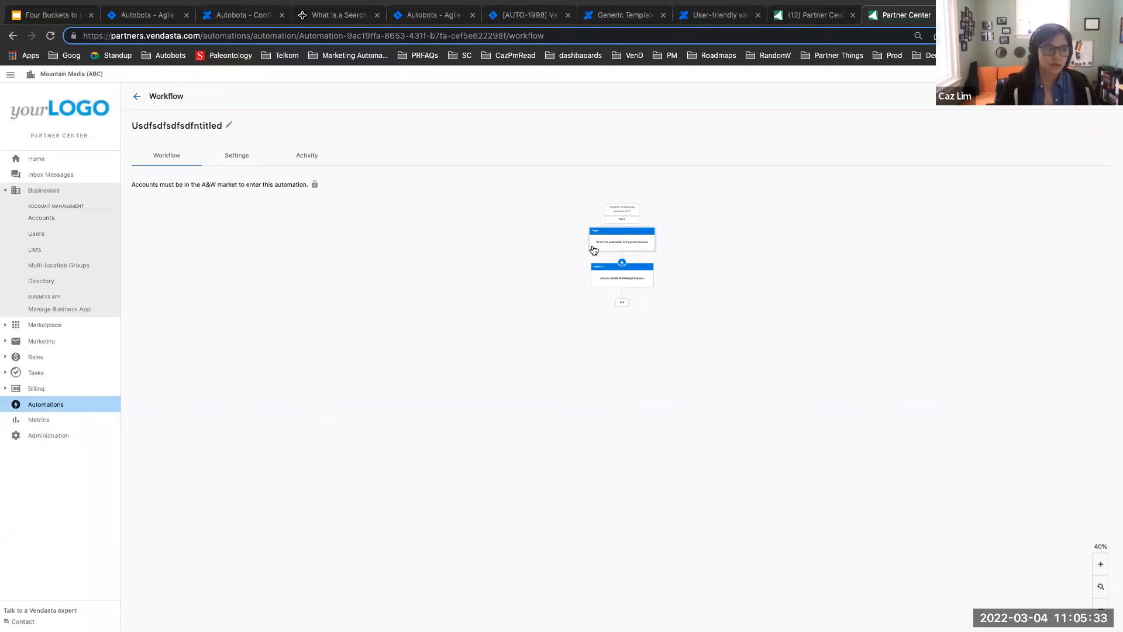
click(1101, 564)
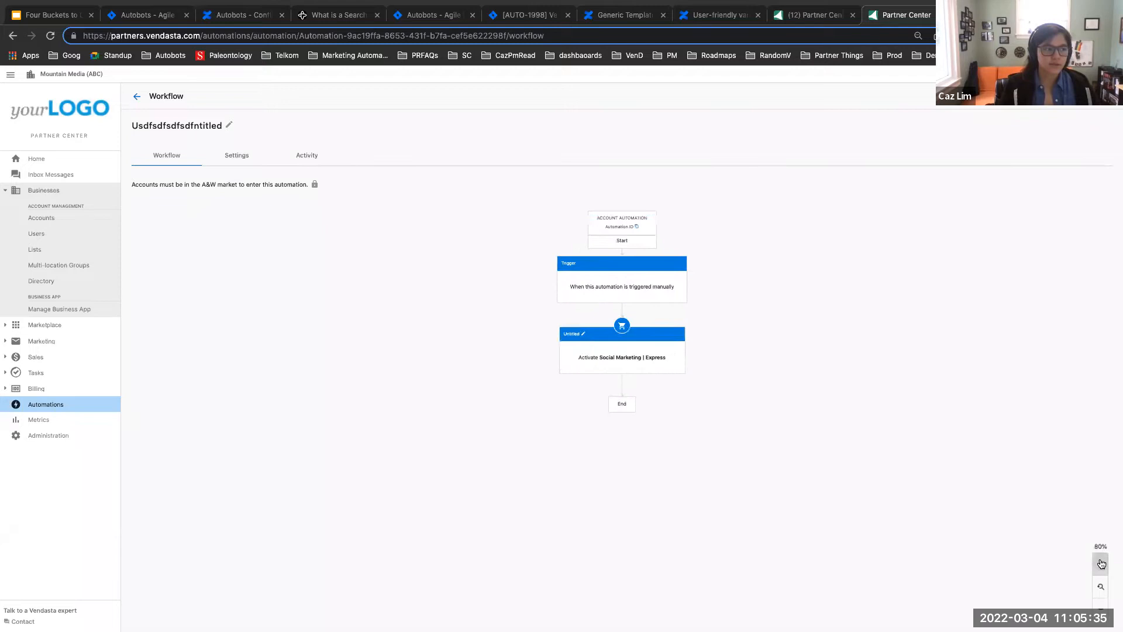
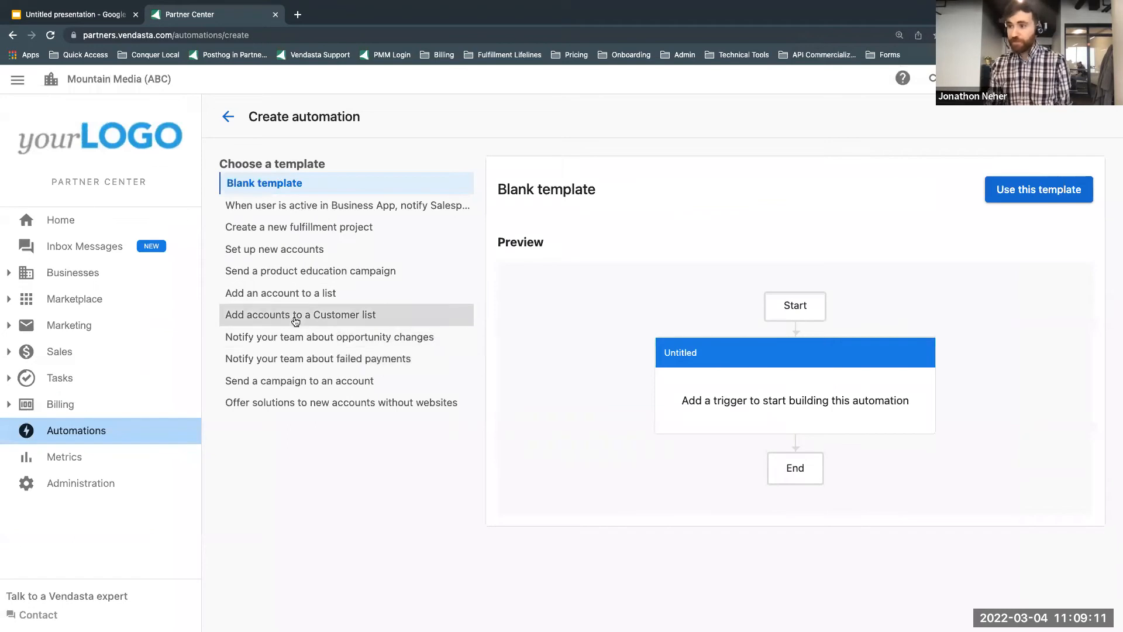
Step: Look over the "Add accounts to a Customer list" template, then create a blank Account automation in the A&W market
scroll(822, 473, down, 2)
scroll(821, 472, down, 6)
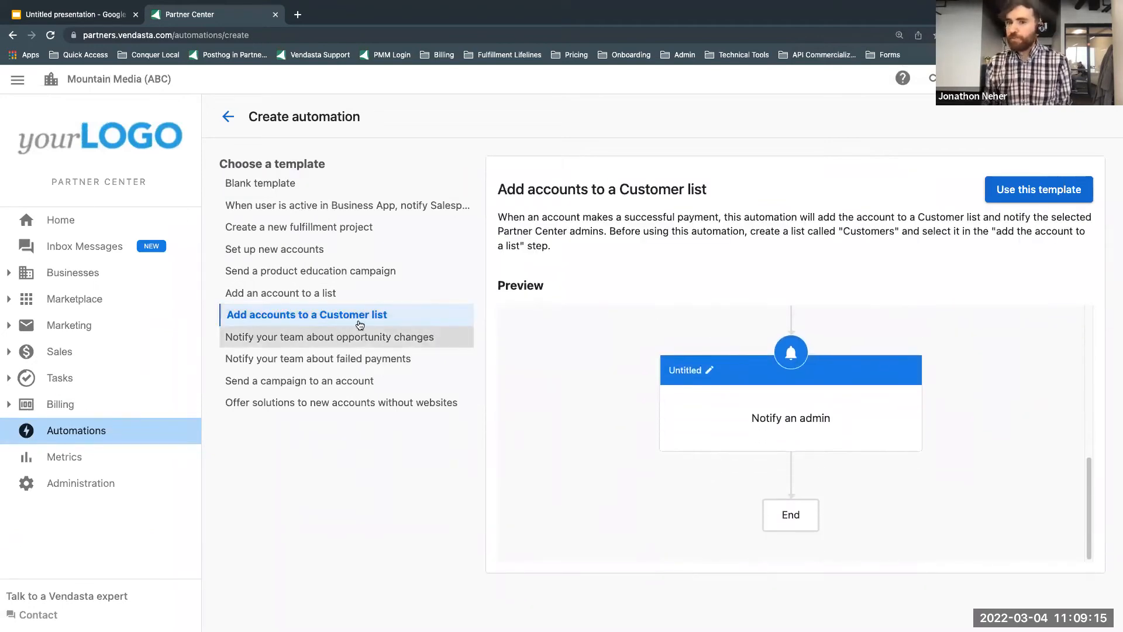
click(266, 181)
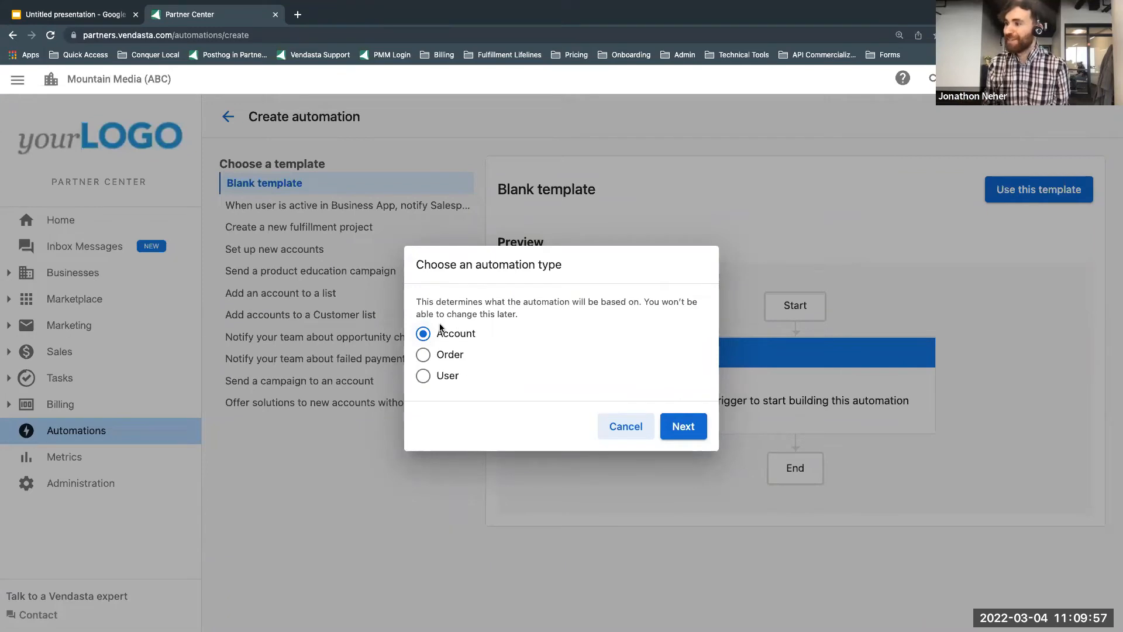
click(693, 440)
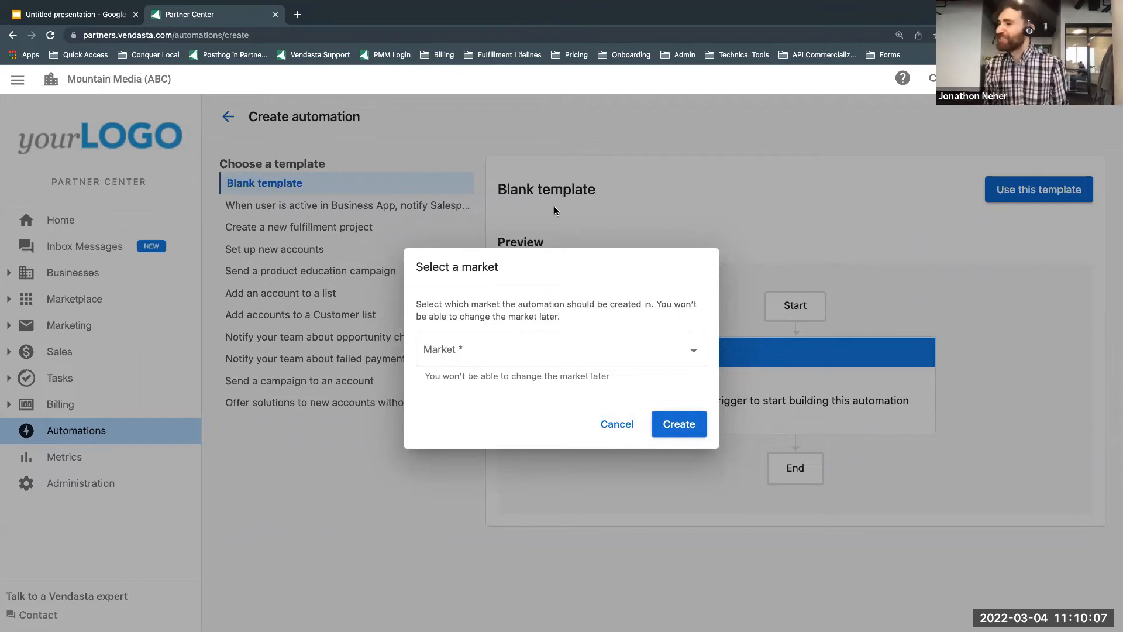
click(509, 358)
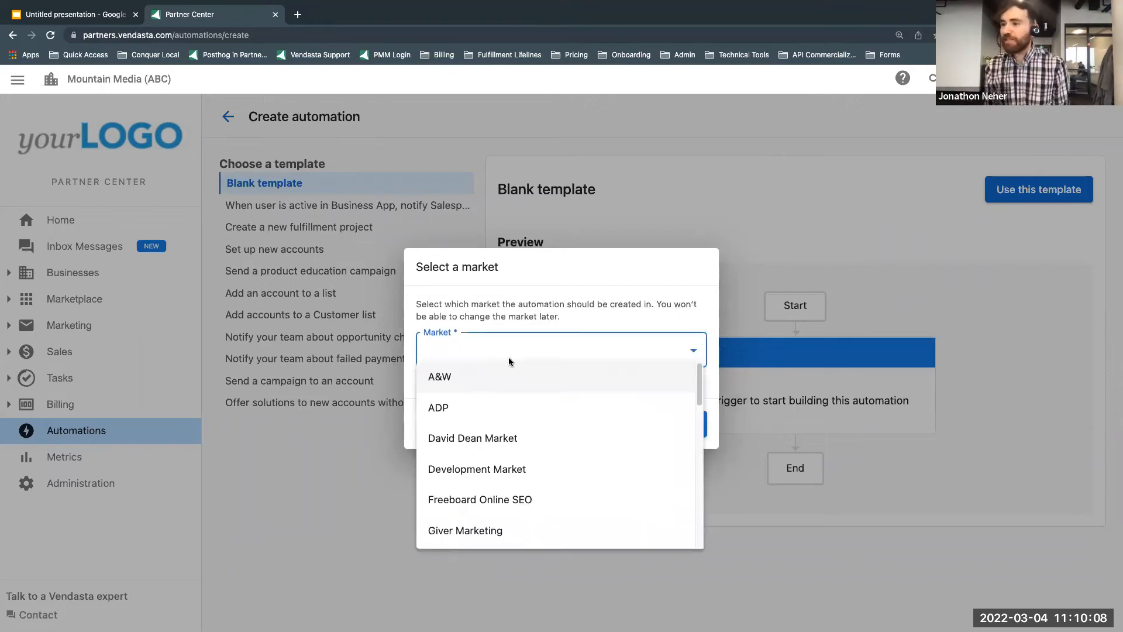
click(536, 373)
click(689, 425)
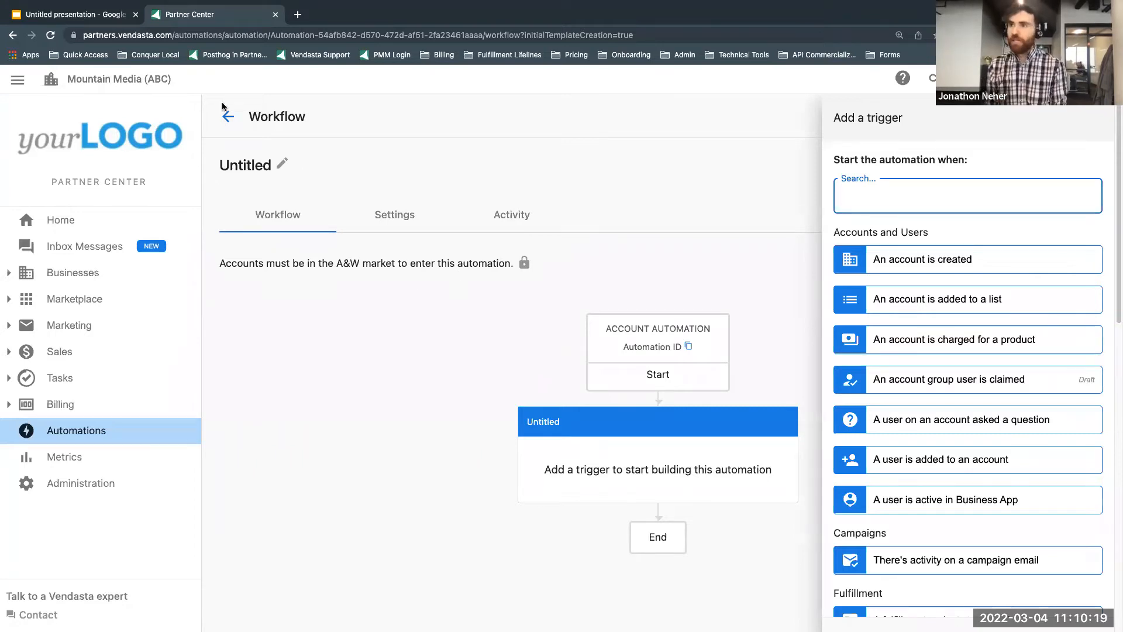
Step: Read Scenario #1 in the Google Slides presentation and set the automation's trigger to "An account is created" without conditions
click(74, 16)
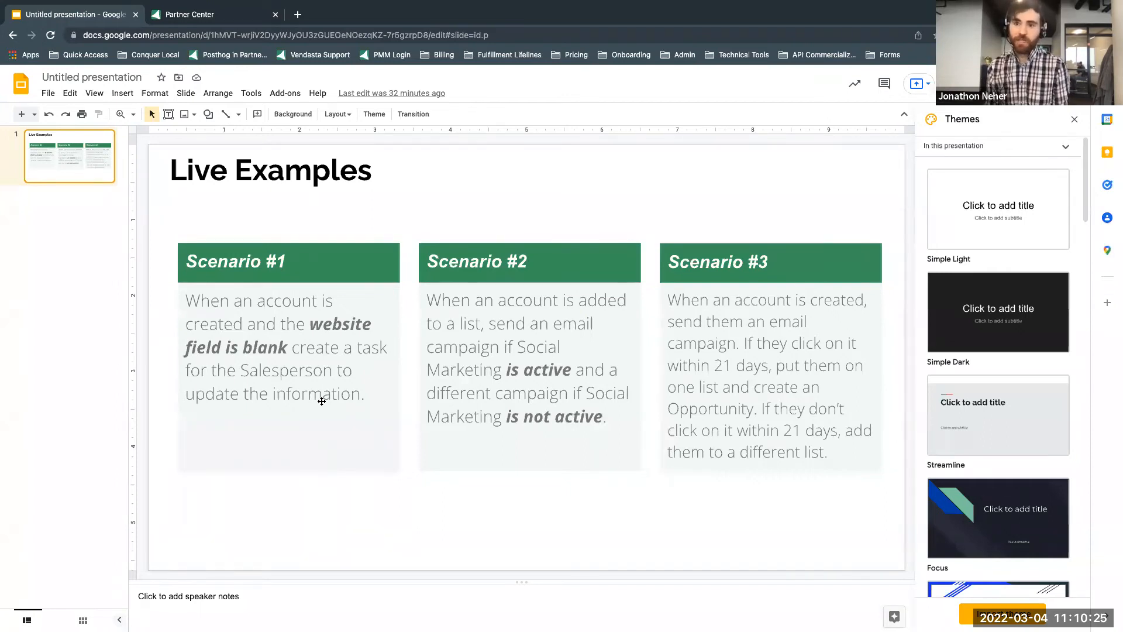
click(197, 16)
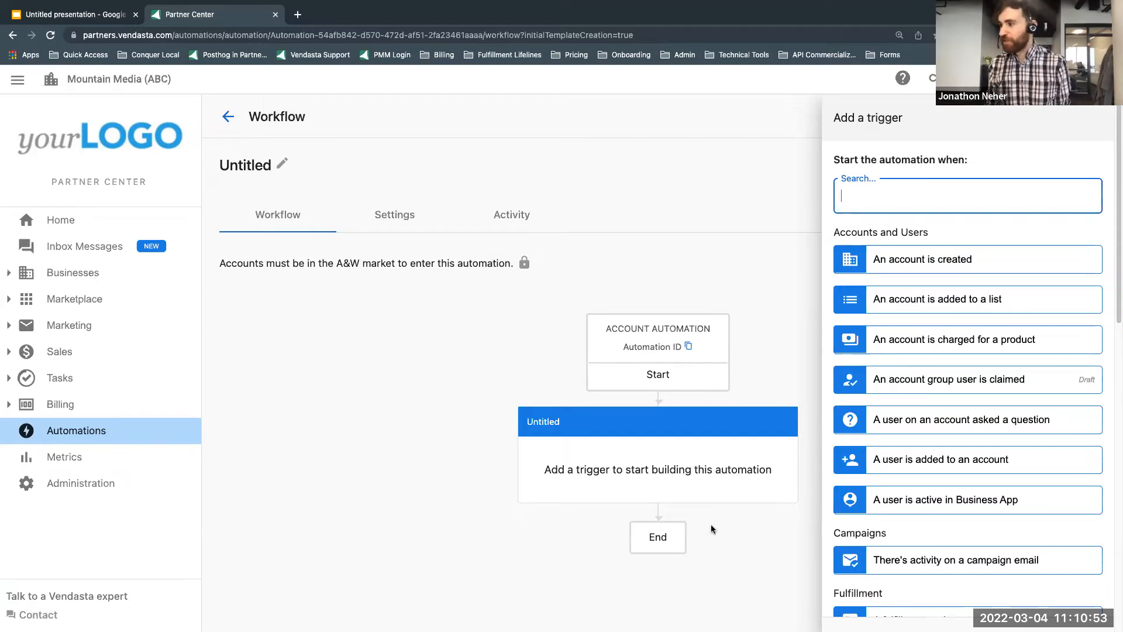
click(942, 273)
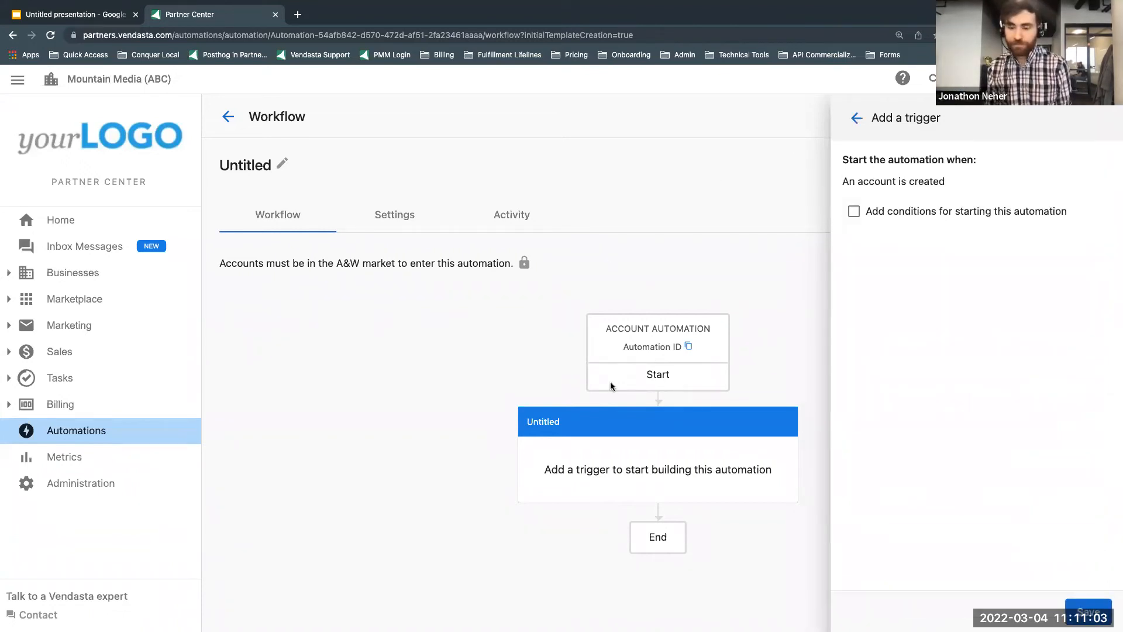
click(1089, 608)
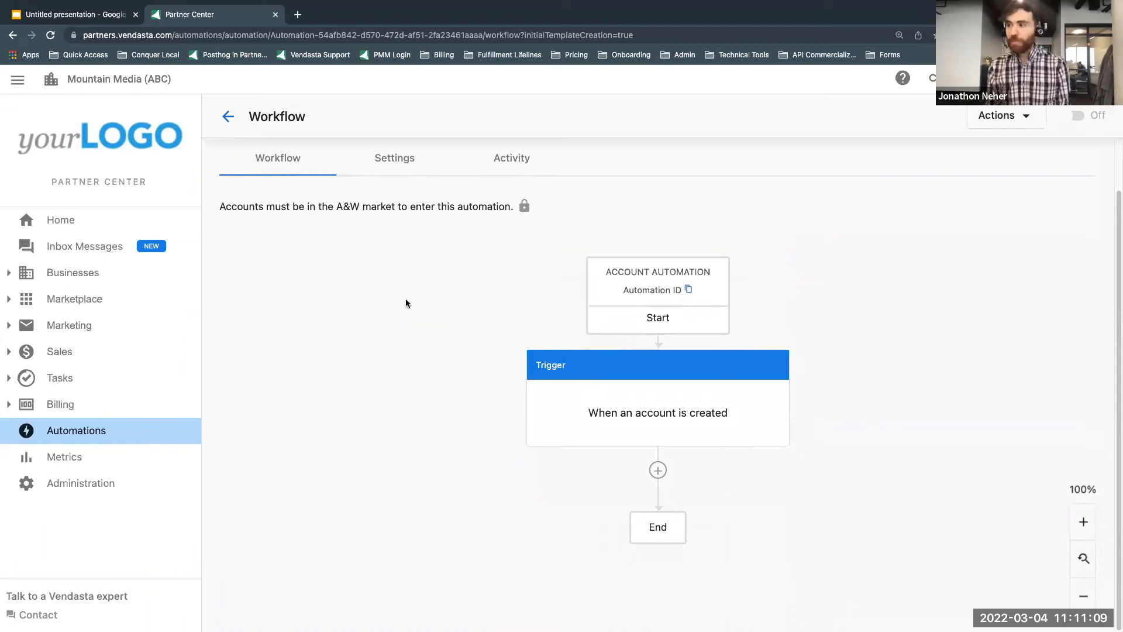
Step: Recheck Scenario #1 in the presentation and add an account data condition to the trigger that Website "Does not exist"
click(92, 15)
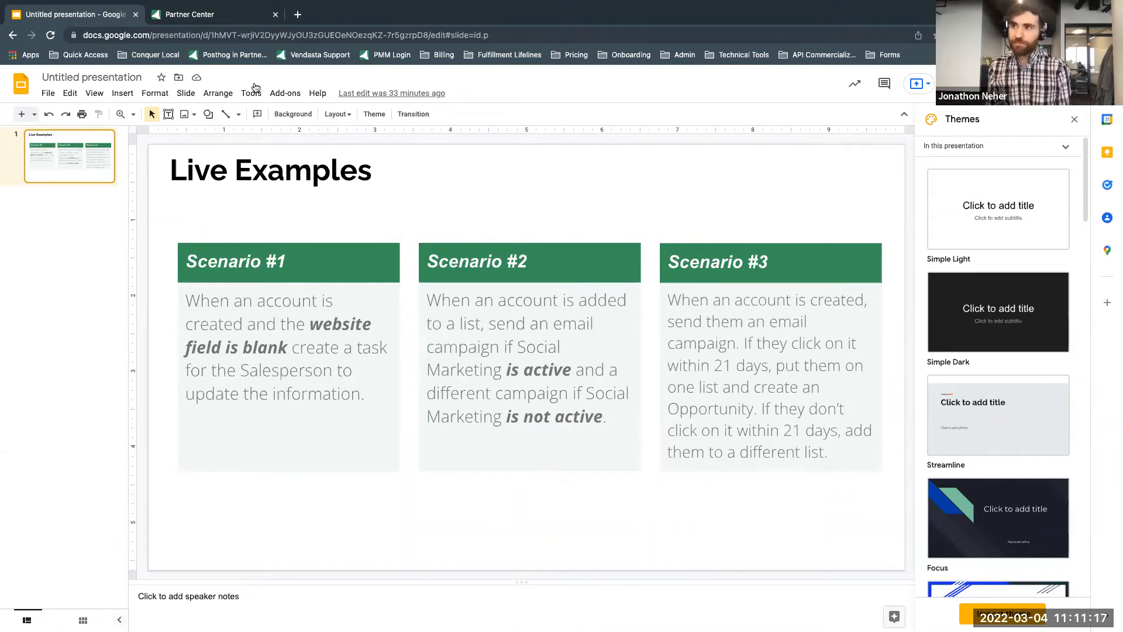
click(228, 15)
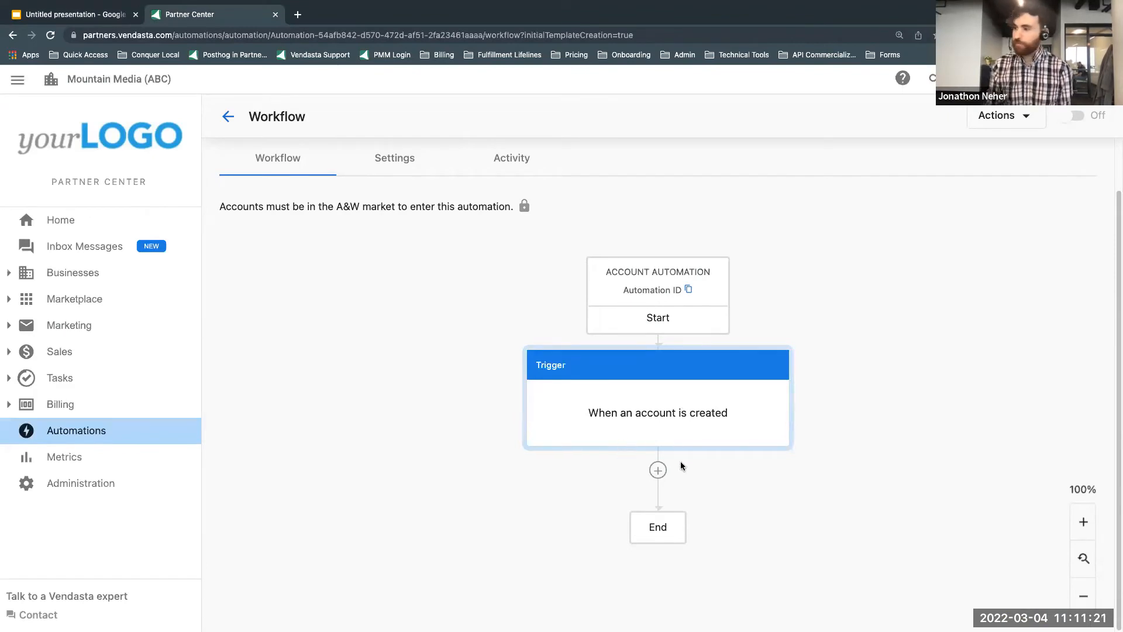
click(693, 419)
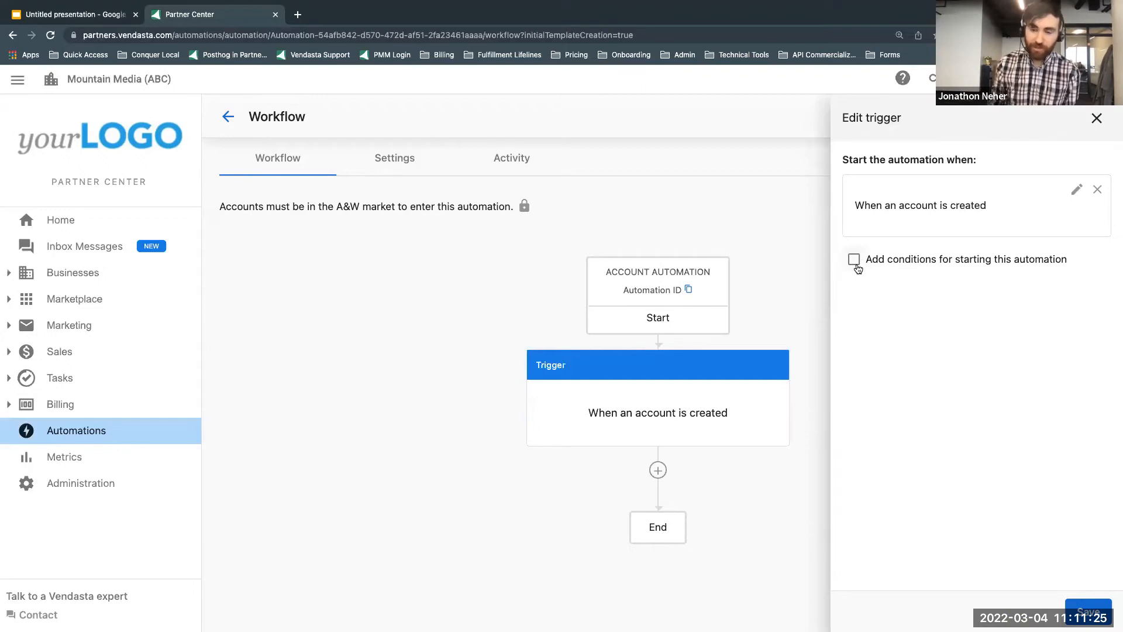
click(856, 261)
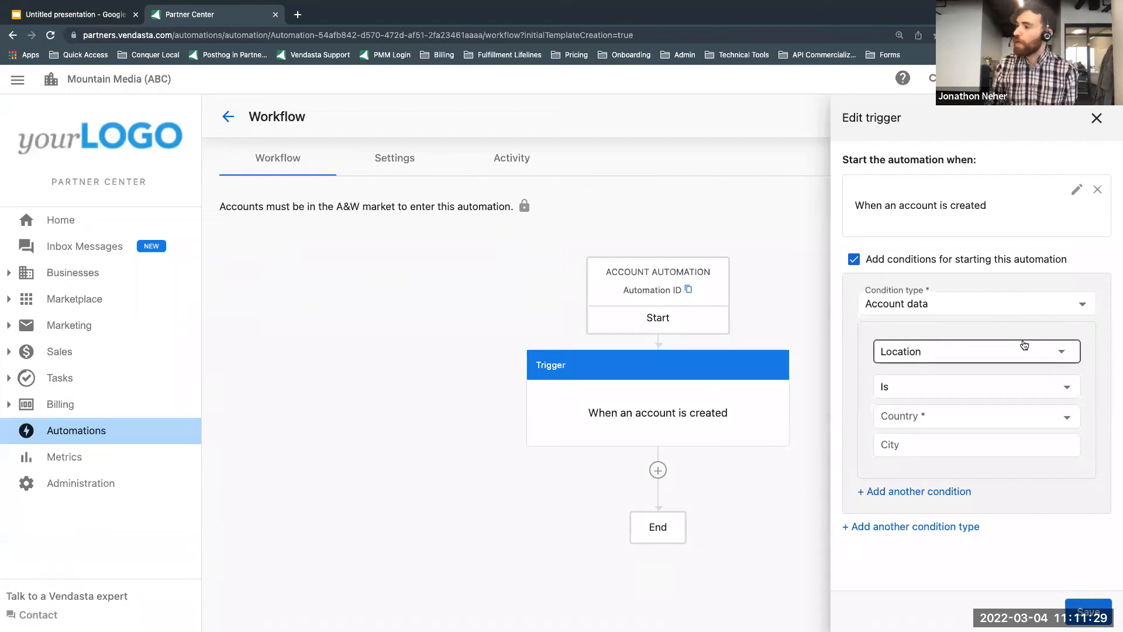
click(1063, 351)
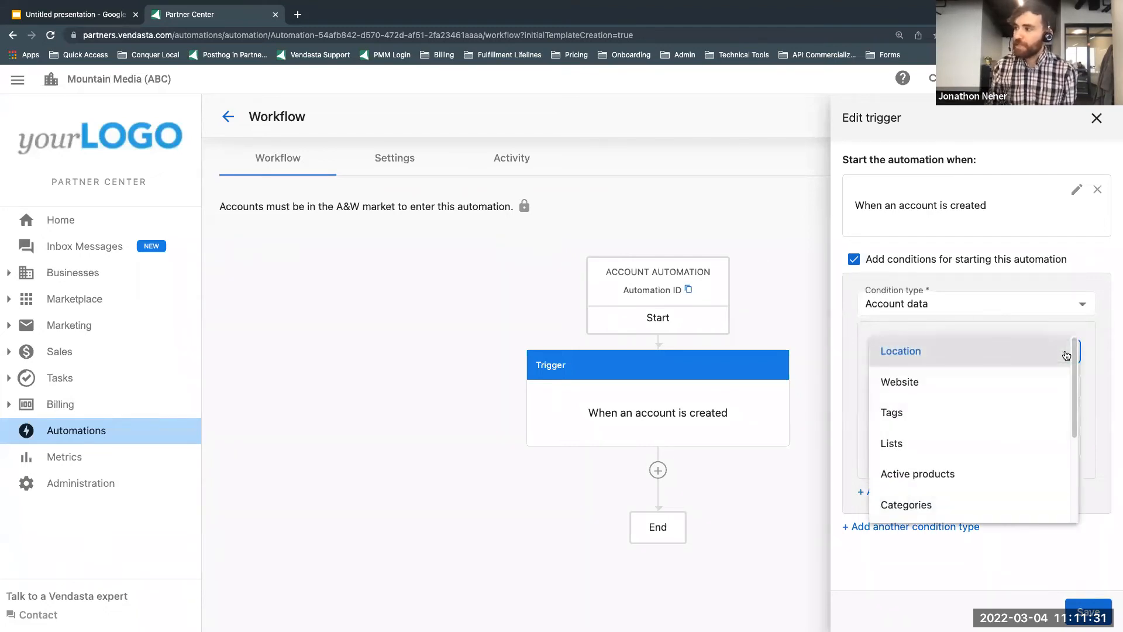
click(1003, 385)
click(1002, 387)
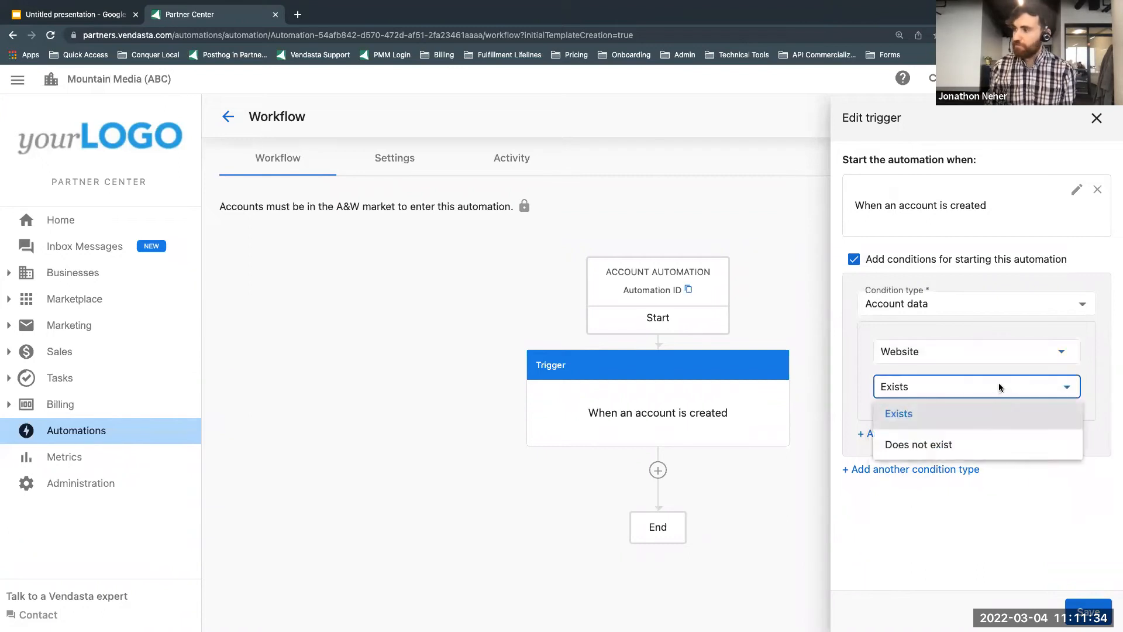
click(975, 443)
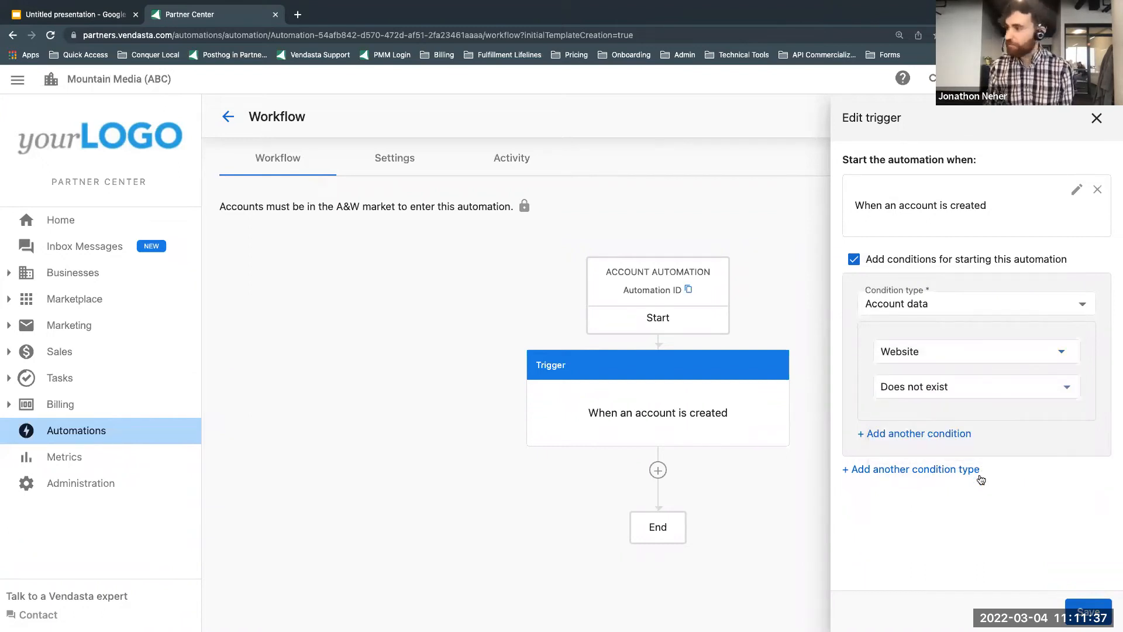
click(1088, 611)
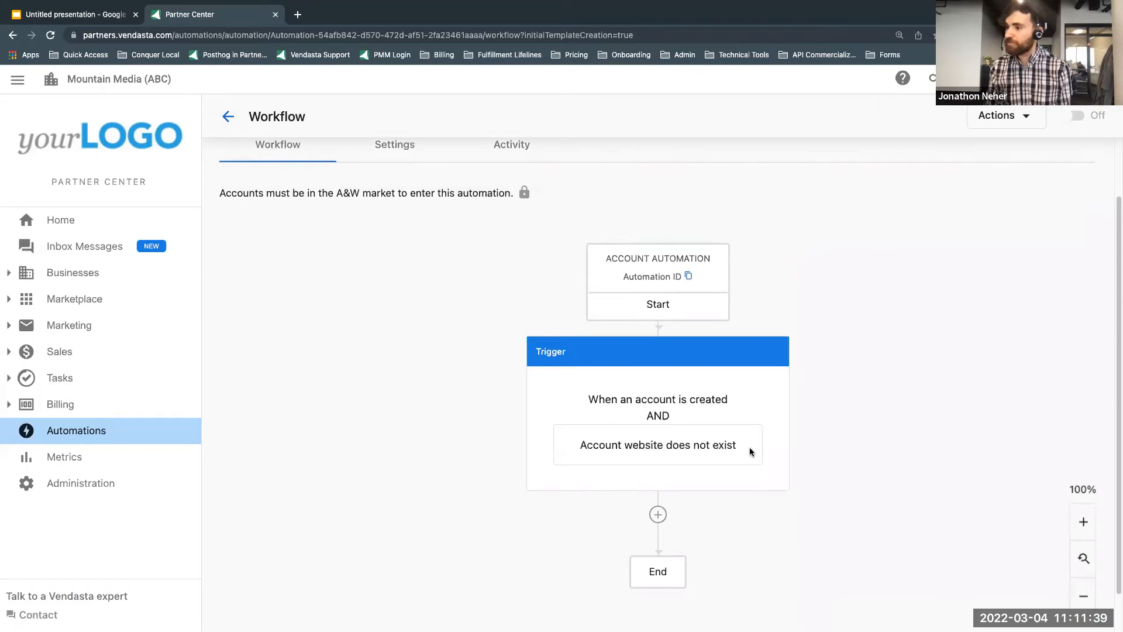
Step: Check the action required by Scenario #1 in the presentation and start adding a "Create a sales task" step after the trigger
scroll(750, 449, down, 2)
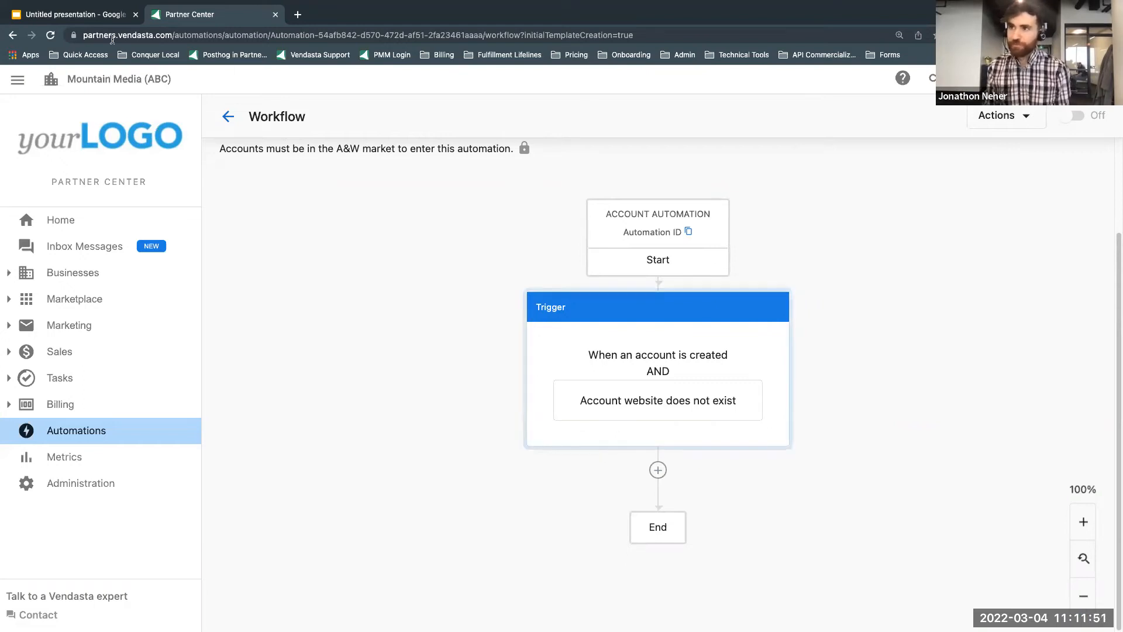
click(92, 16)
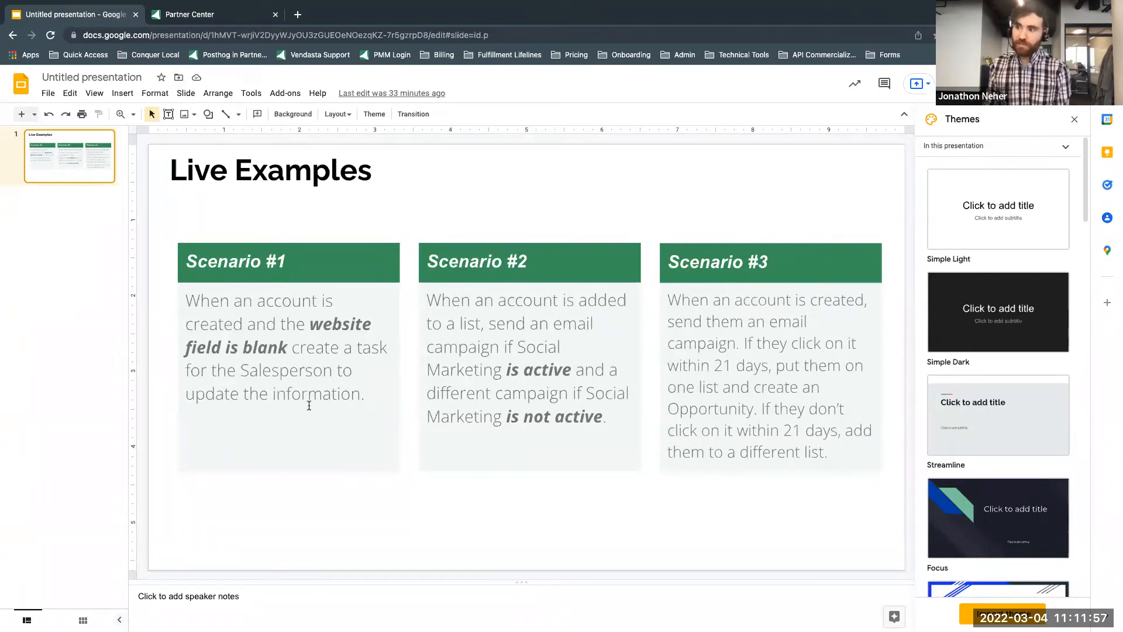
click(234, 14)
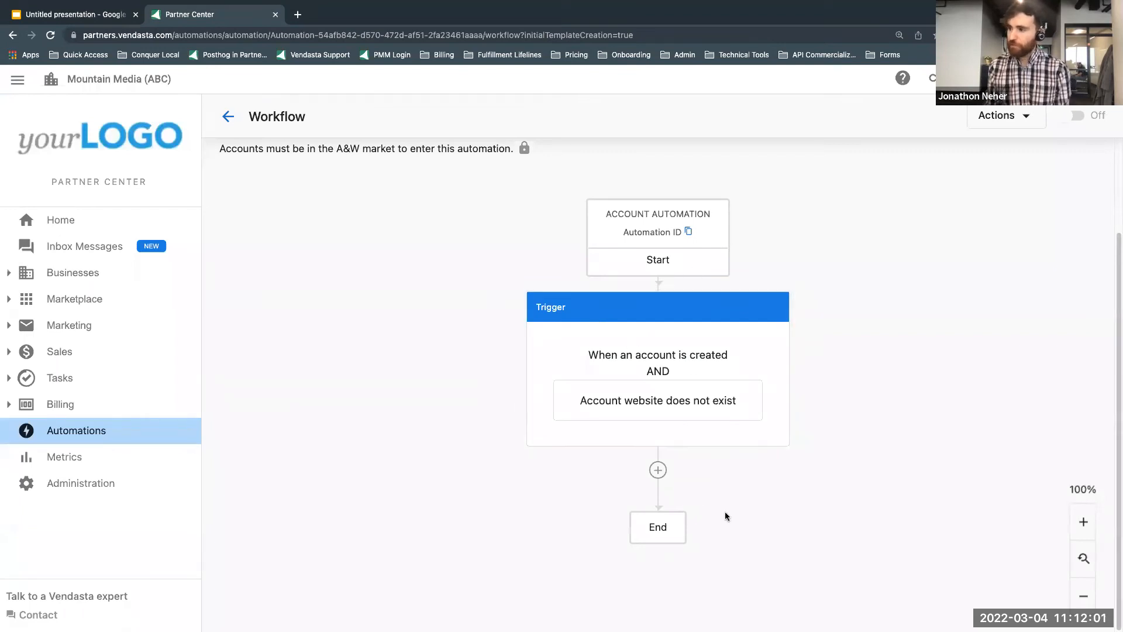
click(656, 473)
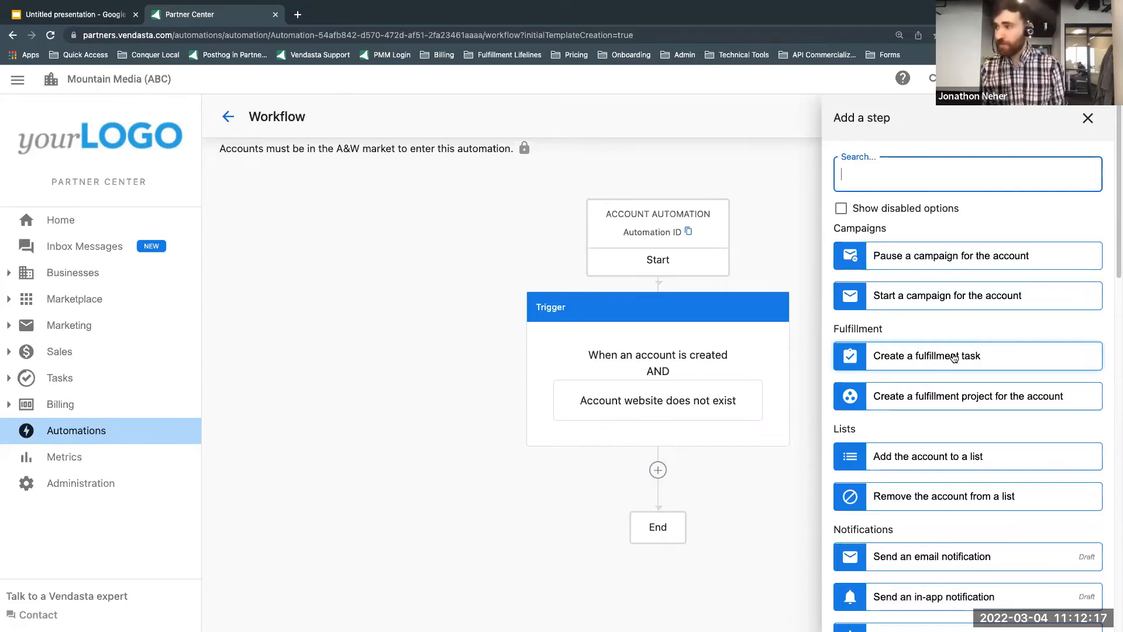
scroll(965, 359, down, 3)
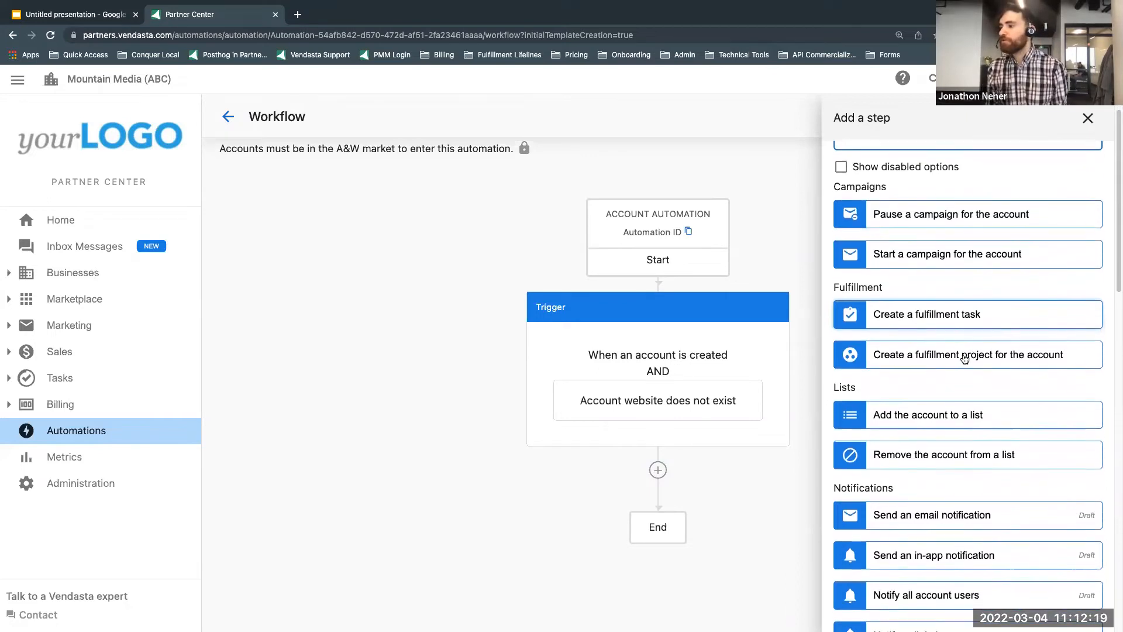
scroll(965, 359, down, 4)
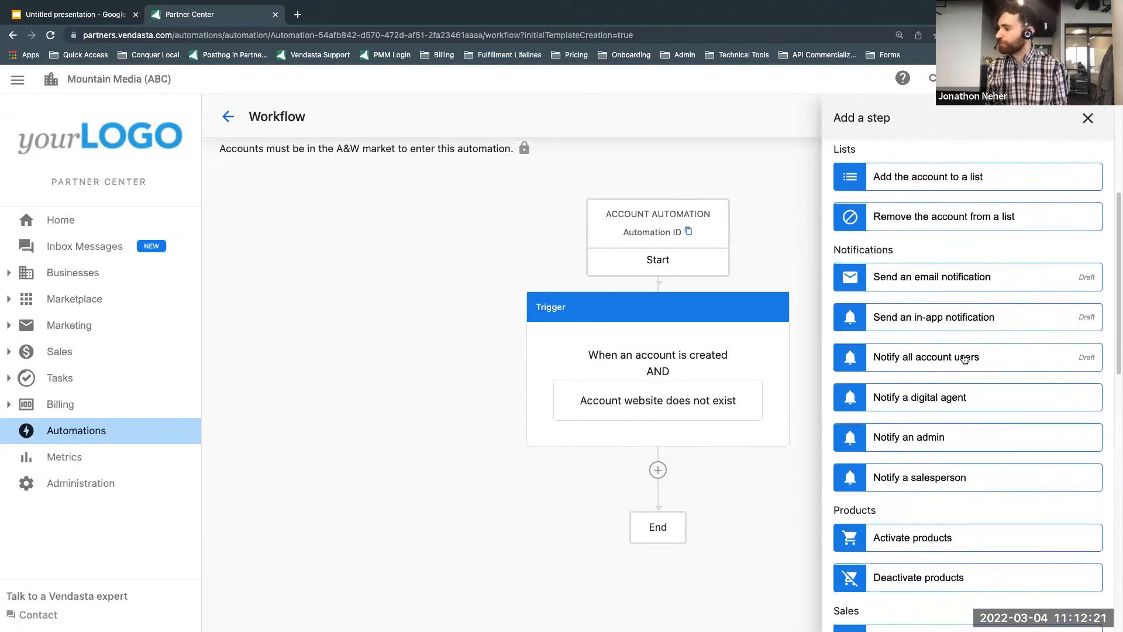
scroll(965, 359, down, 3)
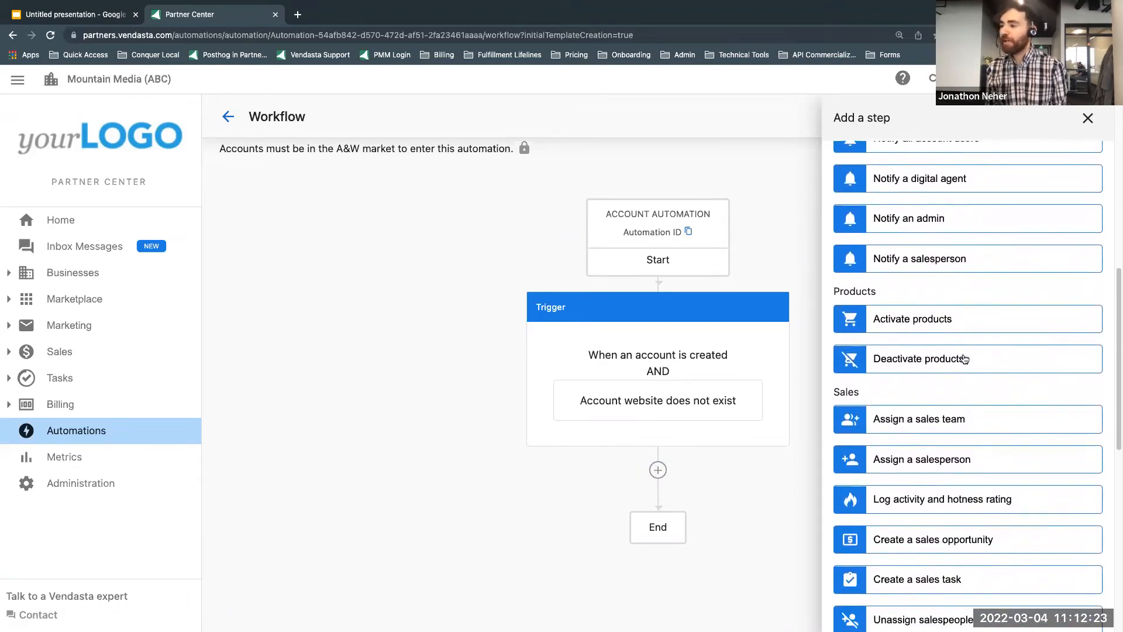
scroll(964, 359, down, 1)
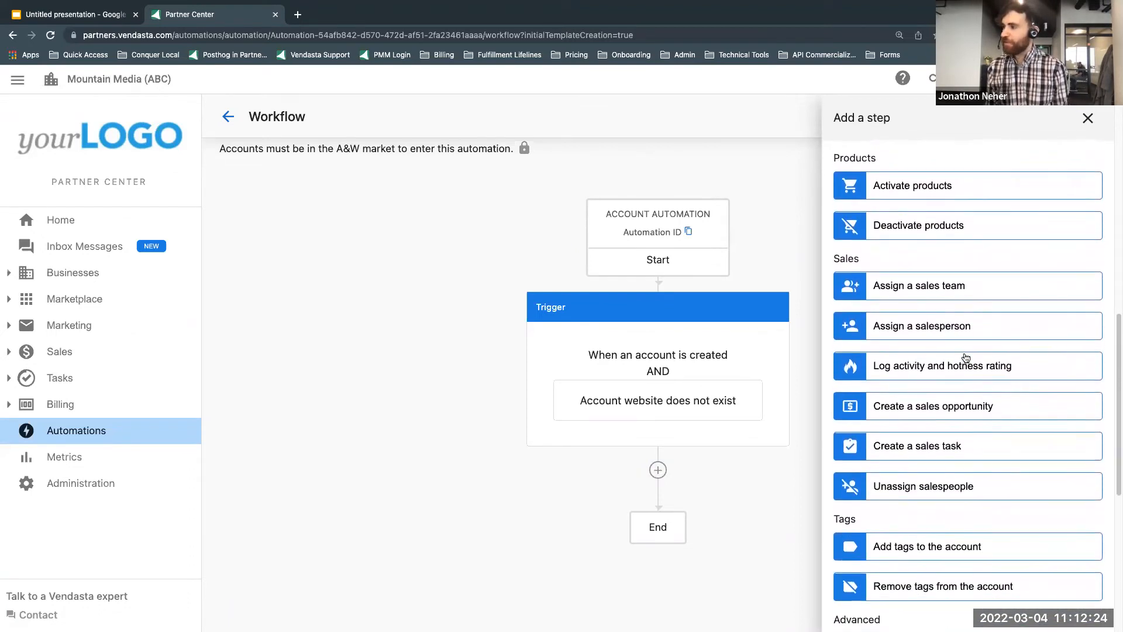
click(954, 448)
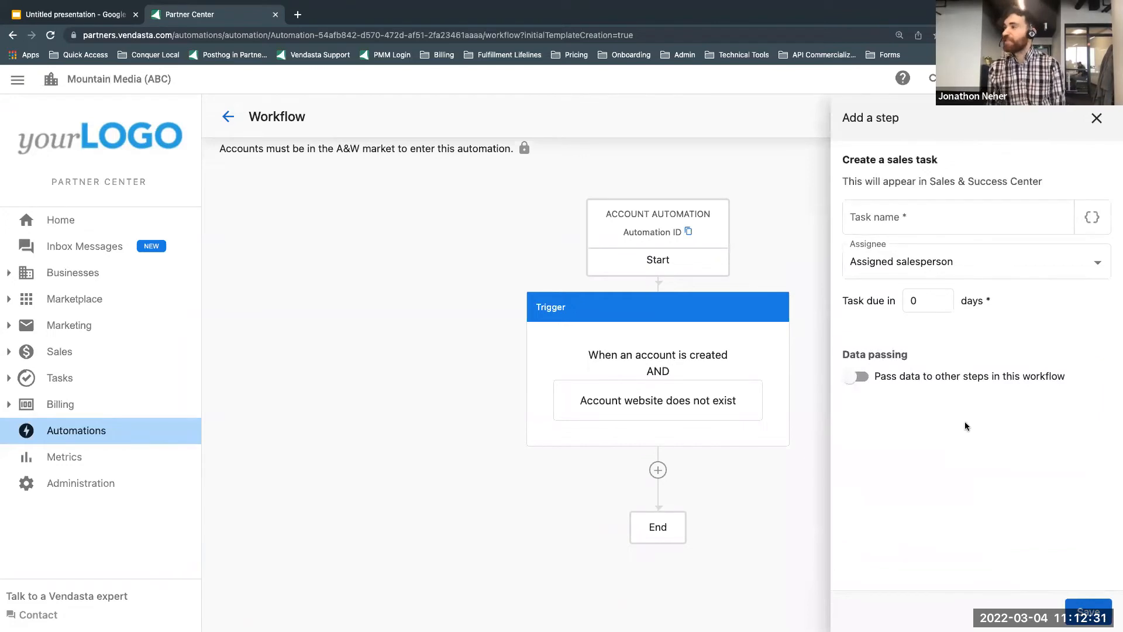
Step: Name the sales task "Make sure that there is a website"
click(891, 215)
text(Make s)
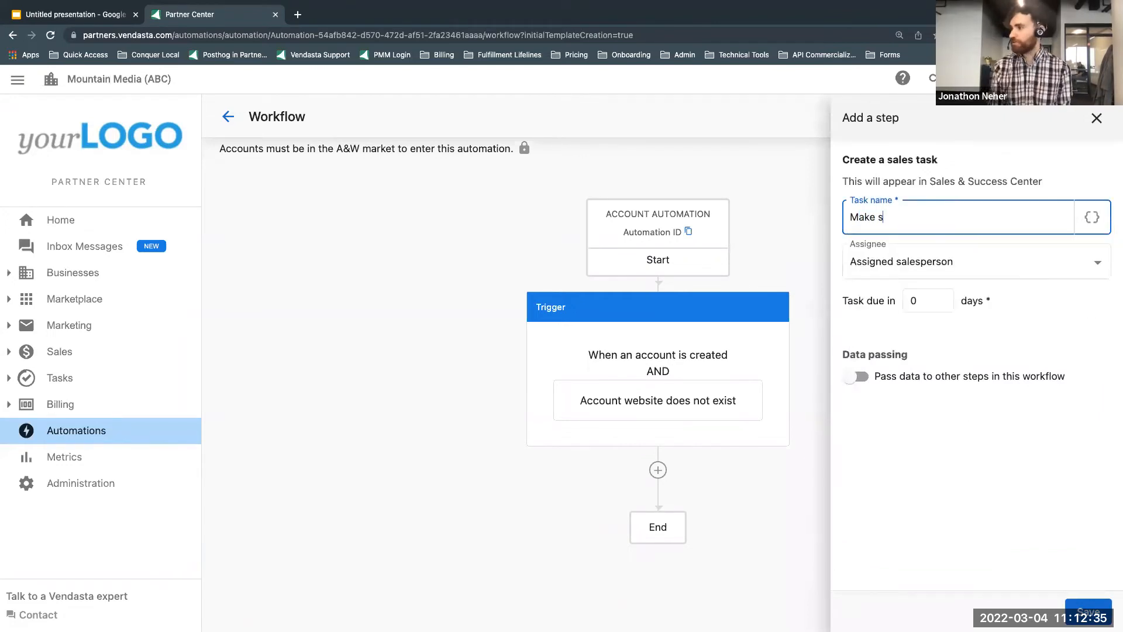
text(ure that )
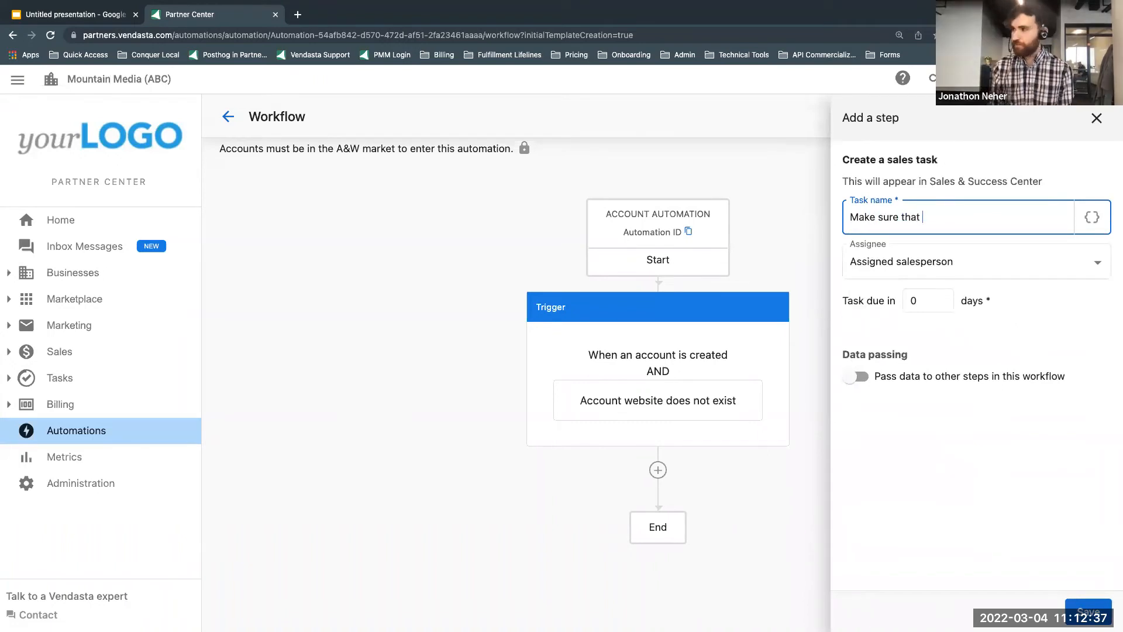
text(there is a website)
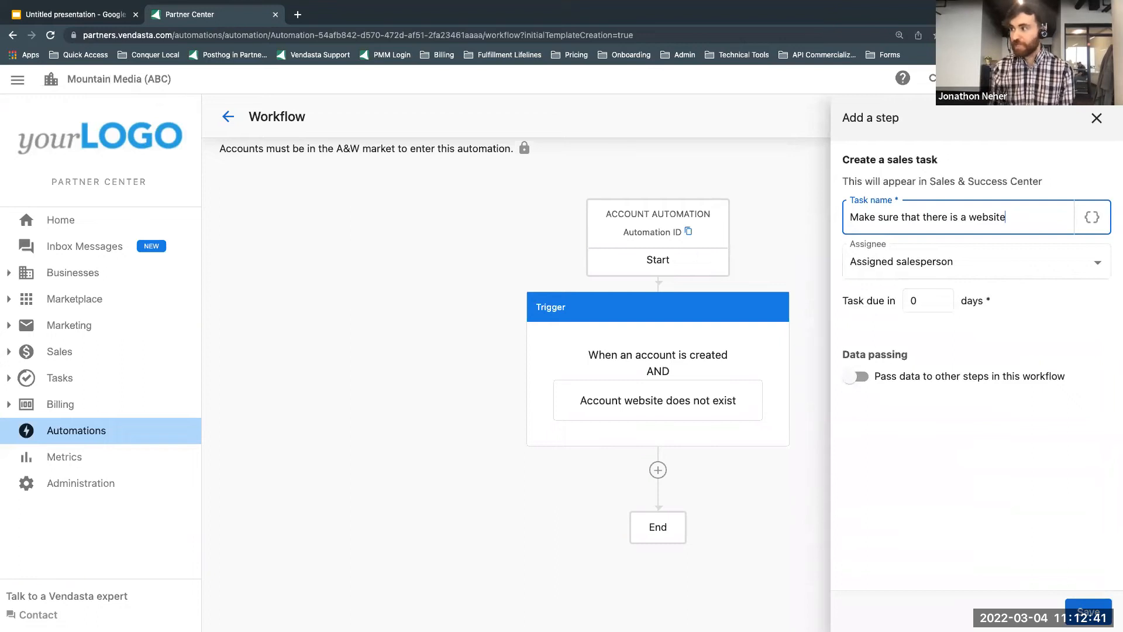
Step: Insert the Business name from the Account details category as dynamic content at the end of the task name
click(1093, 219)
click(626, 202)
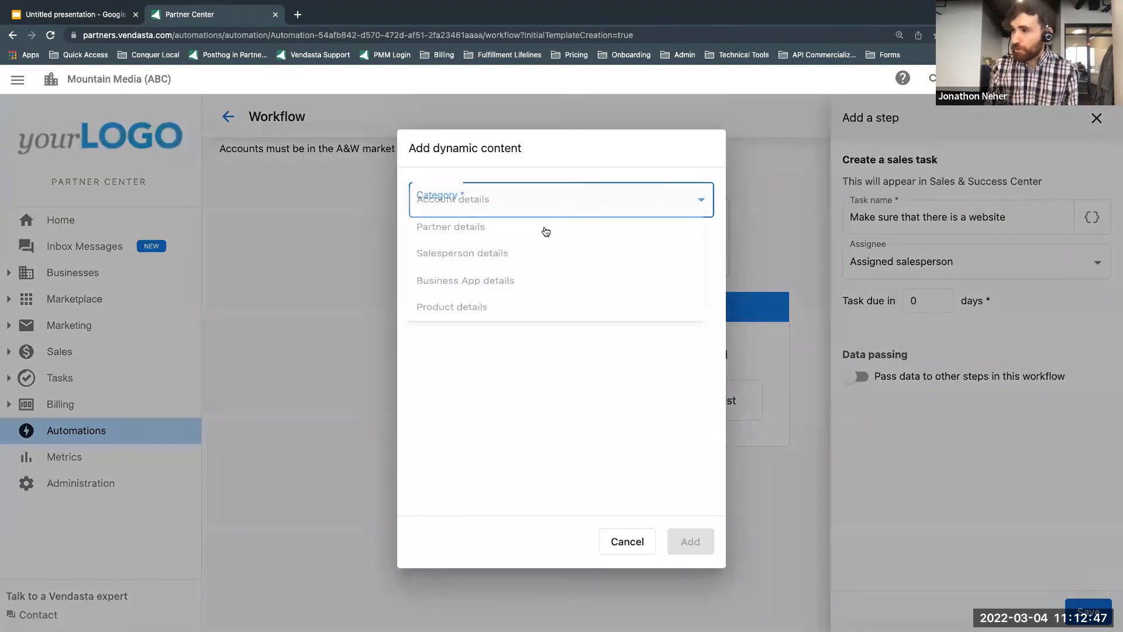
click(553, 205)
click(555, 256)
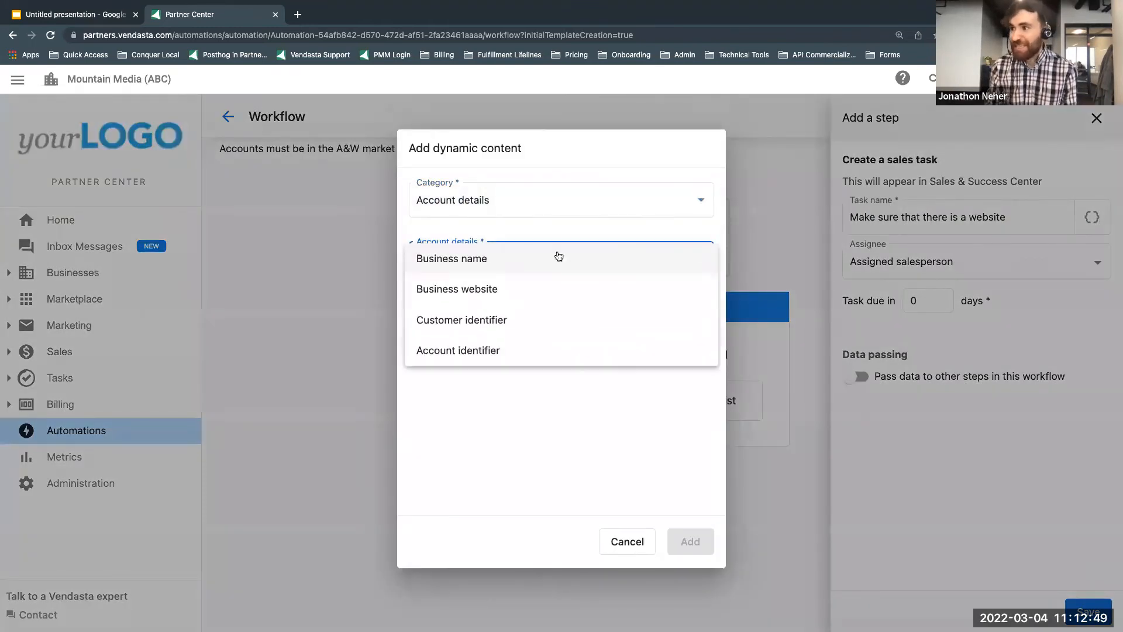
click(510, 260)
click(693, 541)
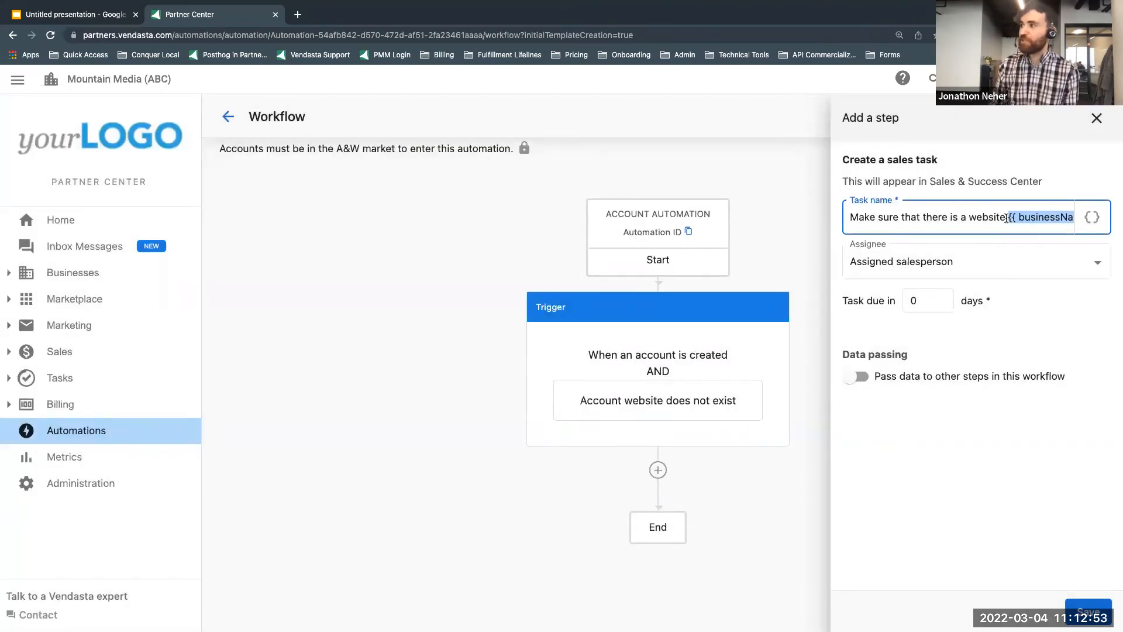
Step: Add "for" before the business name placeholder in the task name and choose "Assigned salesperson" as the assignee
text(for)
key(Right)
key(Right)
key(Right)
key(Right)
key(Right)
key(Right)
key(Right)
key(Right)
key(Right)
key(Right)
key(Right)
key(Right)
key(Right)
key(Right)
key(Right)
key(Right)
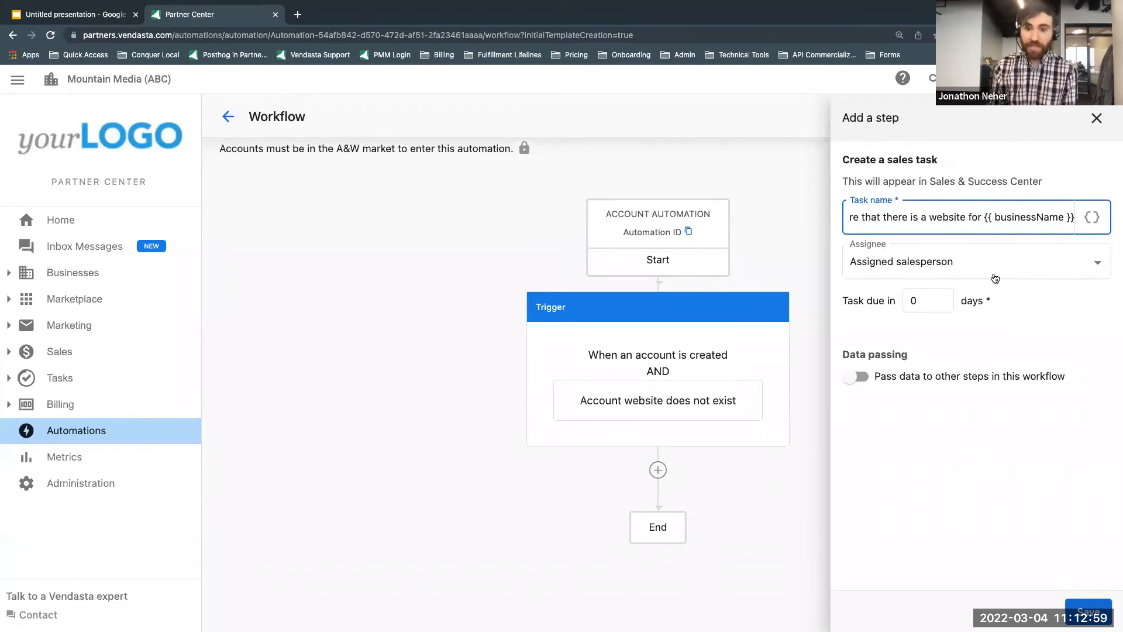
click(1068, 262)
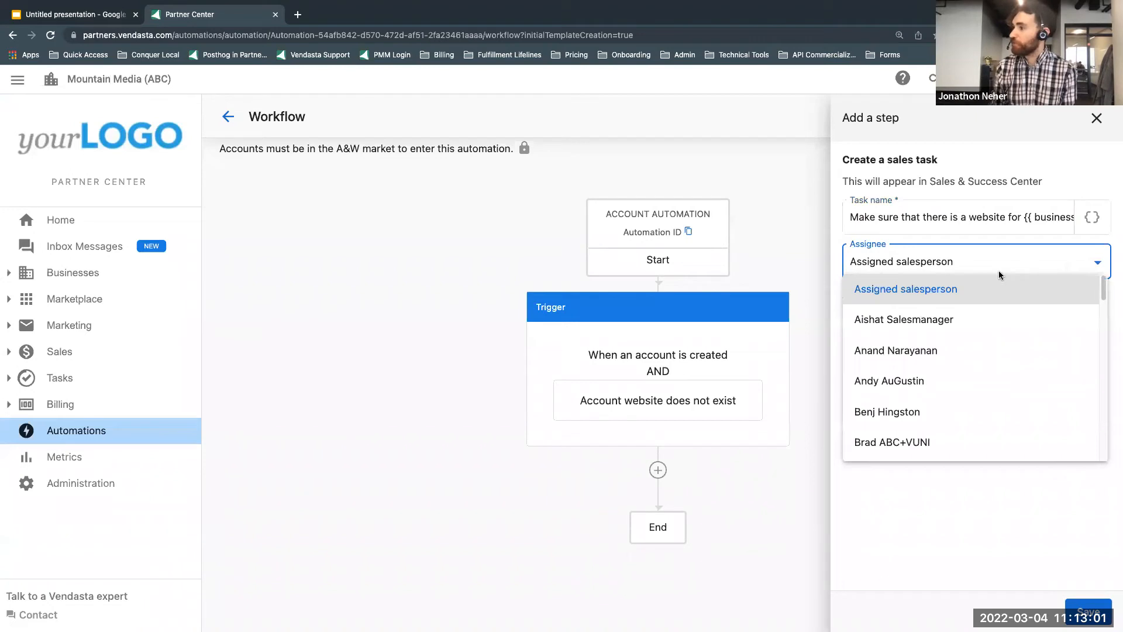
click(953, 291)
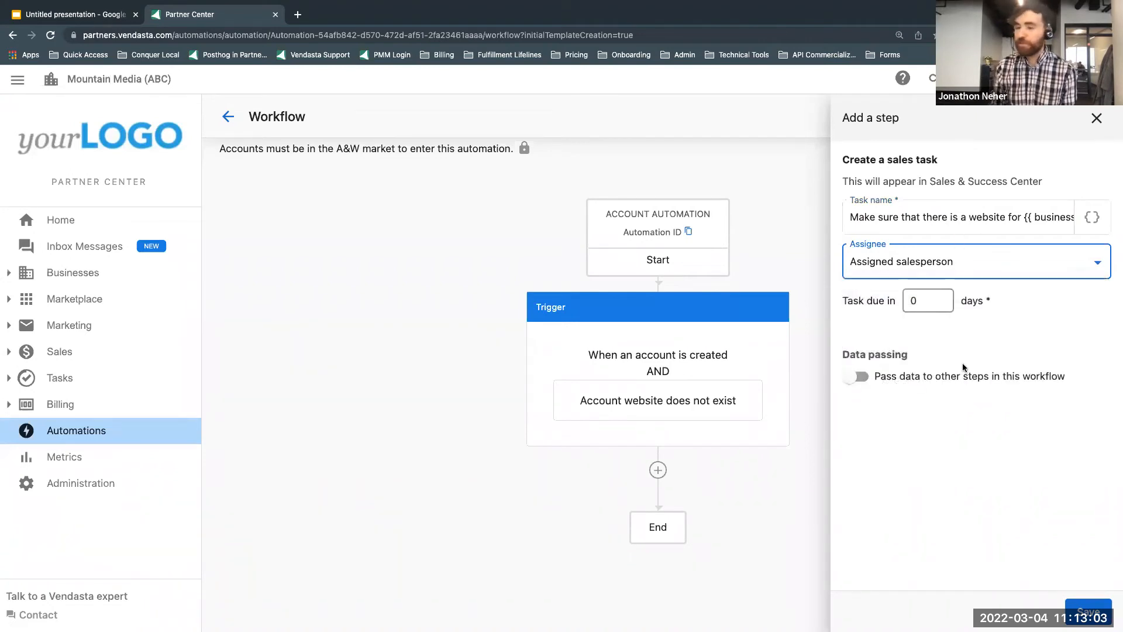
Step: Set the sales task to be due in 1 day and save the step
click(939, 298)
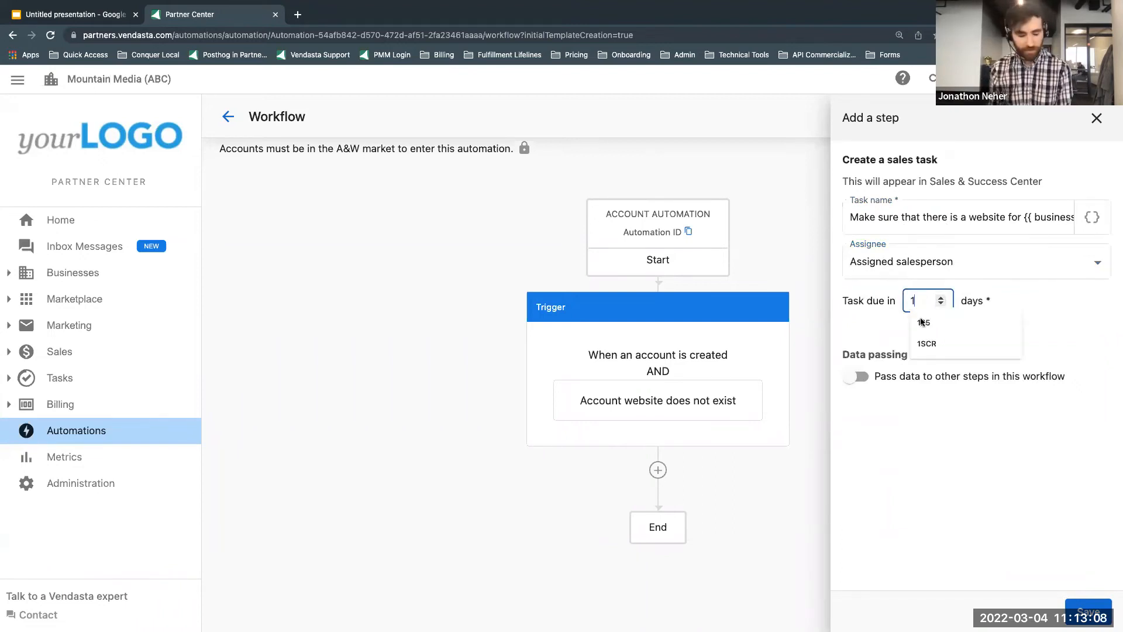
click(1058, 300)
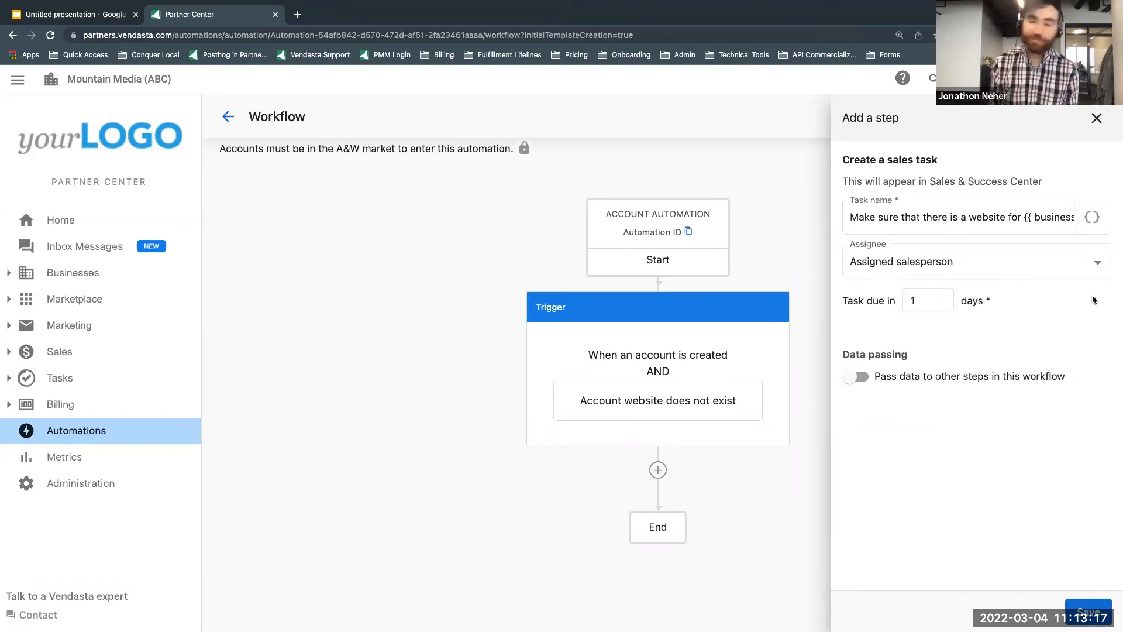
click(1088, 612)
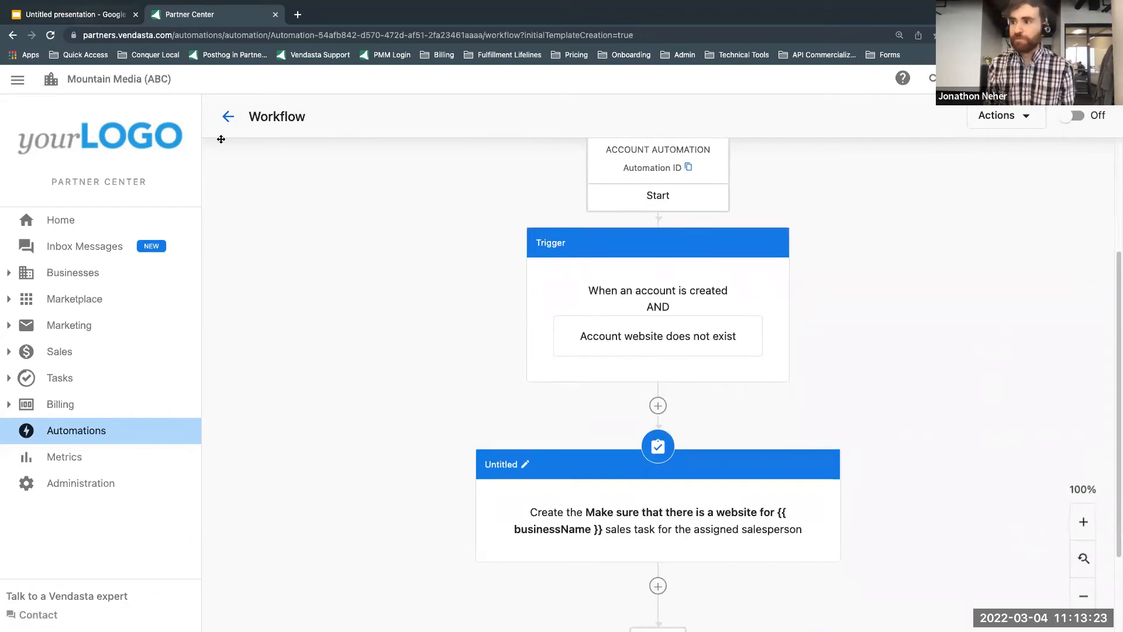
Step: Compare the workflow's trigger and sales task with the Scenario #1 description in the presentation, and review the remaining scenarios
click(79, 13)
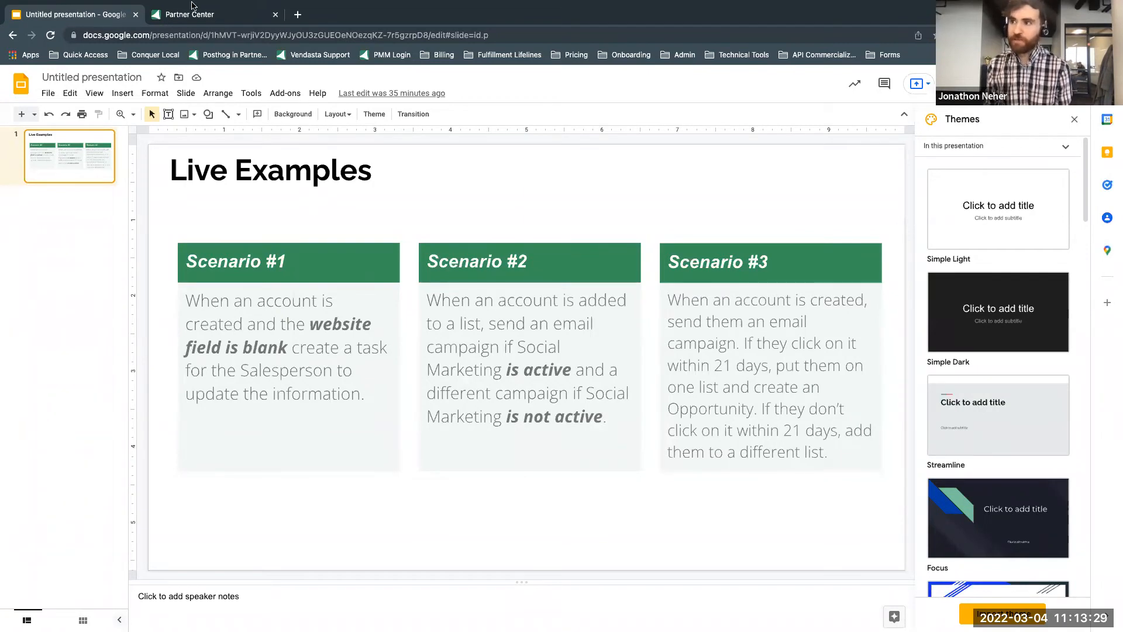
mouse_move(194, 5)
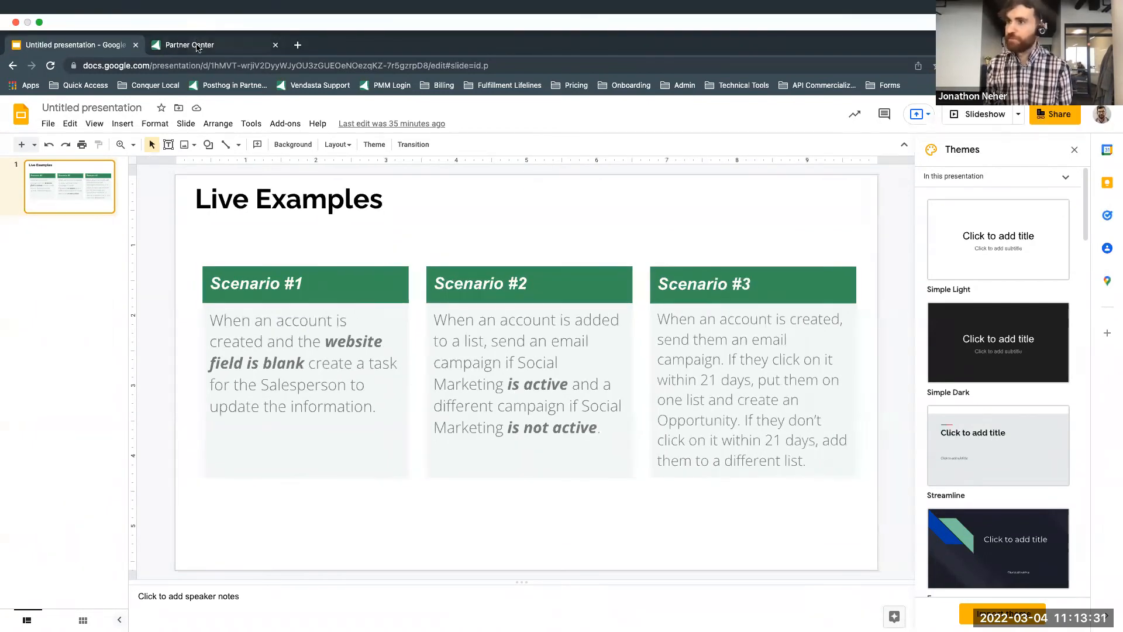
click(195, 45)
scroll(788, 271, up, 1)
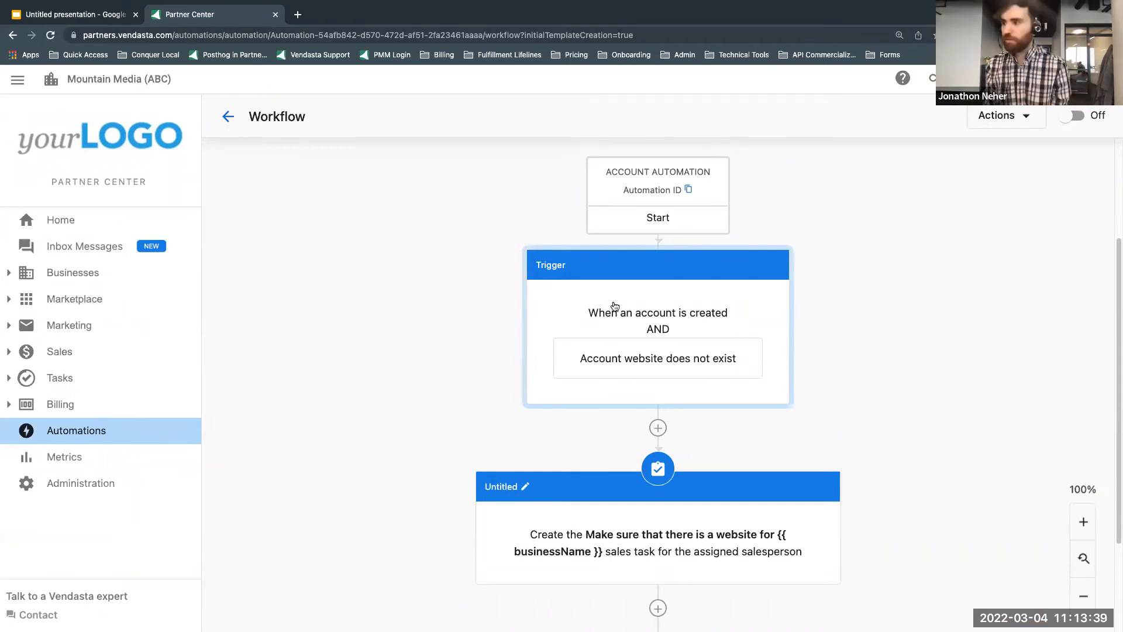
scroll(528, 318, down, 5)
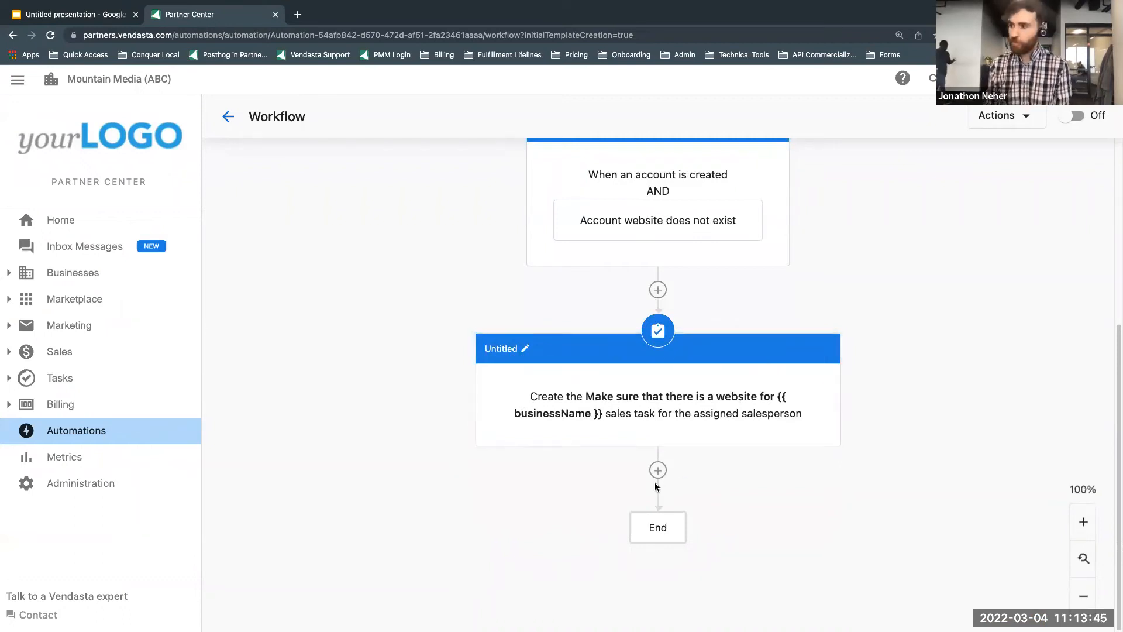
scroll(557, 460, up, 4)
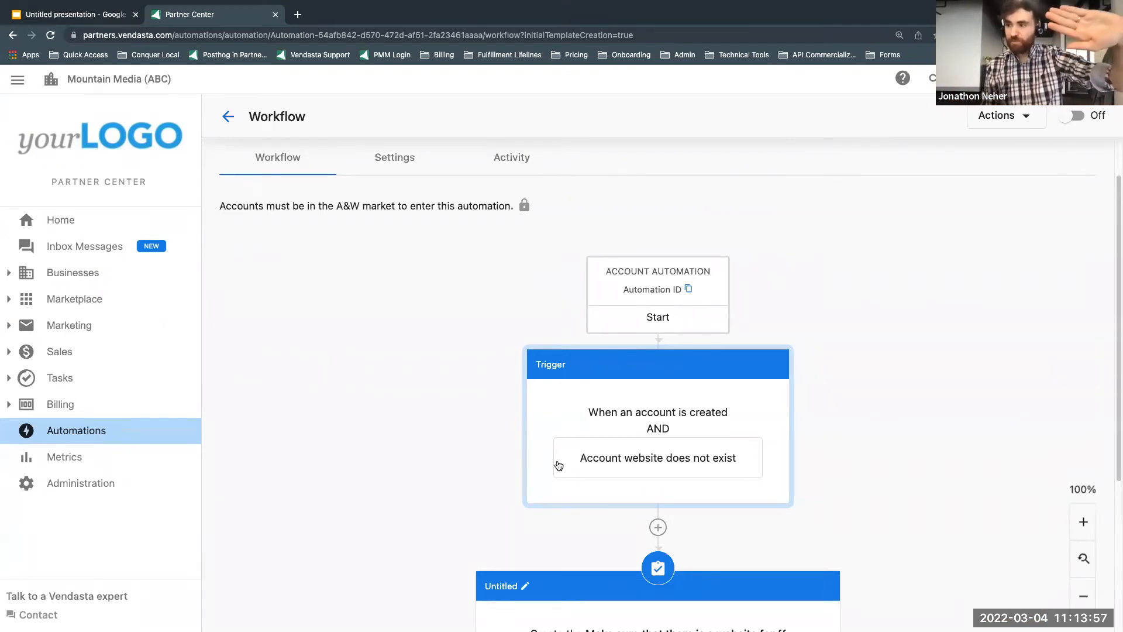
scroll(519, 408, down, 3)
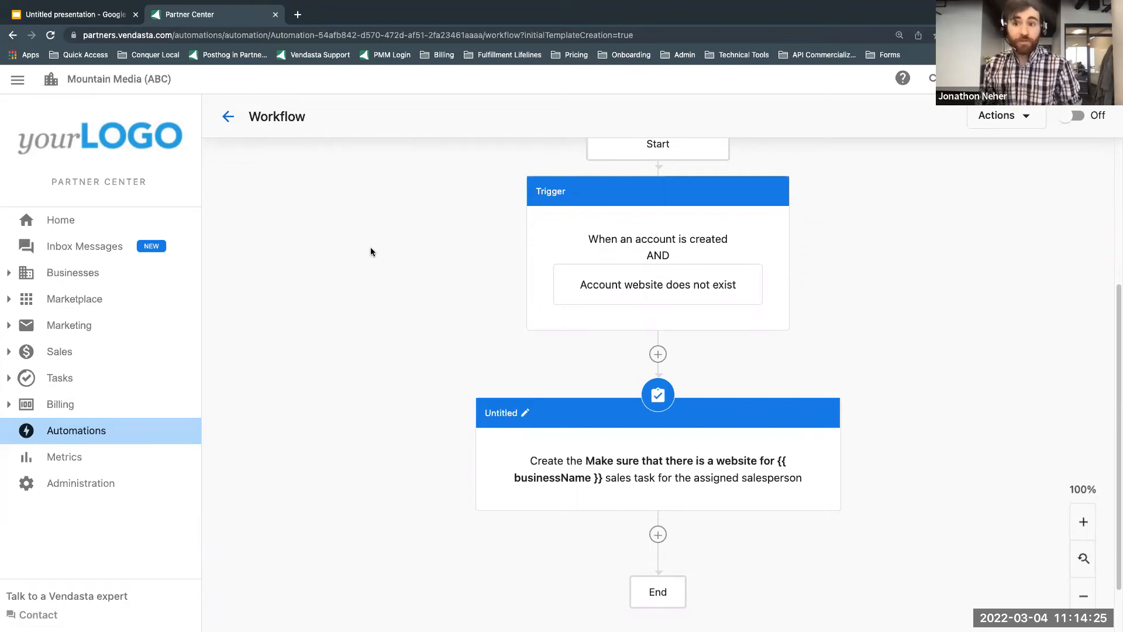
click(114, 15)
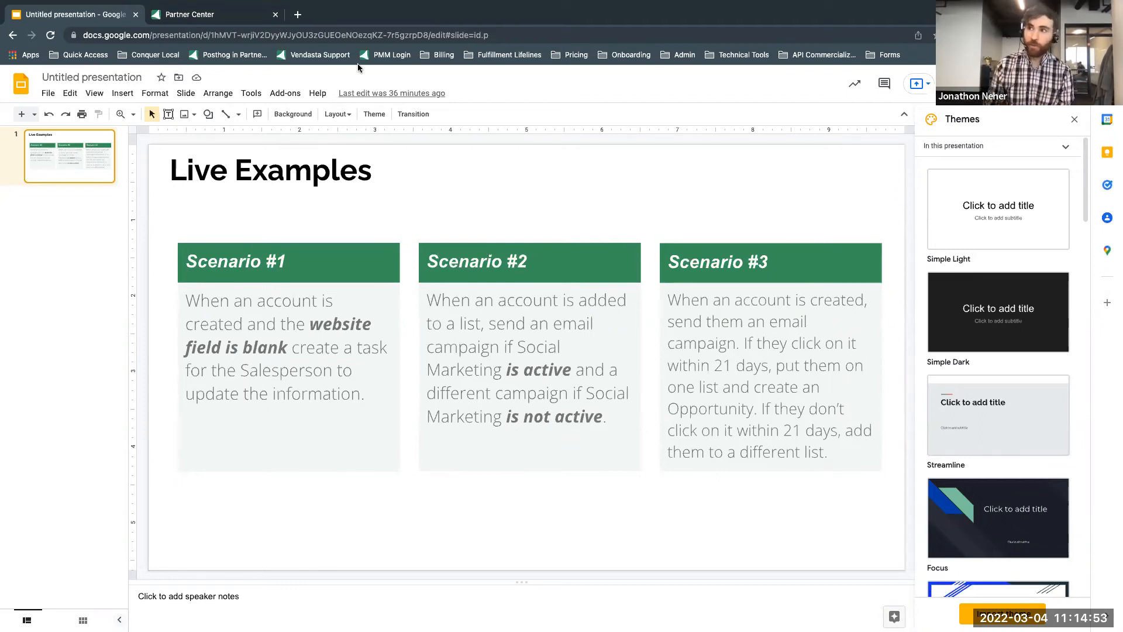
click(213, 15)
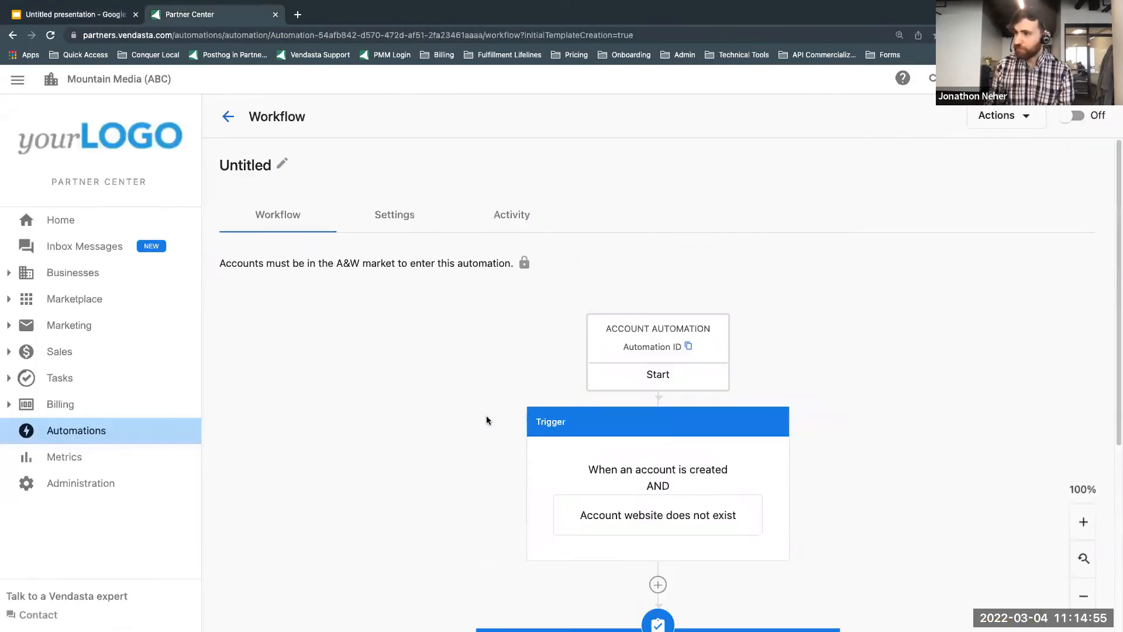
scroll(609, 318, down, 5)
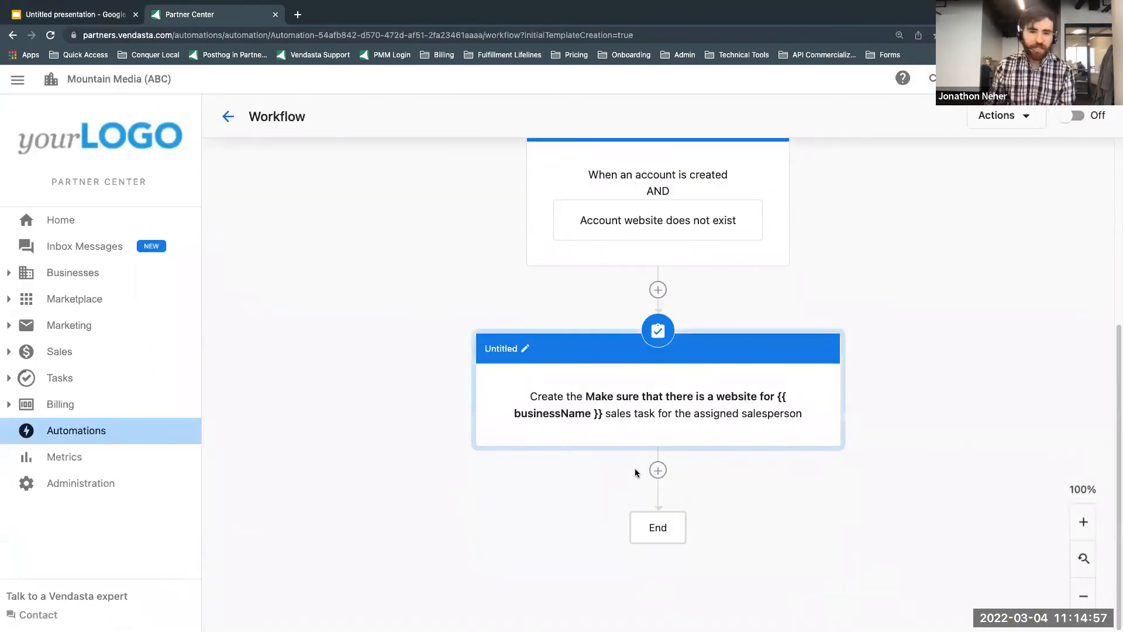
scroll(268, 239, up, 5)
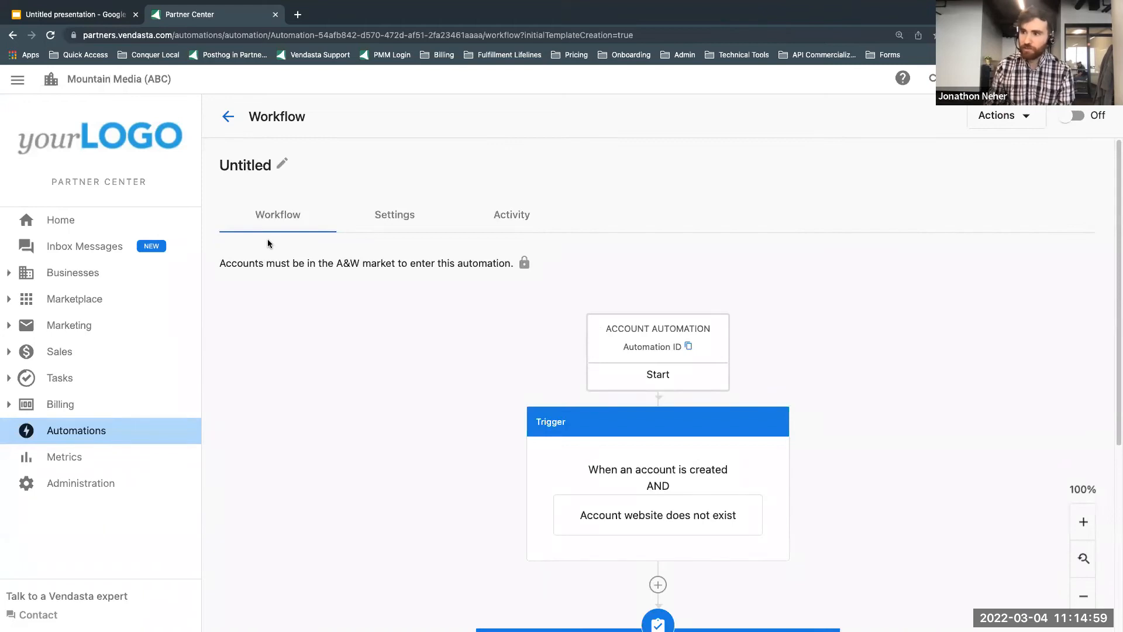
Step: Create a new automation from the Blank template with type Account in the A&W market
click(228, 116)
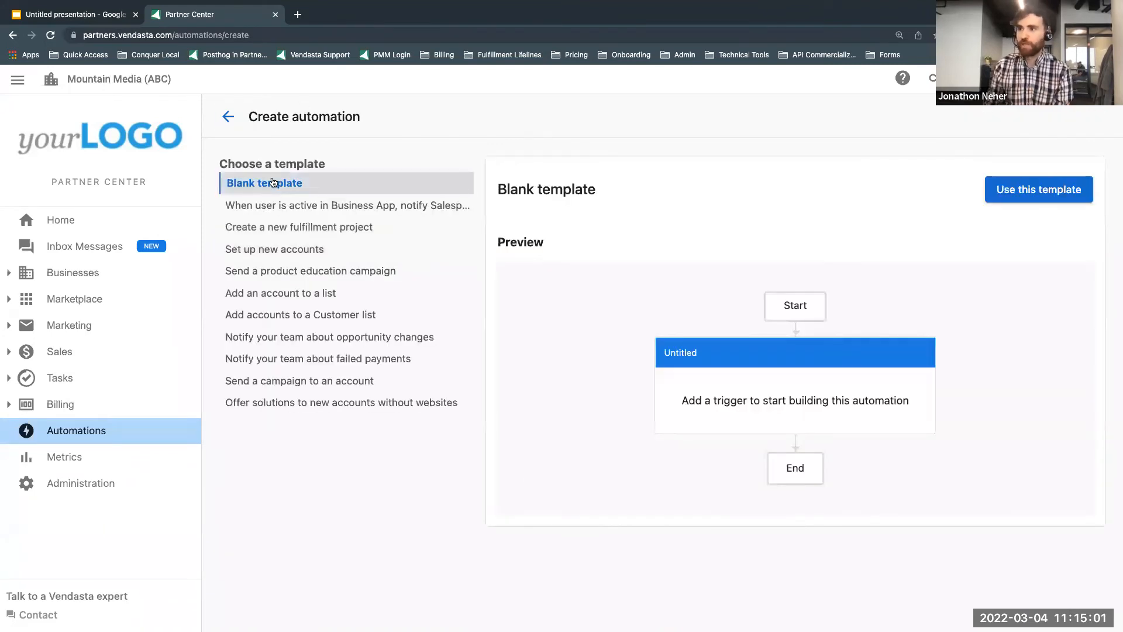
click(1049, 197)
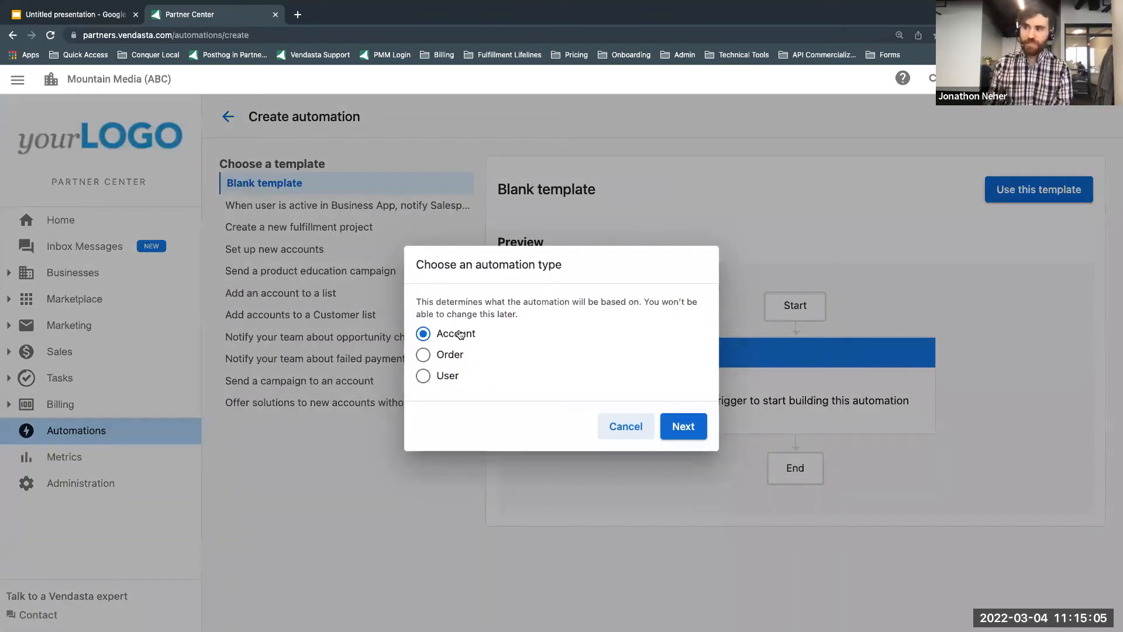
click(675, 435)
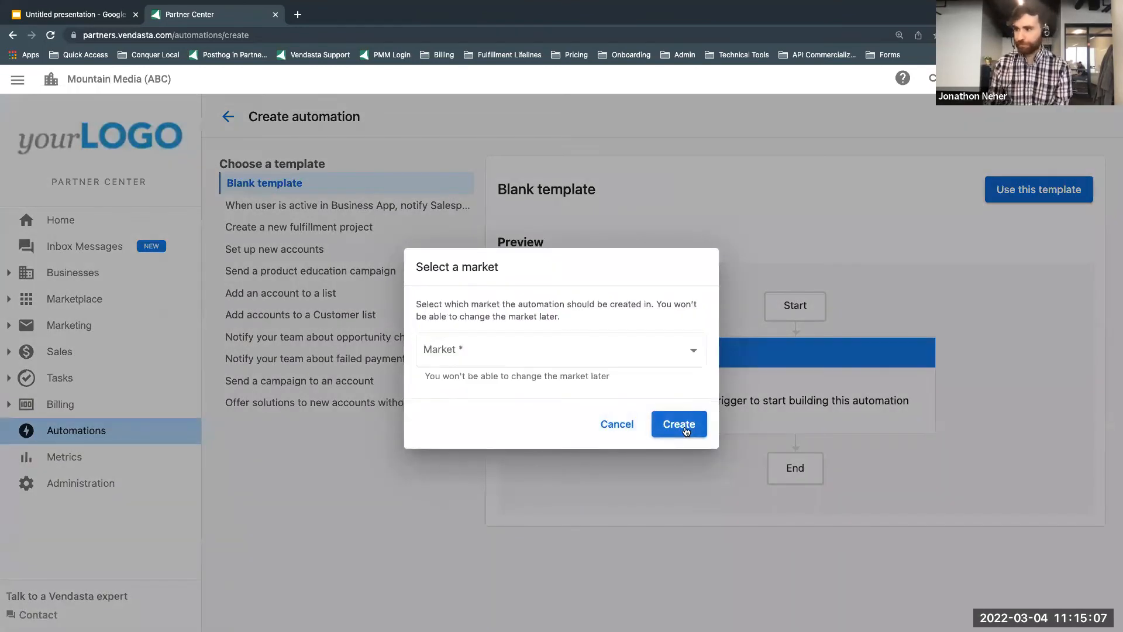
click(655, 356)
click(619, 377)
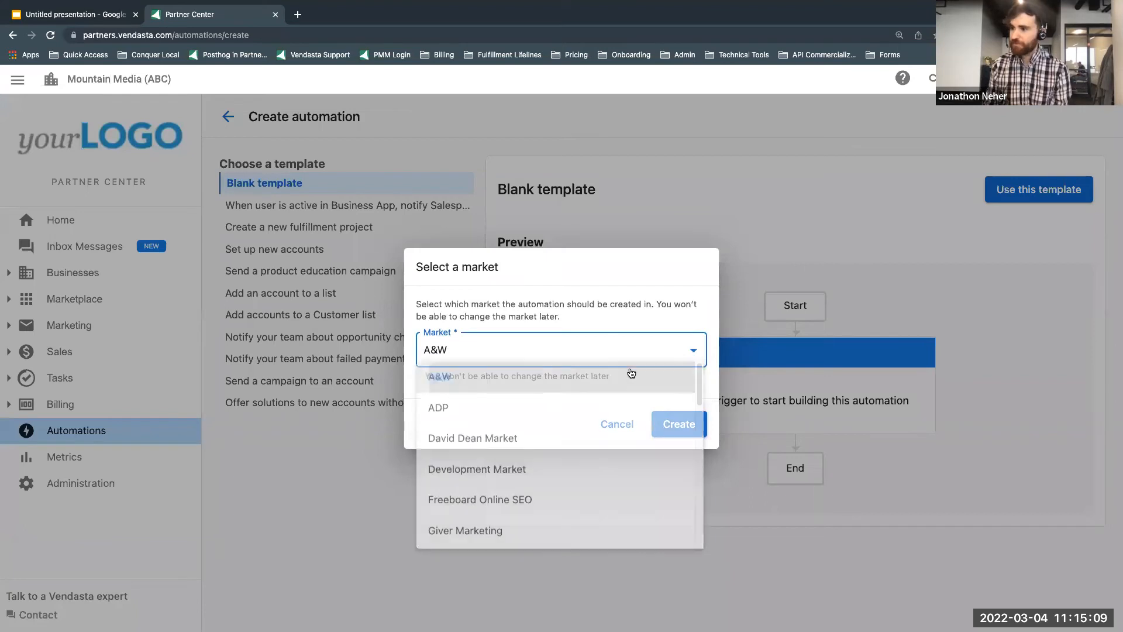
click(690, 422)
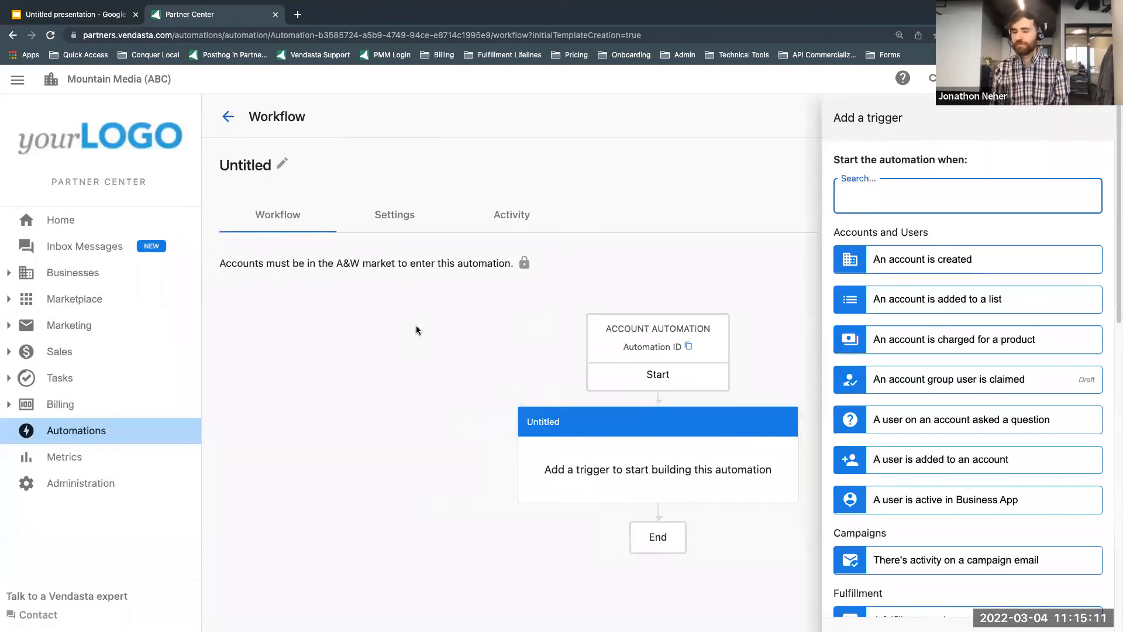
Step: Check the scenarios in the presentation and save "An account is created" as the new automation's trigger, without conditions
click(88, 18)
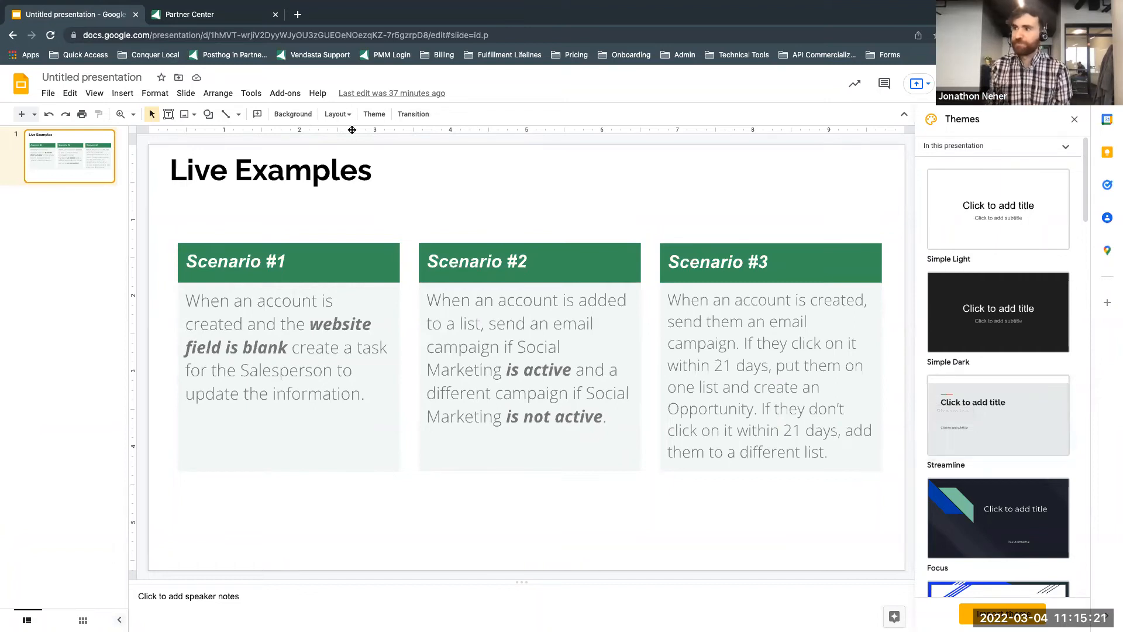
click(226, 16)
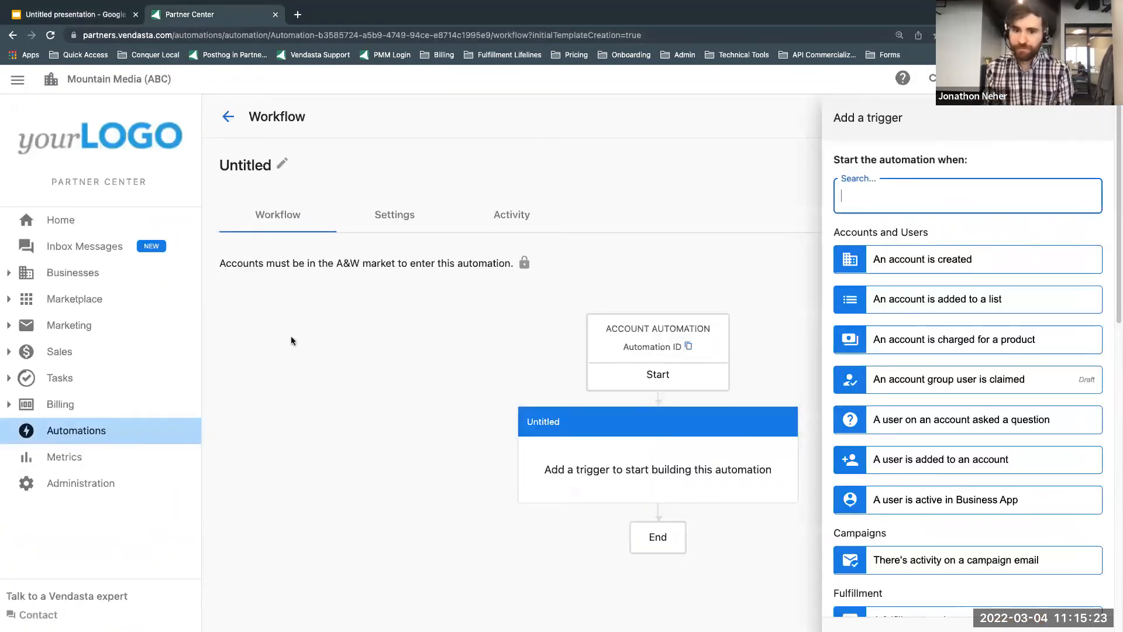
click(916, 264)
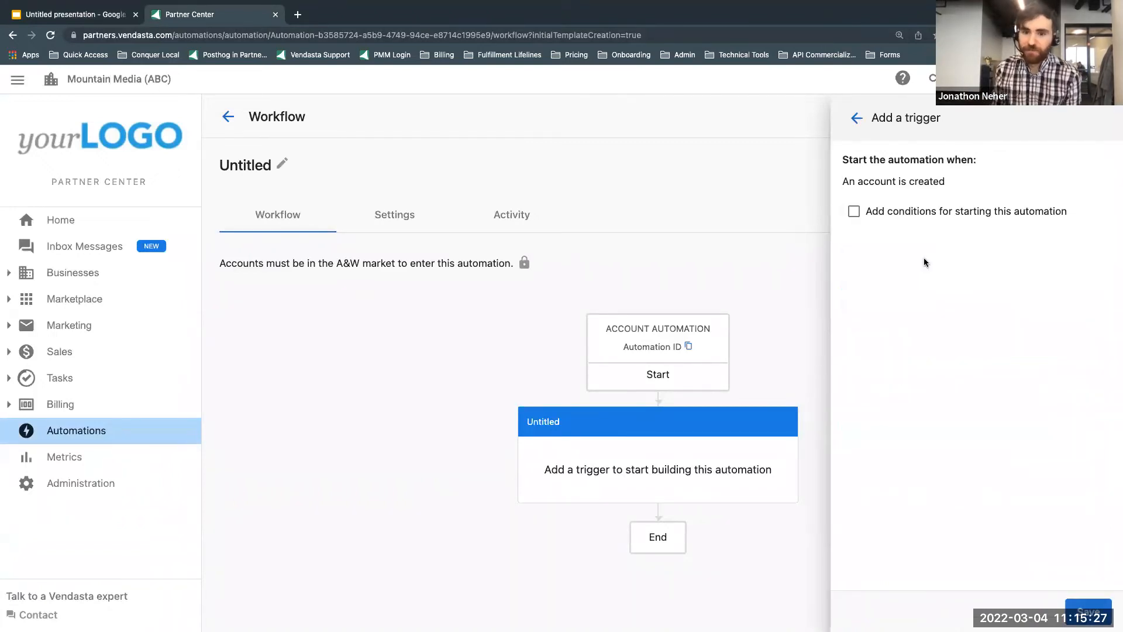
click(1087, 608)
Step: Add a "Start a campaign for the account" step after the trigger using the "+++" campaign
scroll(525, 334, down, 2)
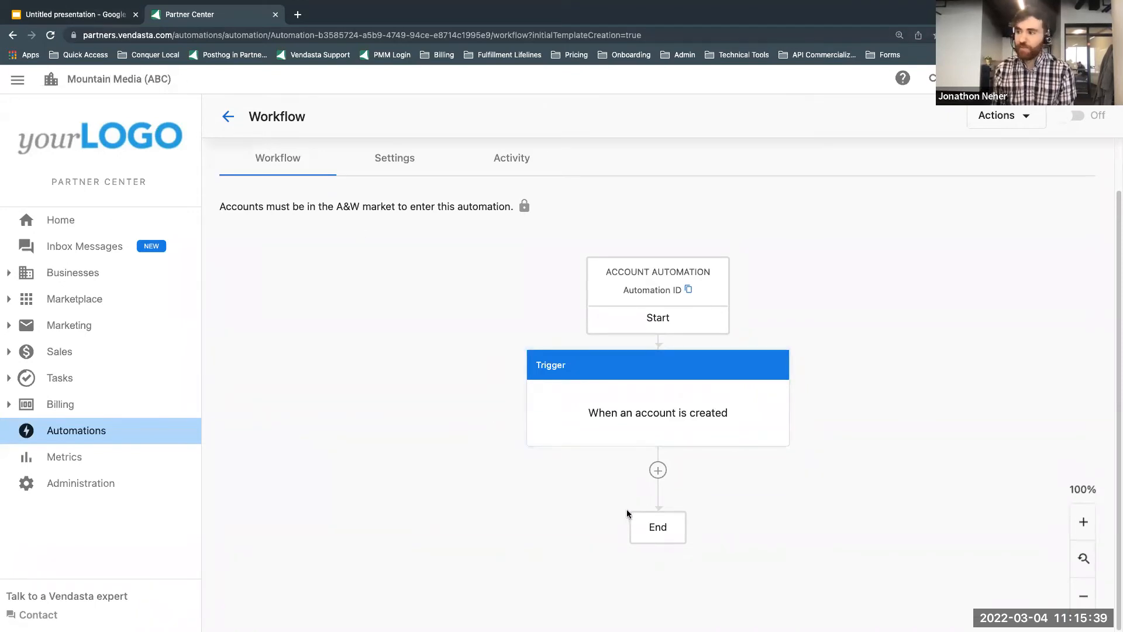
click(656, 472)
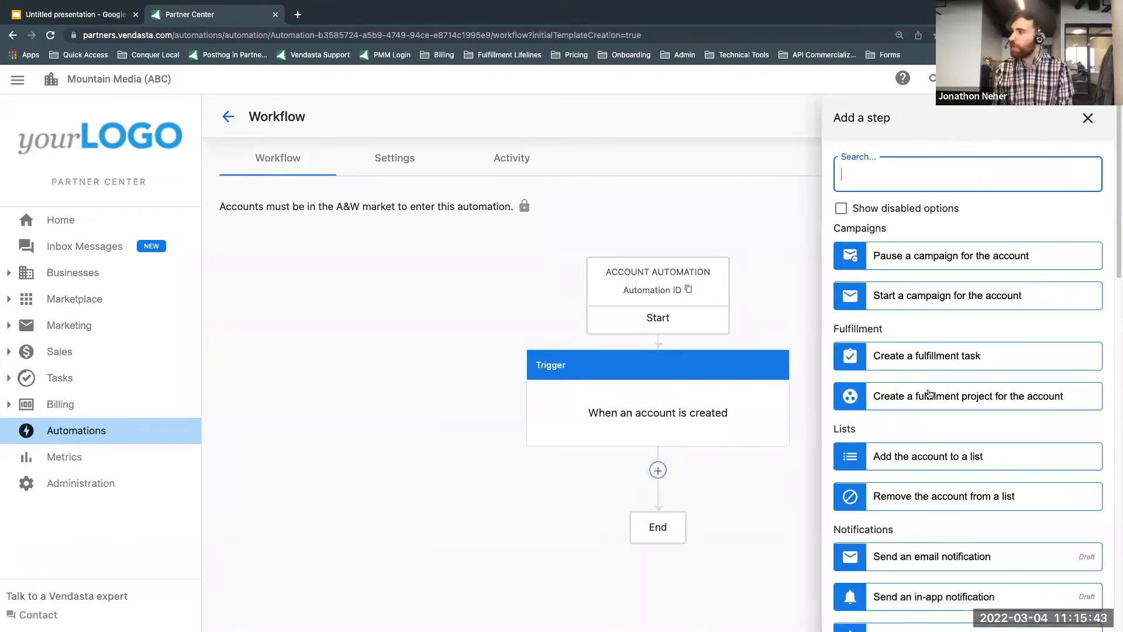
click(920, 308)
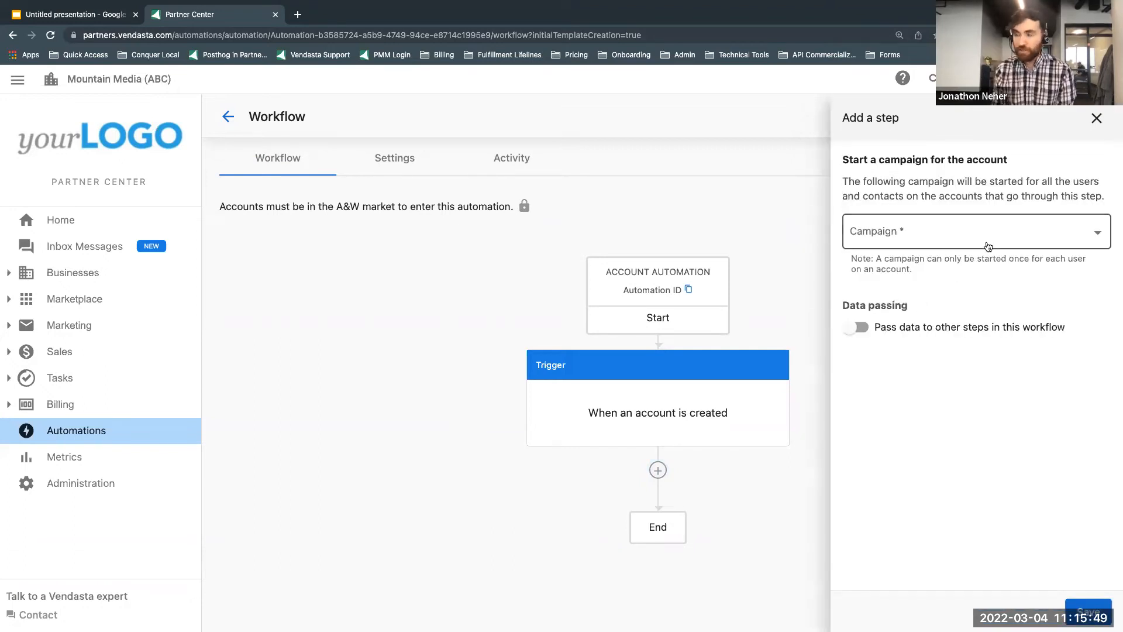
click(1008, 240)
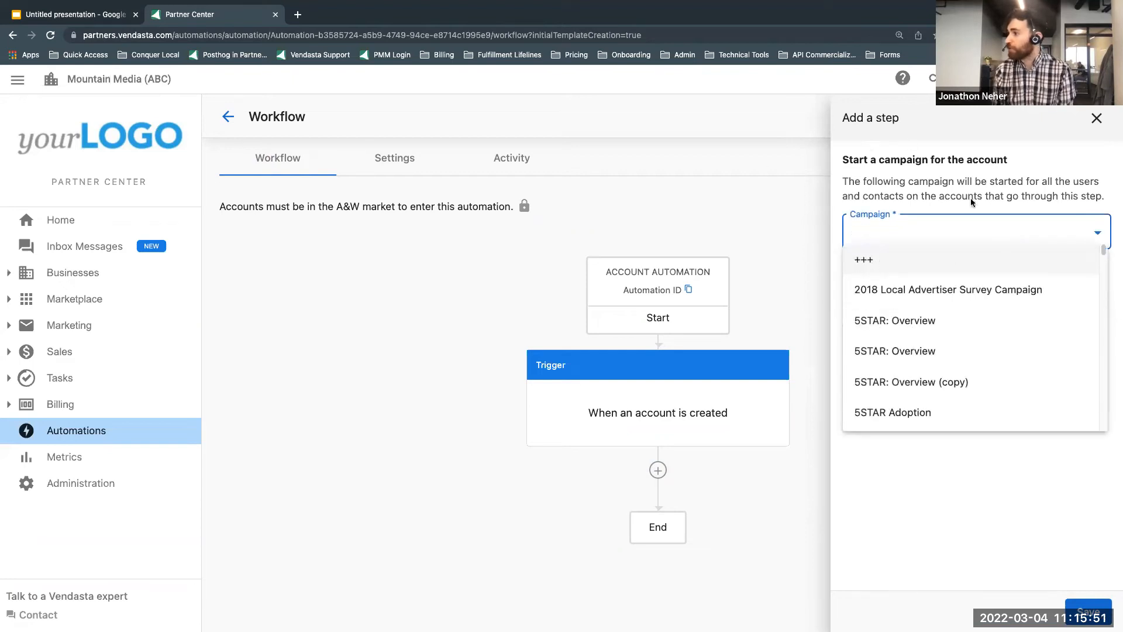
click(994, 264)
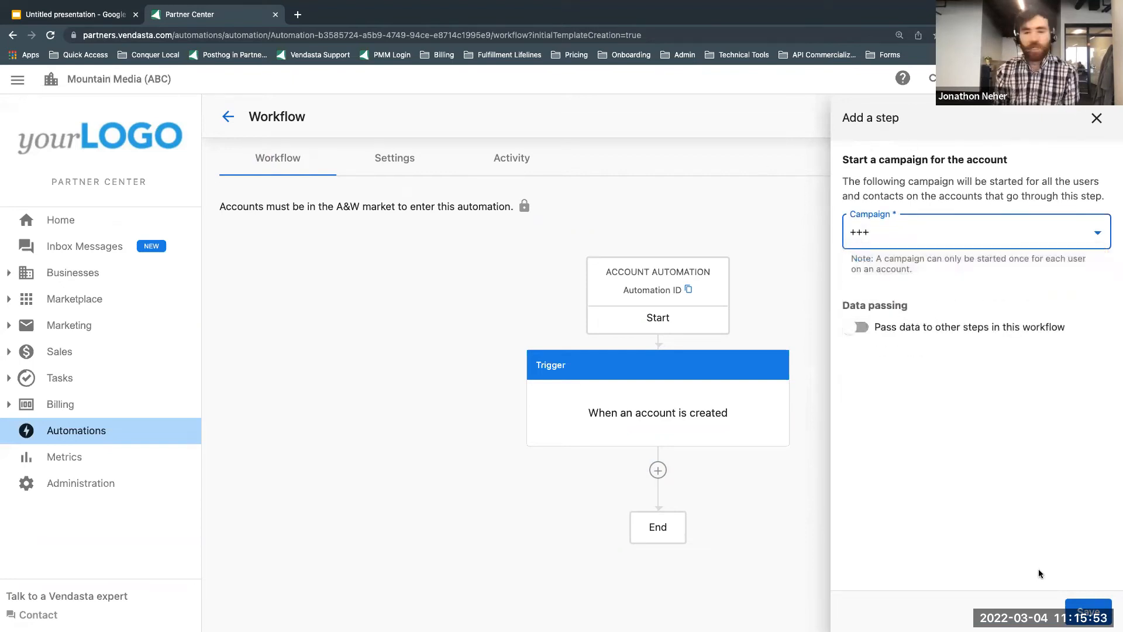
click(1087, 609)
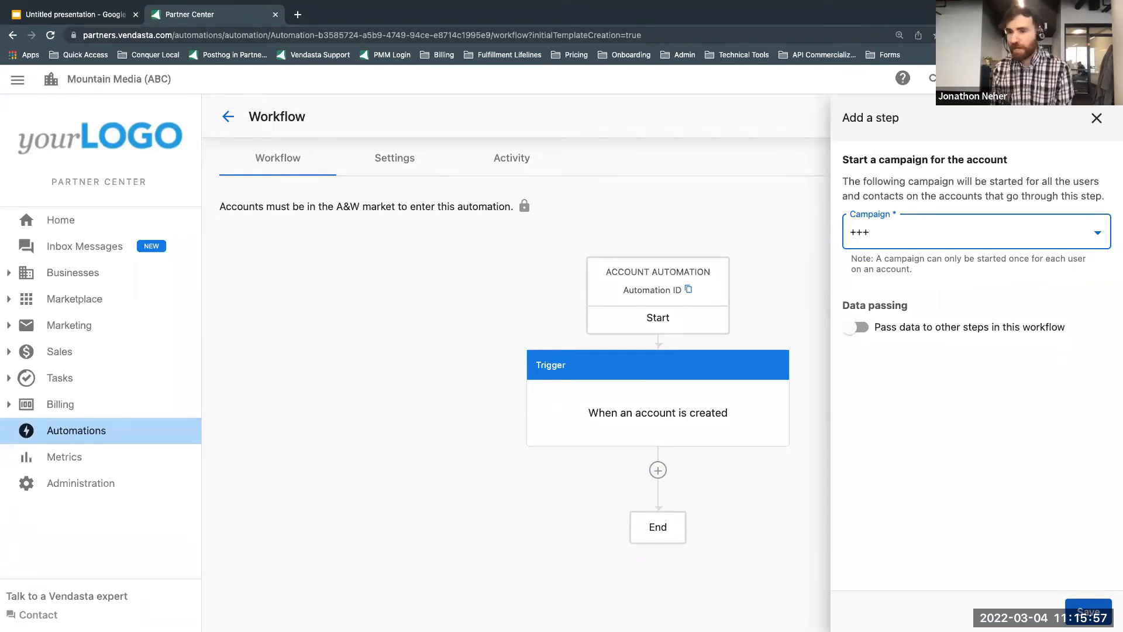
click(1086, 609)
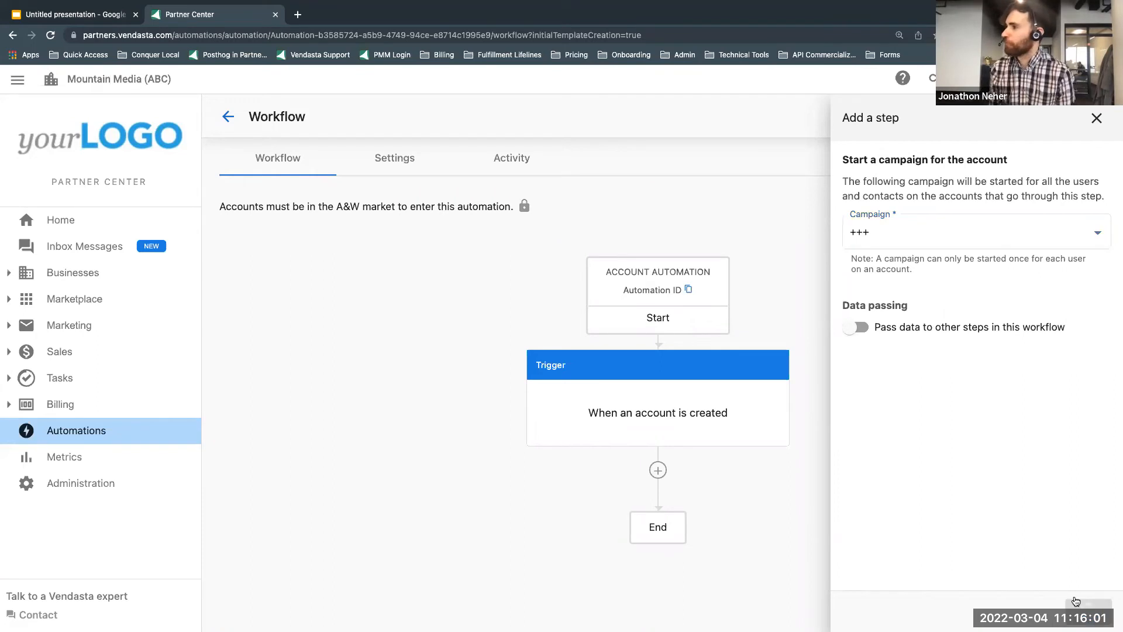
Step: Insert a Delay step between the account-created trigger and the campaign step of the workflow
scroll(955, 523, down, 2)
scroll(954, 518, up, 2)
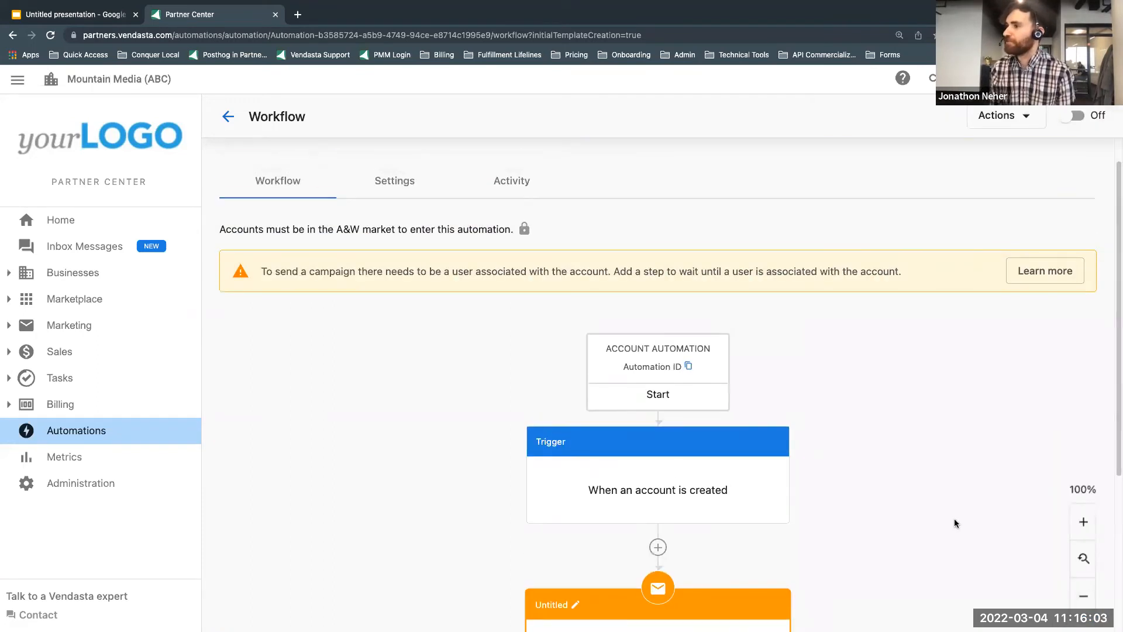
scroll(489, 419, down, 1)
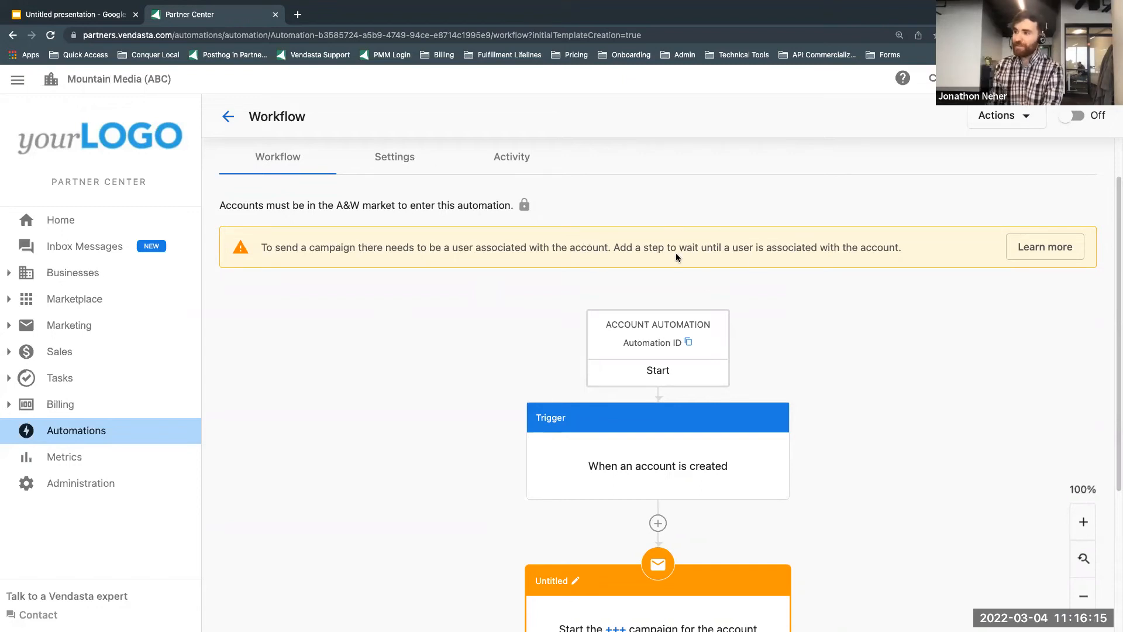
scroll(884, 358, down, 3)
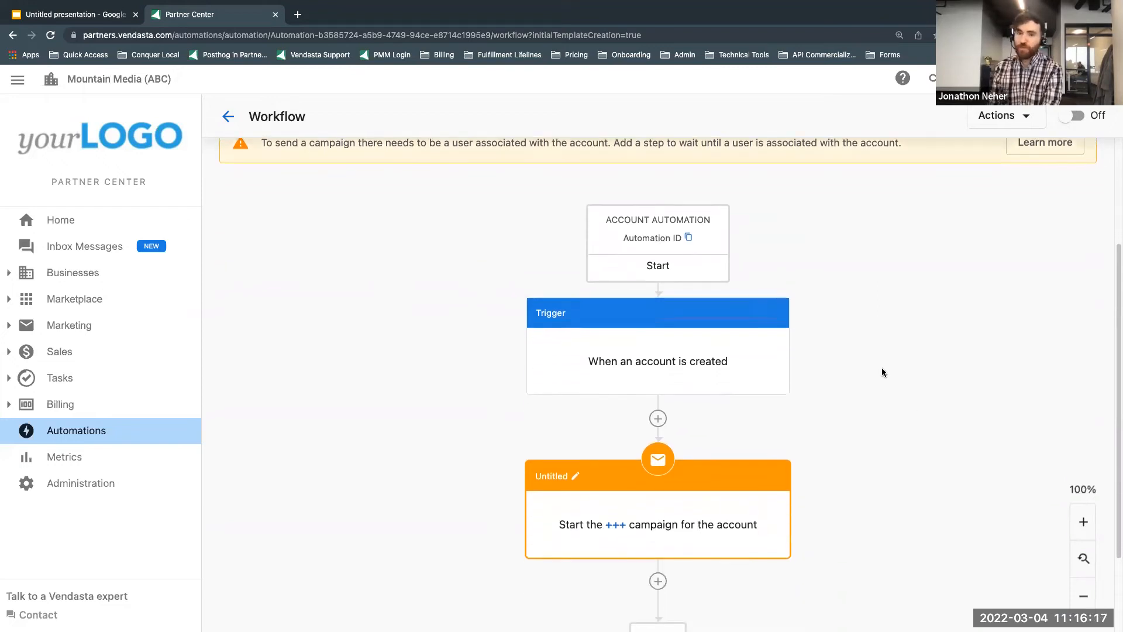
scroll(900, 411, down, 1)
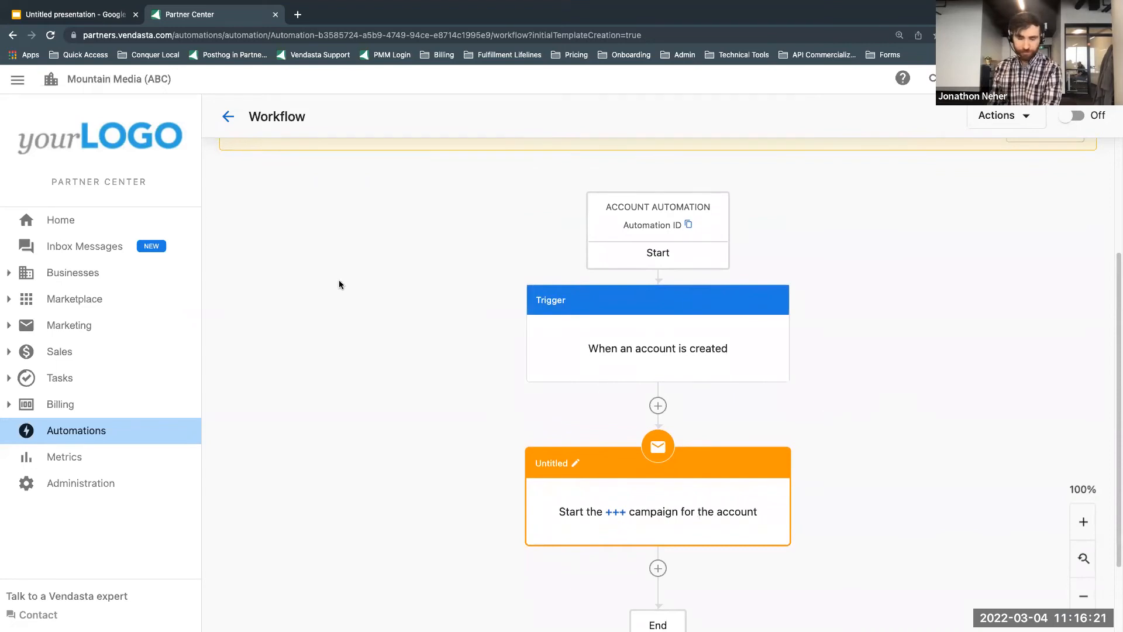
click(658, 406)
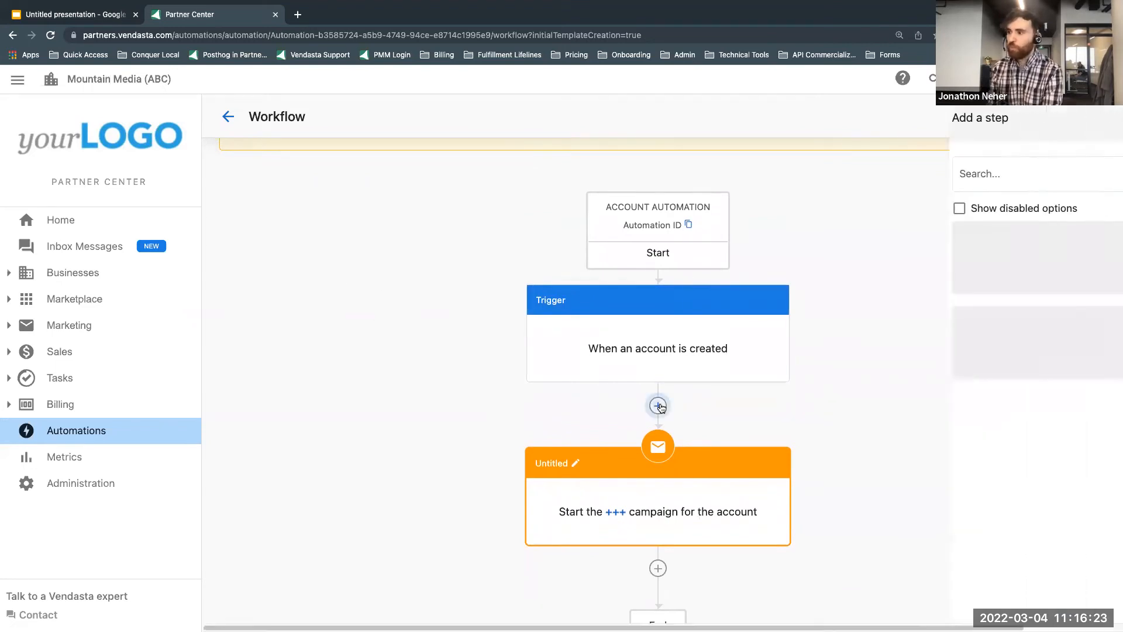
scroll(1055, 393, down, 2)
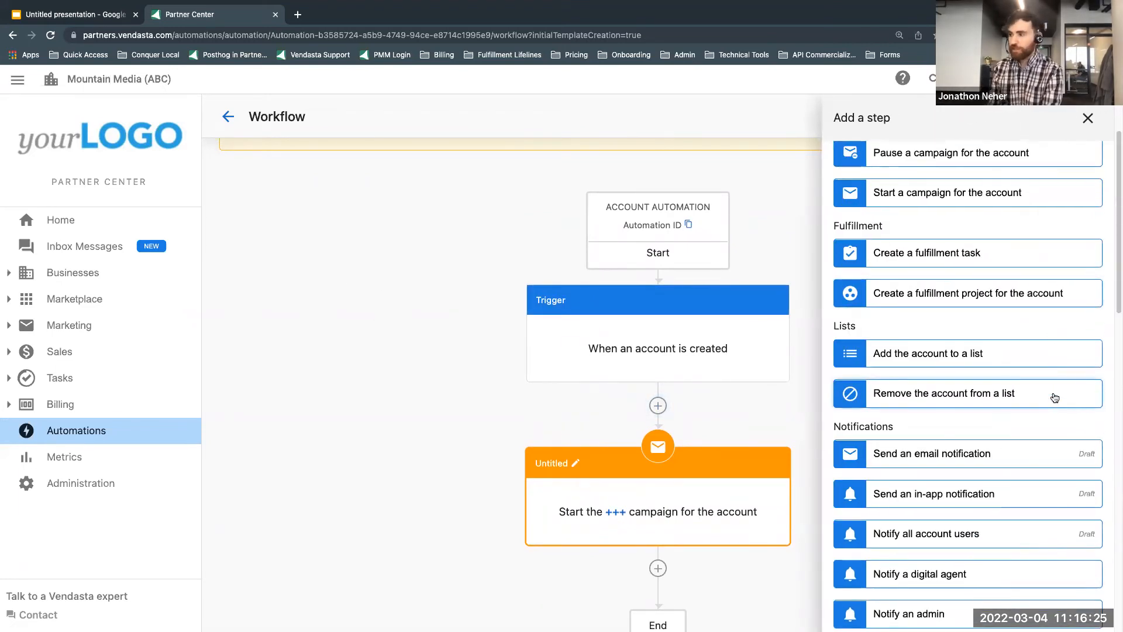
scroll(1055, 395, down, 10)
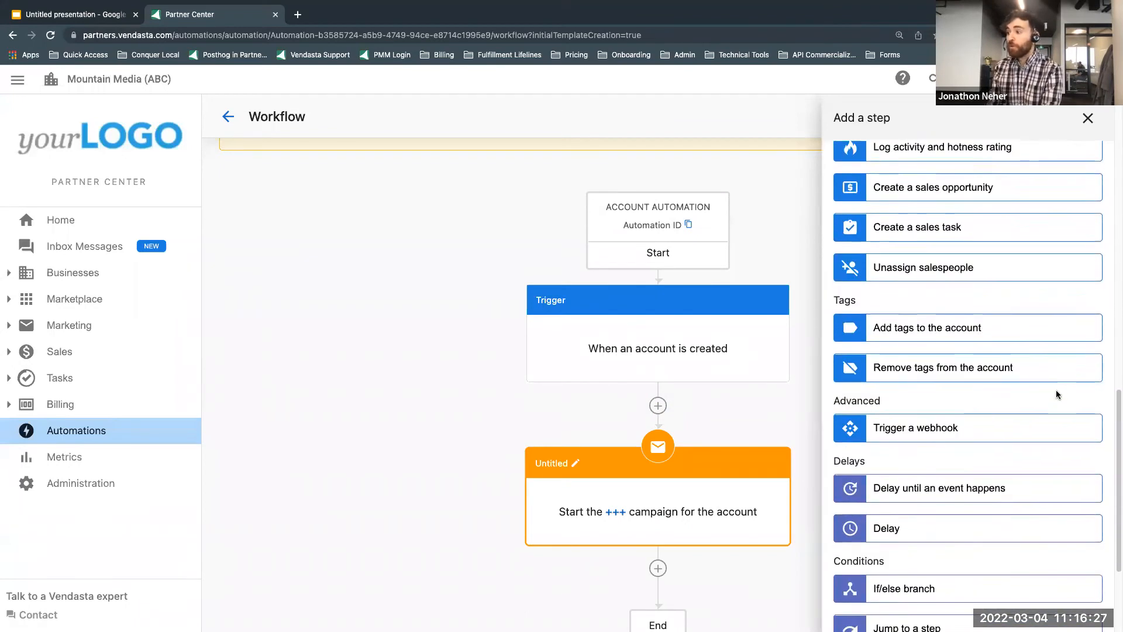
scroll(1056, 394, down, 3)
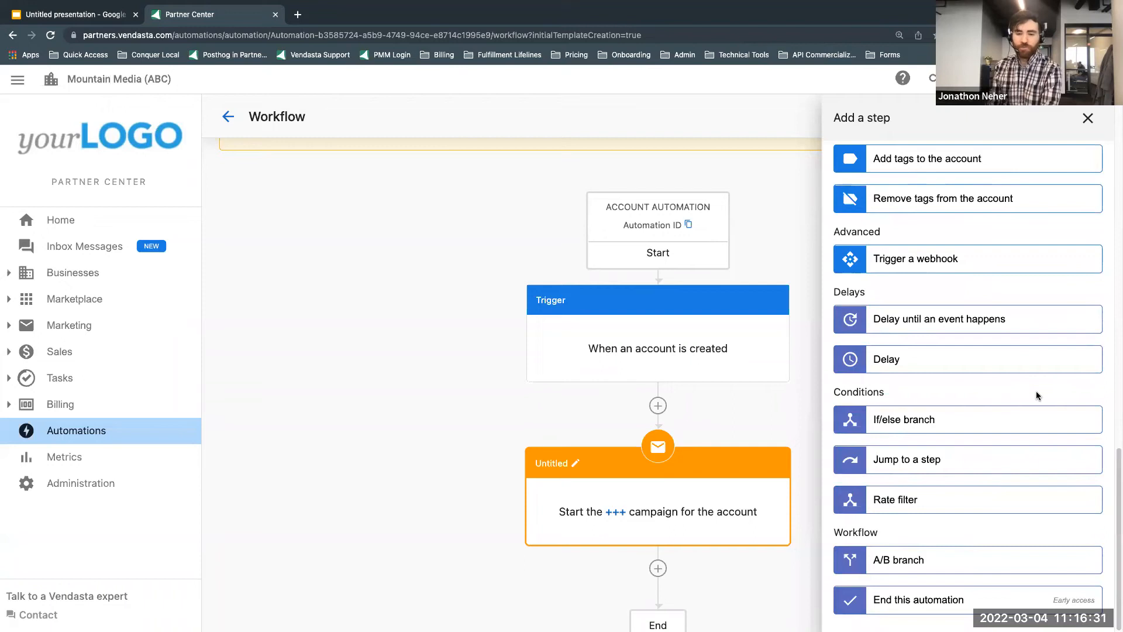
click(924, 363)
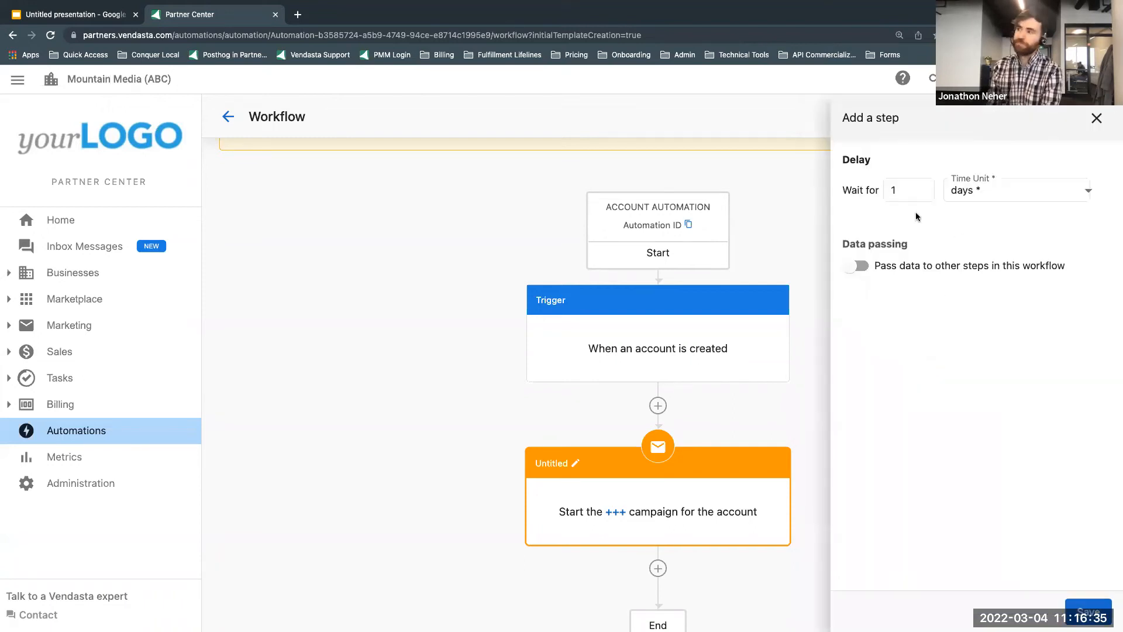
Step: Set the delay to wait for 5 minutes and save the step
click(954, 196)
click(988, 198)
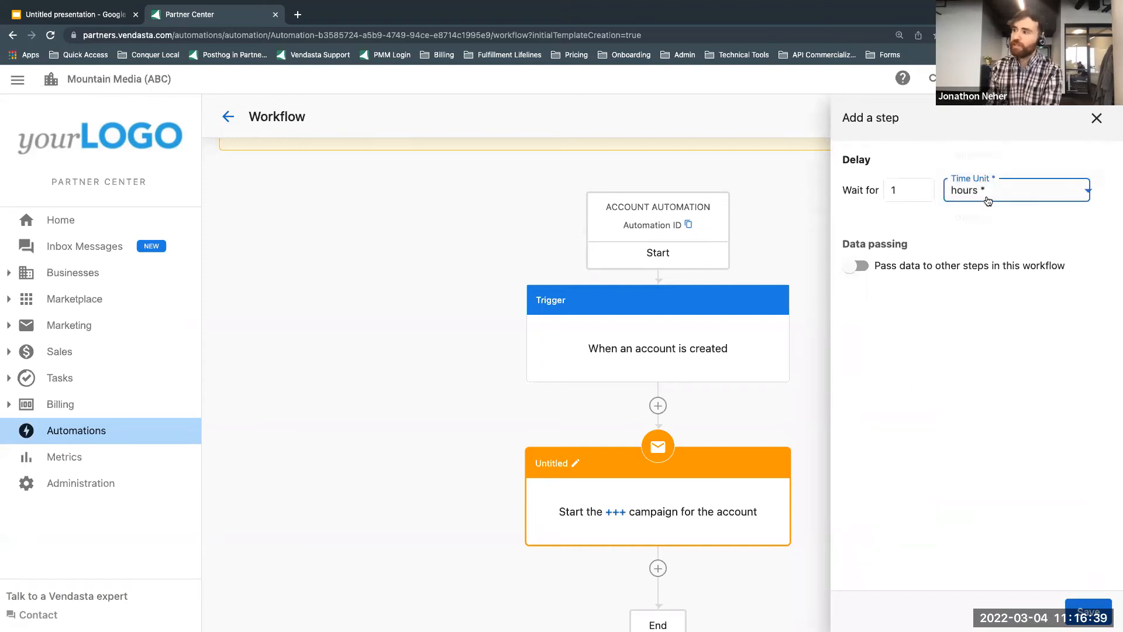
double_click(906, 190)
text(5)
click(989, 190)
click(983, 184)
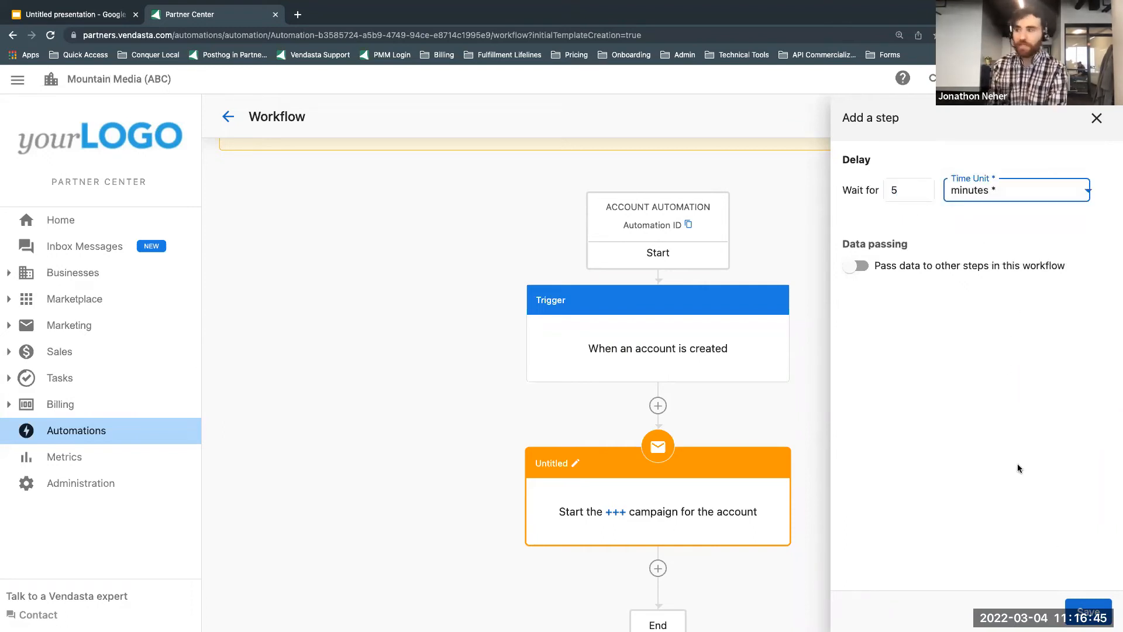
click(1088, 611)
Step: Review the workflow's trigger, delay and campaign steps, and check the Scenario #3 description in the presentation
scroll(915, 485, down, 2)
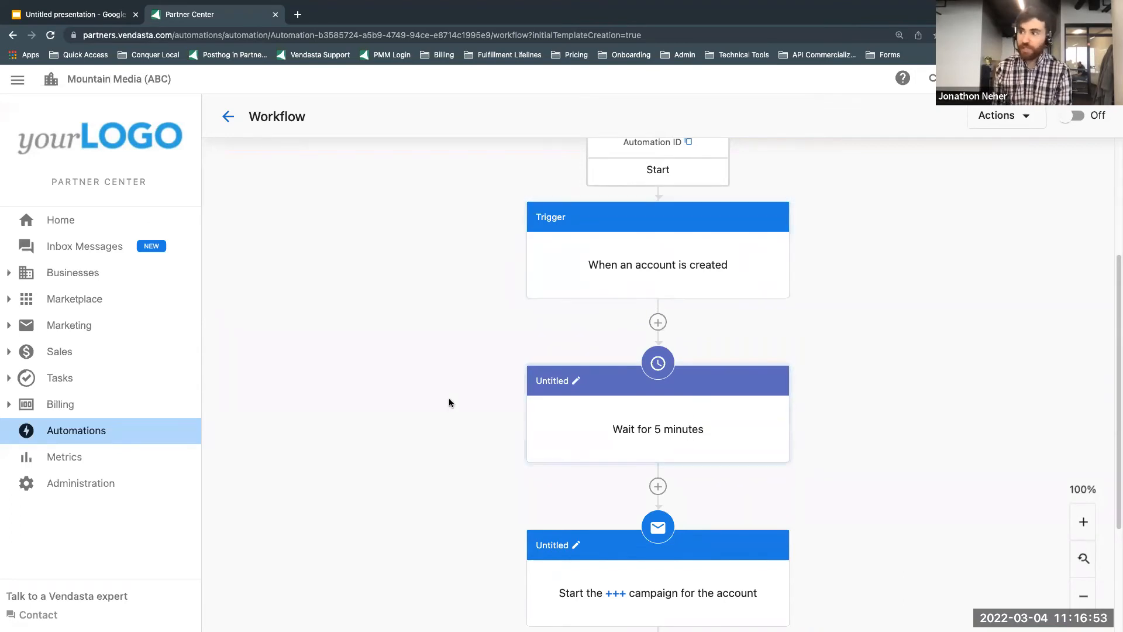
scroll(610, 320, up, 4)
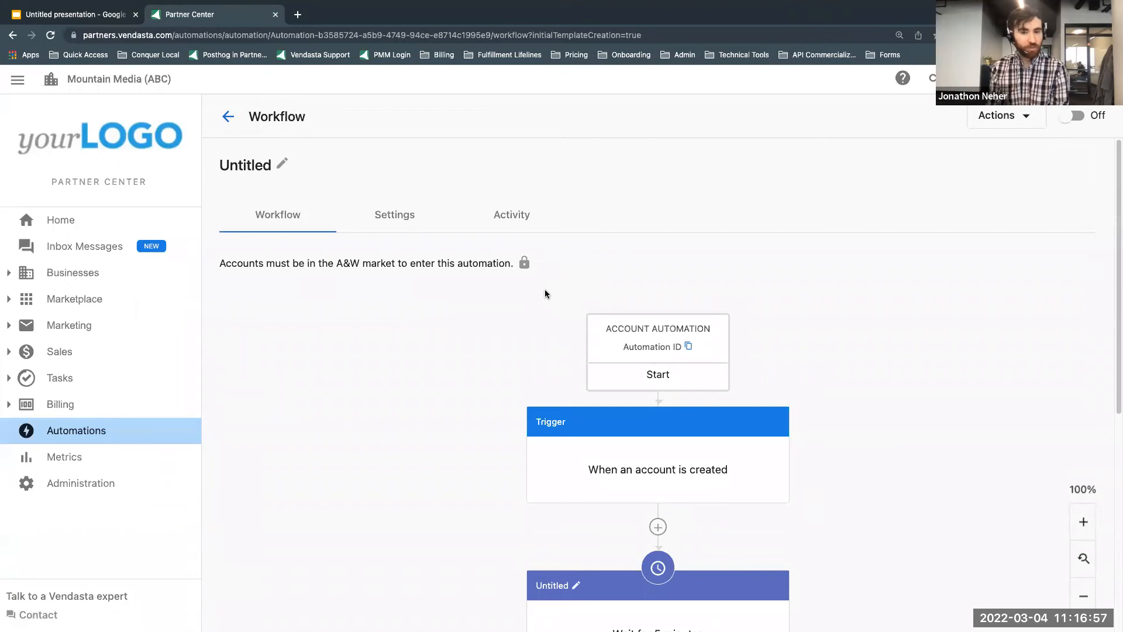
scroll(594, 311, down, 4)
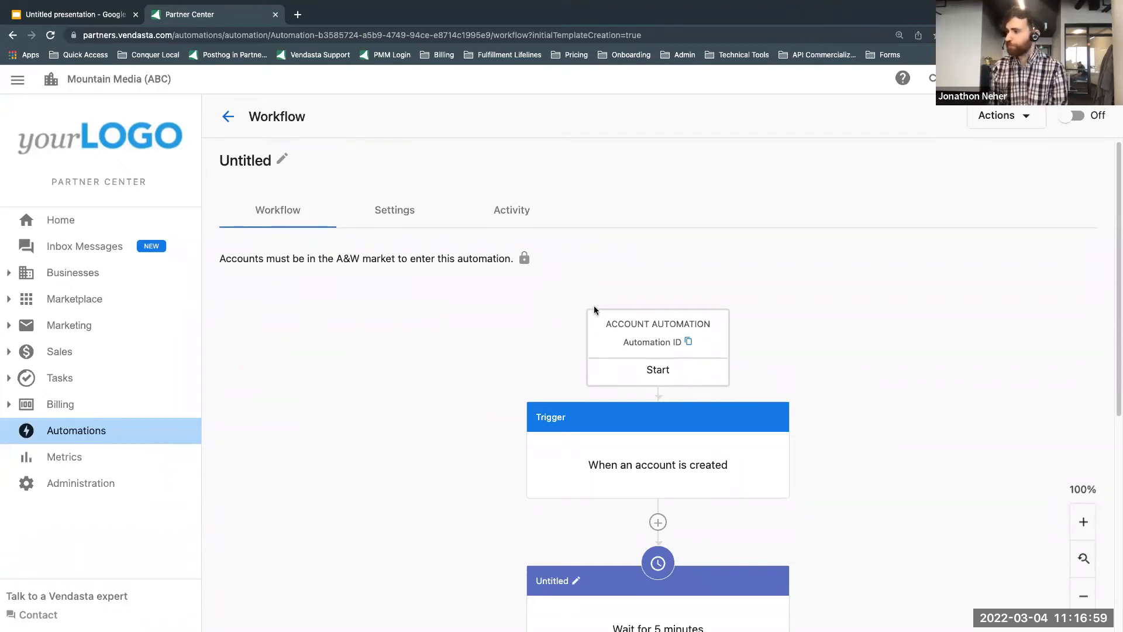
scroll(594, 310, down, 3)
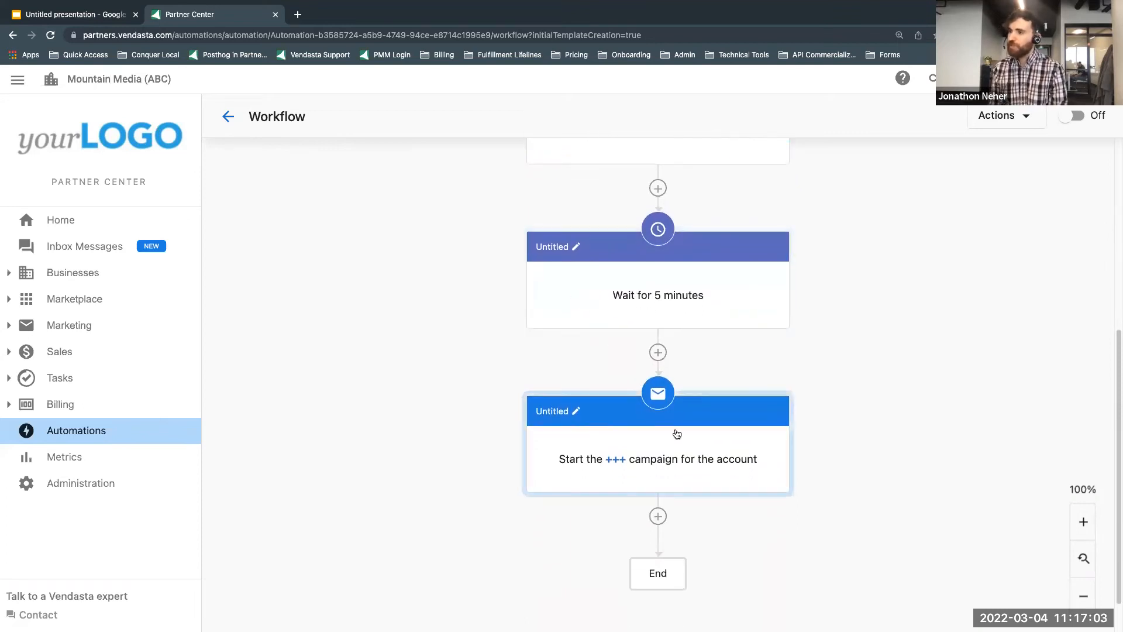
scroll(532, 313, up, 3)
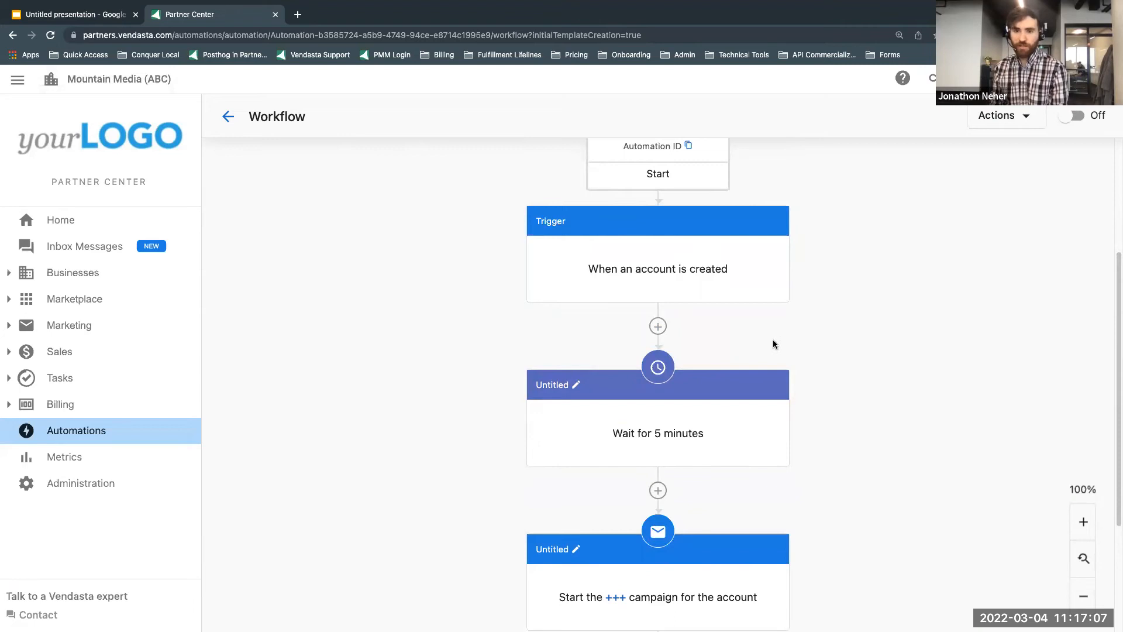
scroll(821, 433, down, 2)
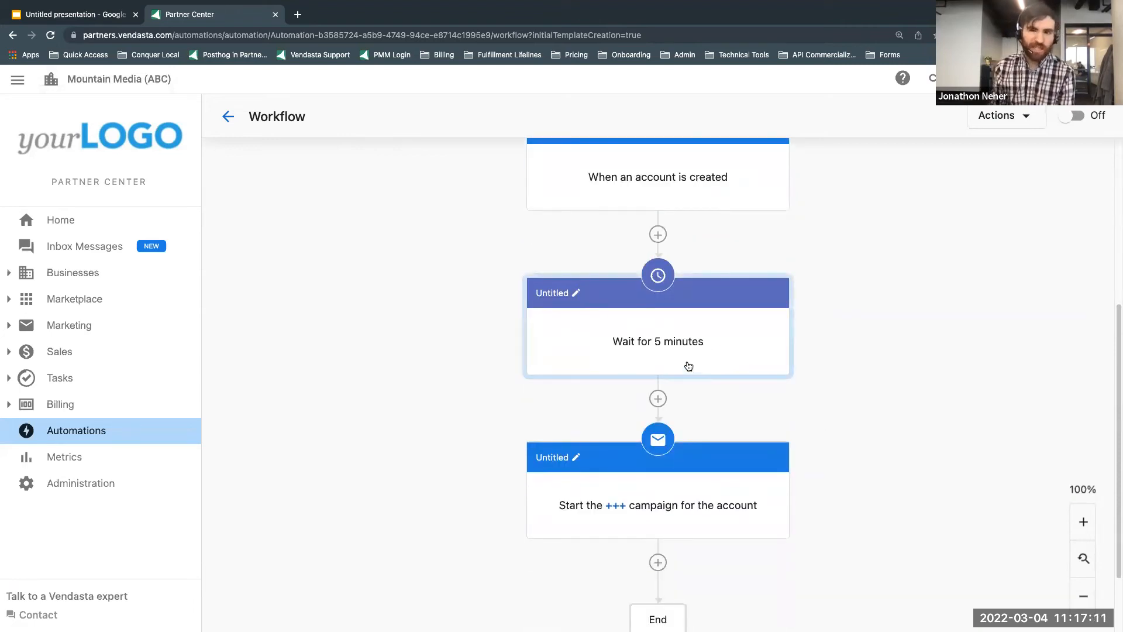
scroll(645, 310, down, 2)
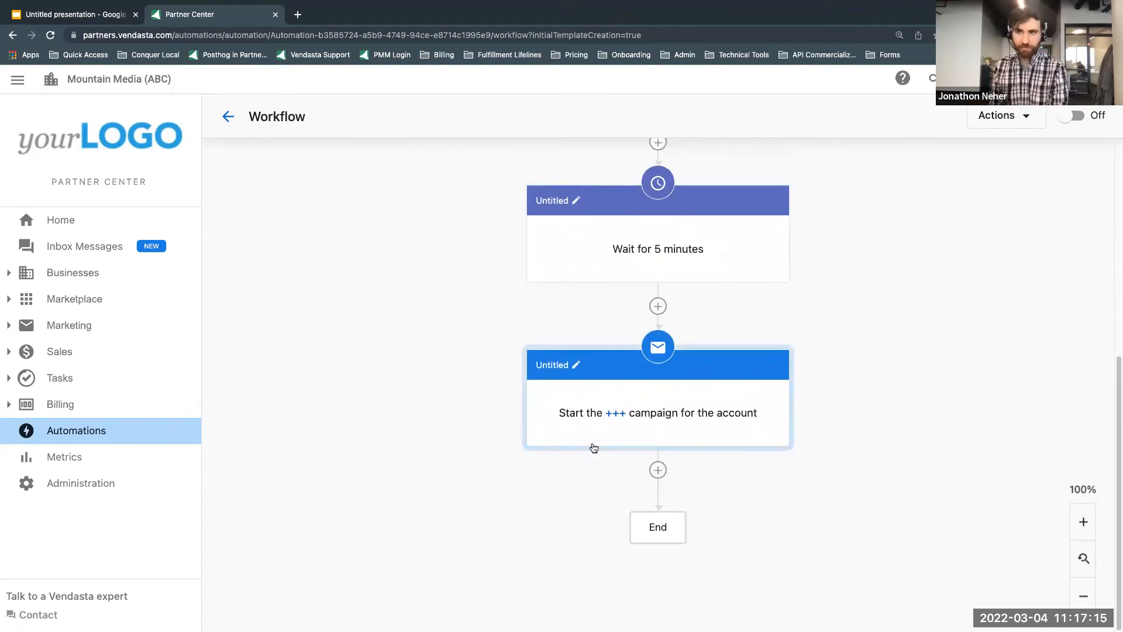
click(92, 45)
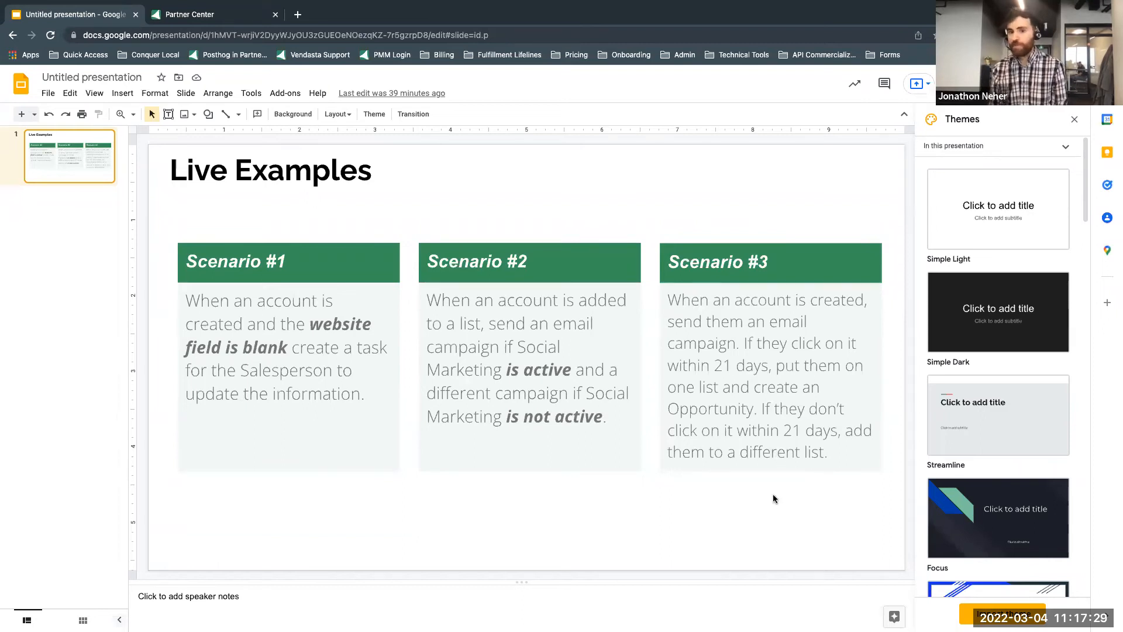
Step: Back in Partner Center, add a "Delay until an event happens" step after the campaign step, with Trigger as data origin and Account as data field
click(251, 17)
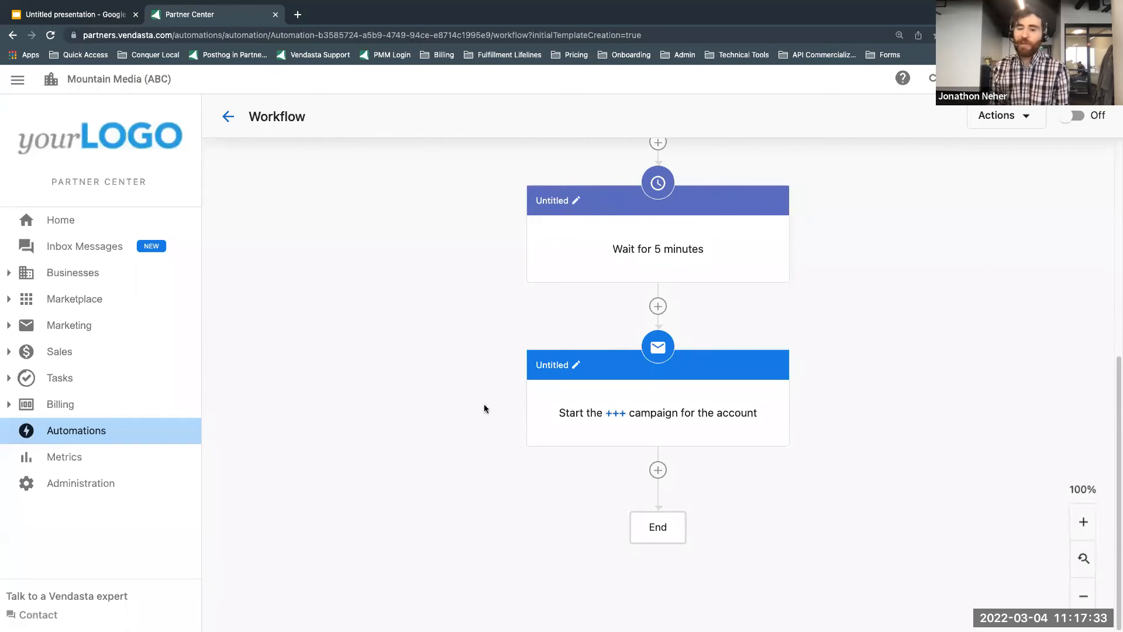
click(658, 470)
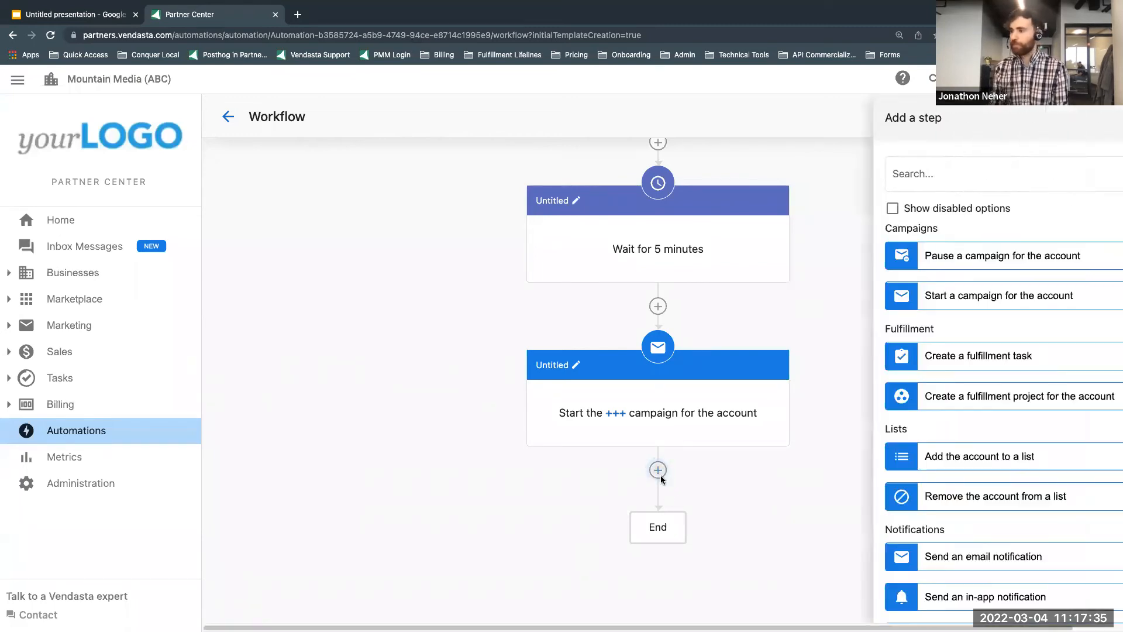
scroll(905, 234, down, 3)
scroll(905, 208, down, 10)
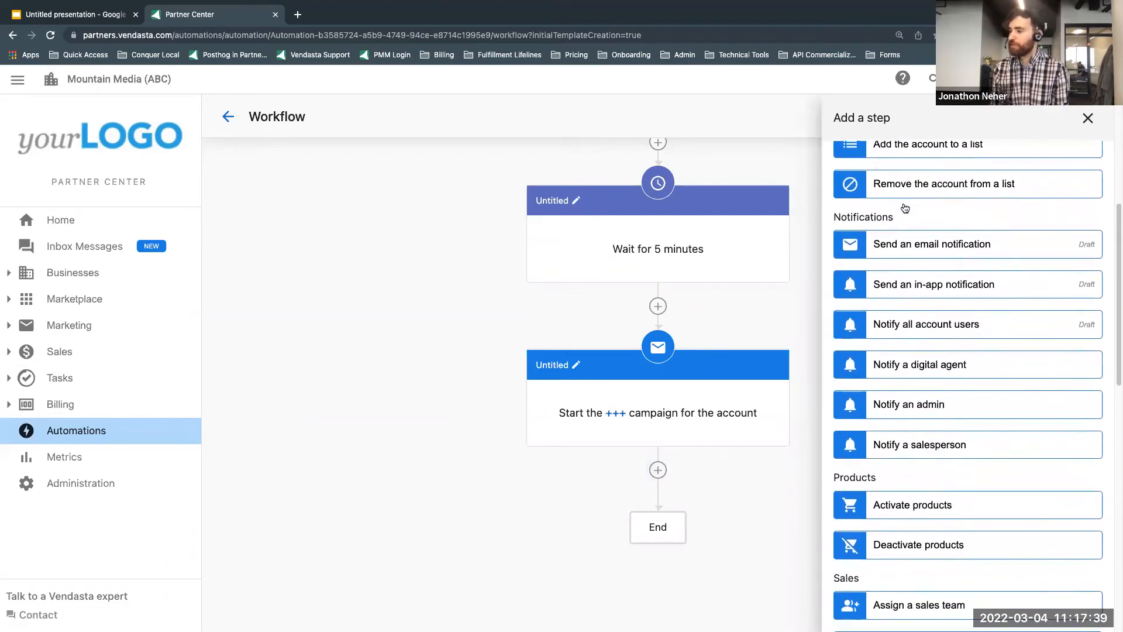
scroll(904, 207, down, 7)
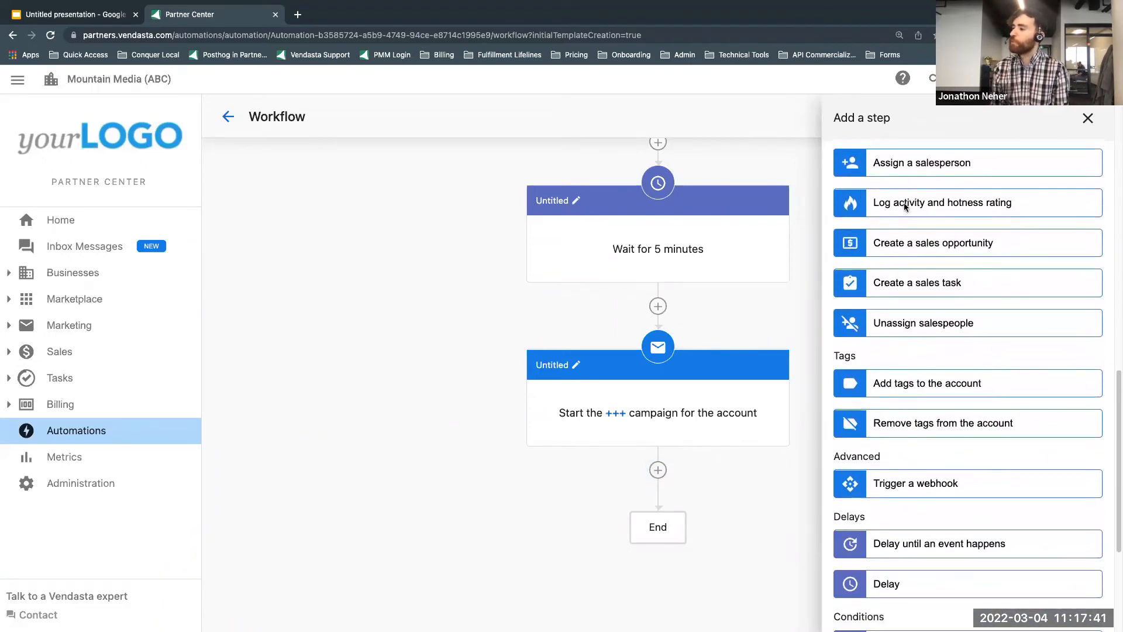
scroll(904, 208, down, 1)
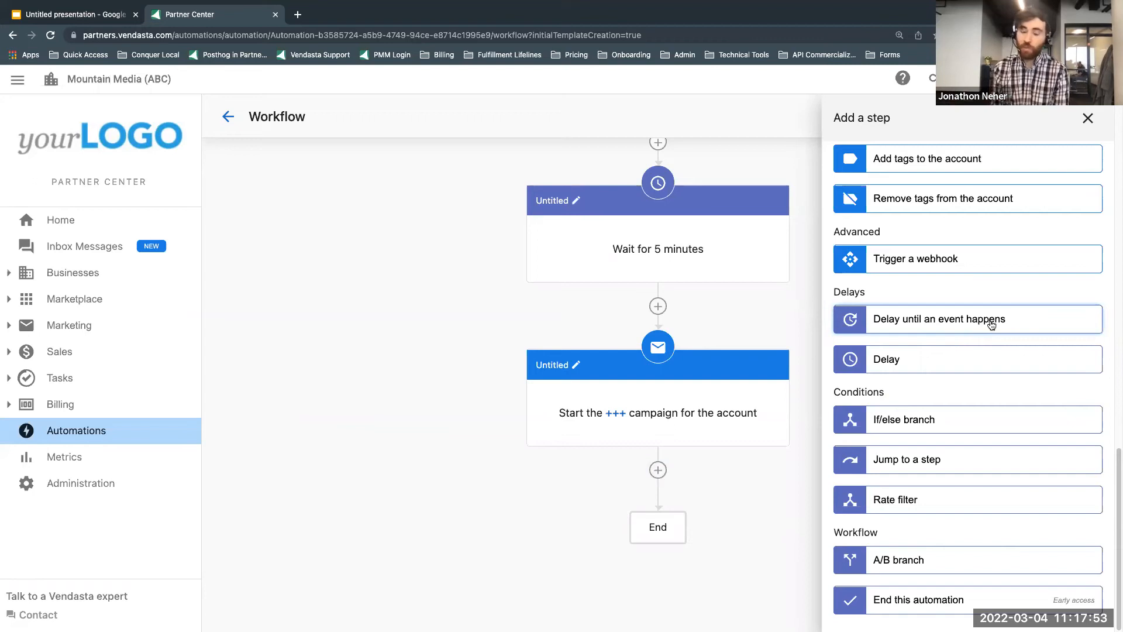
click(939, 326)
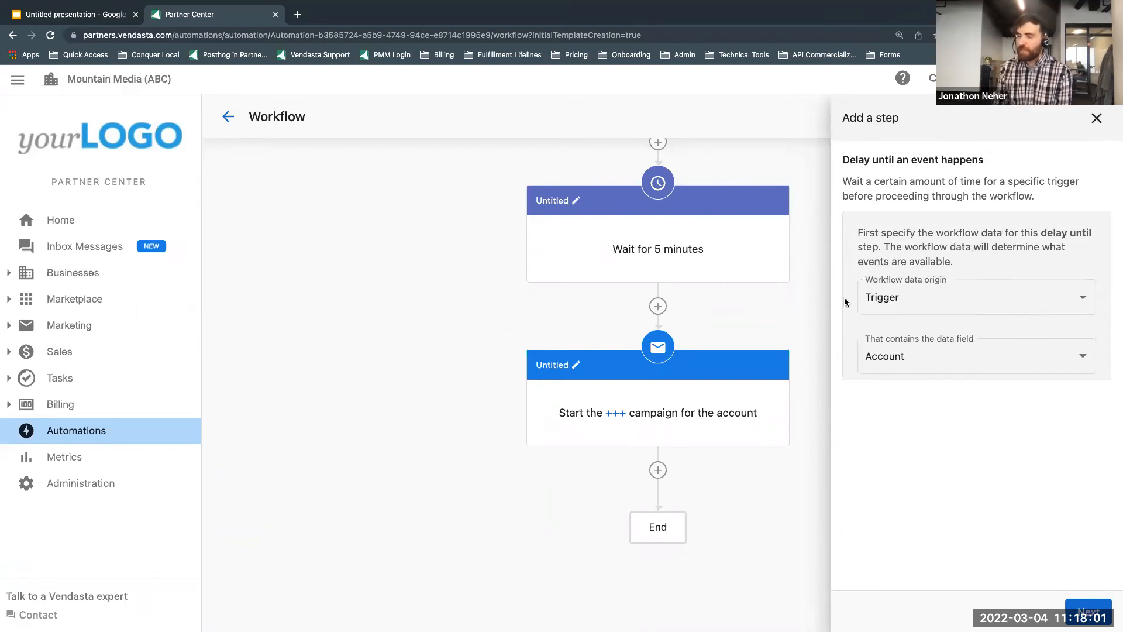
click(890, 303)
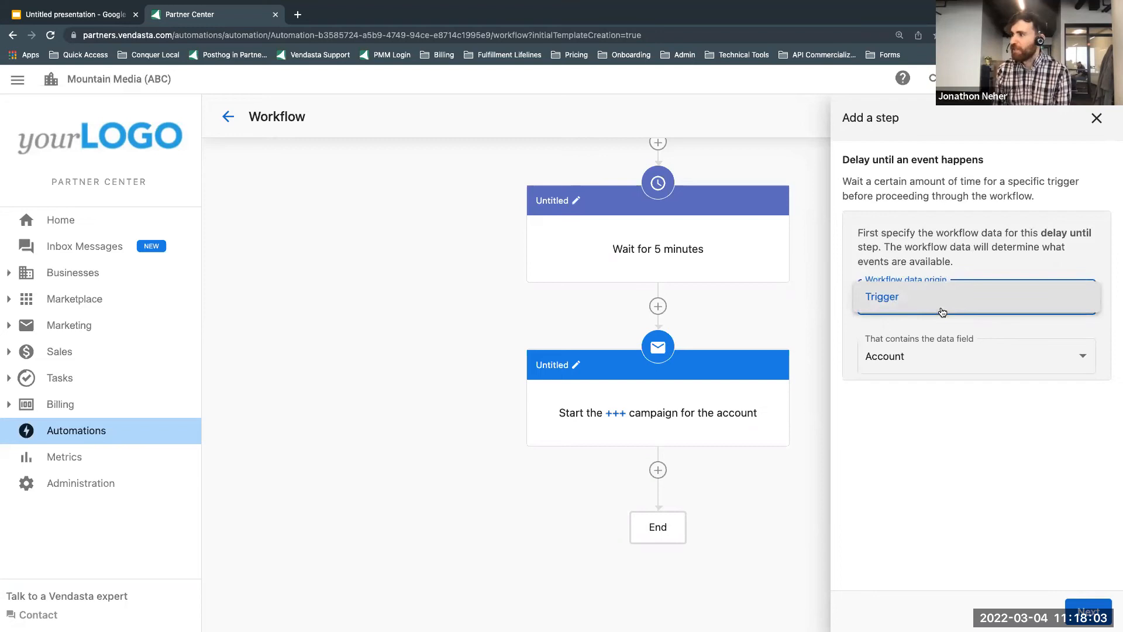
click(940, 305)
click(966, 361)
click(966, 361)
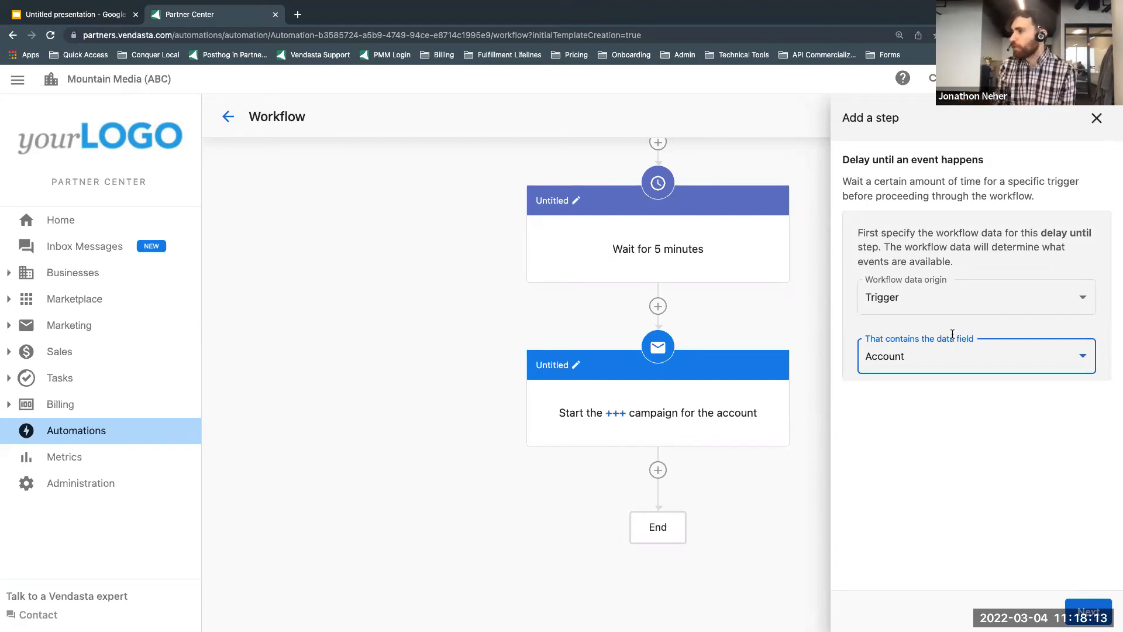
click(1064, 603)
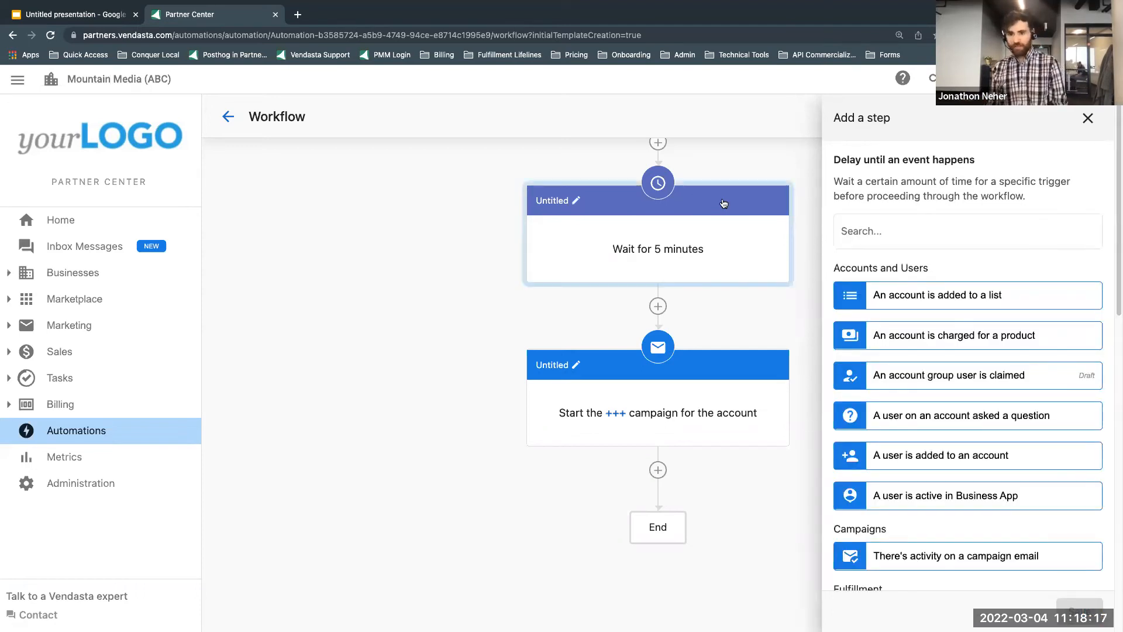
Step: Make the delay wait up to 21 days for an email in the "+++" campaign to be clicked, and save the step
scroll(987, 389, down, 2)
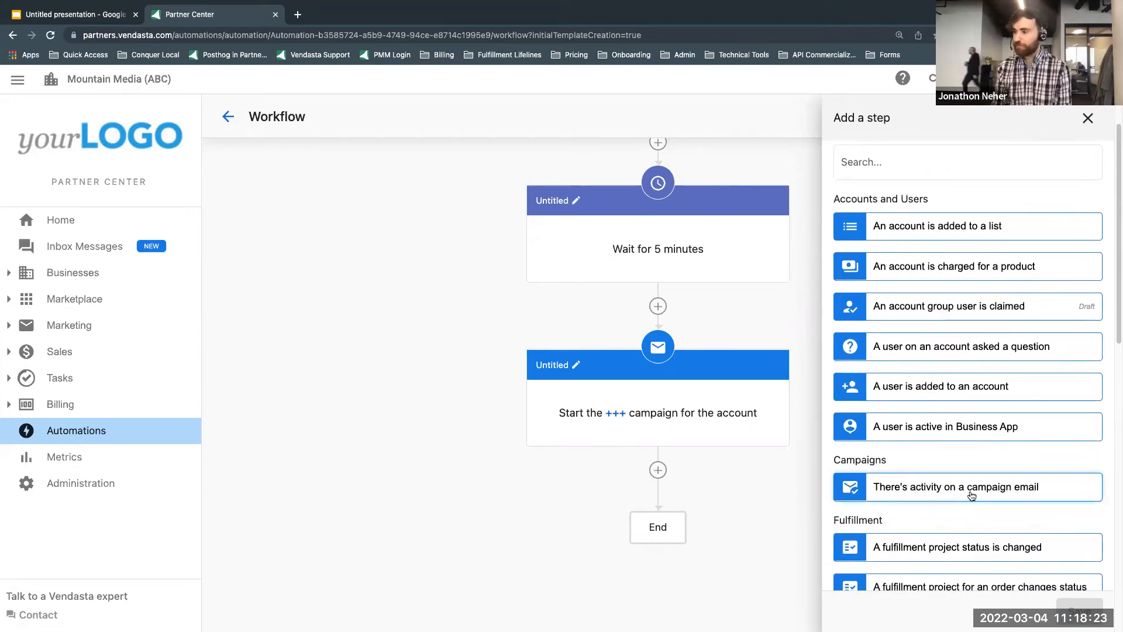
click(970, 498)
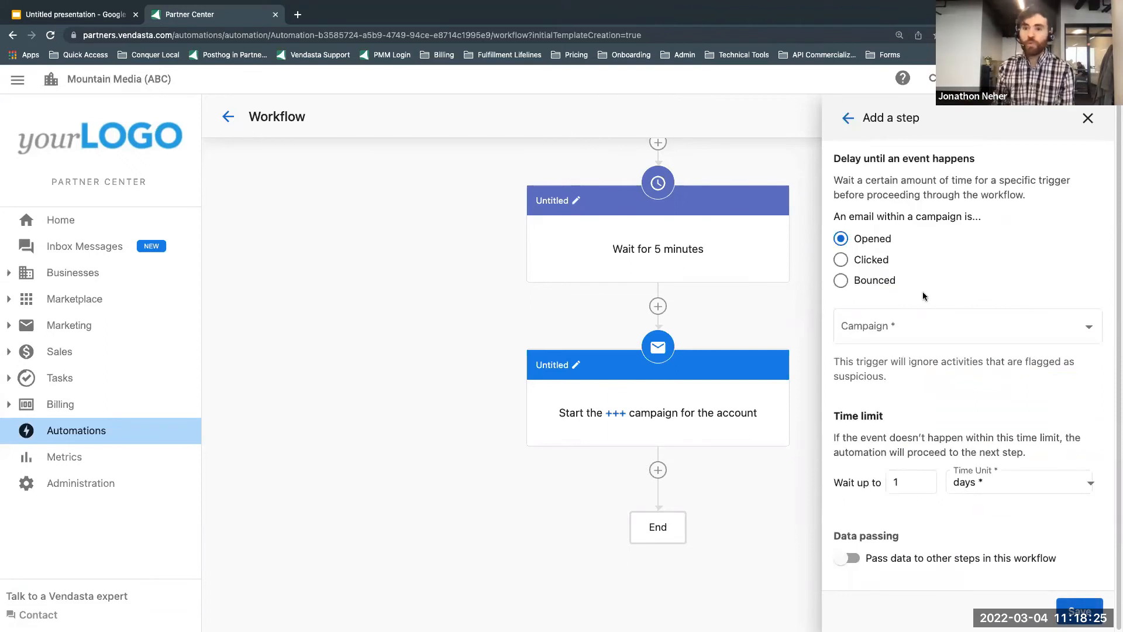
click(845, 266)
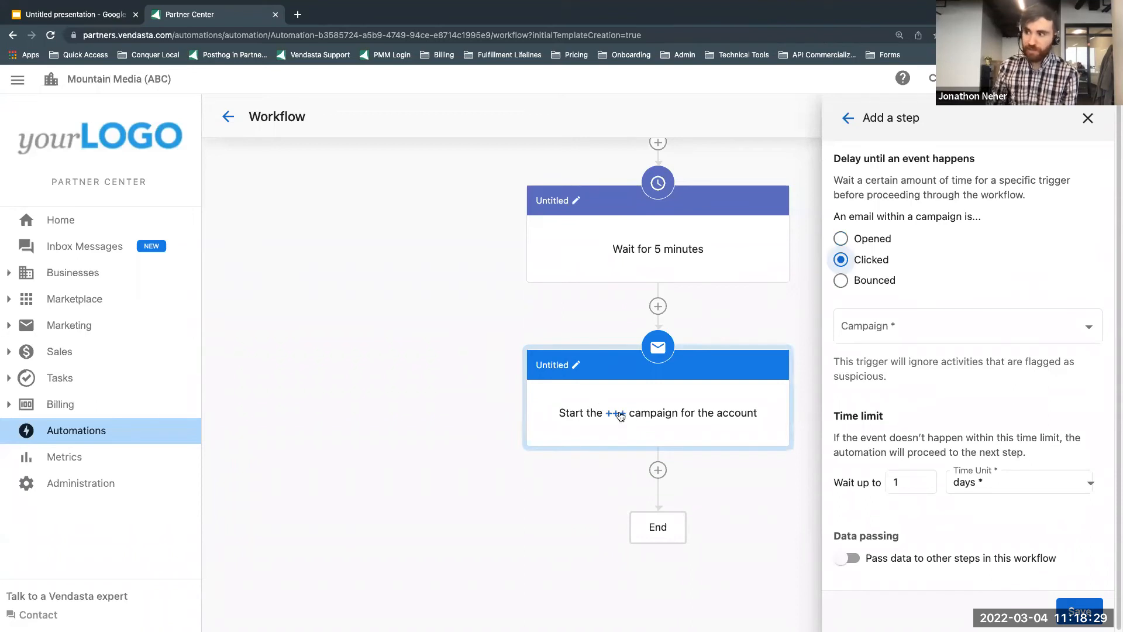
click(927, 331)
click(923, 381)
drag(905, 482, 845, 480)
text(21)
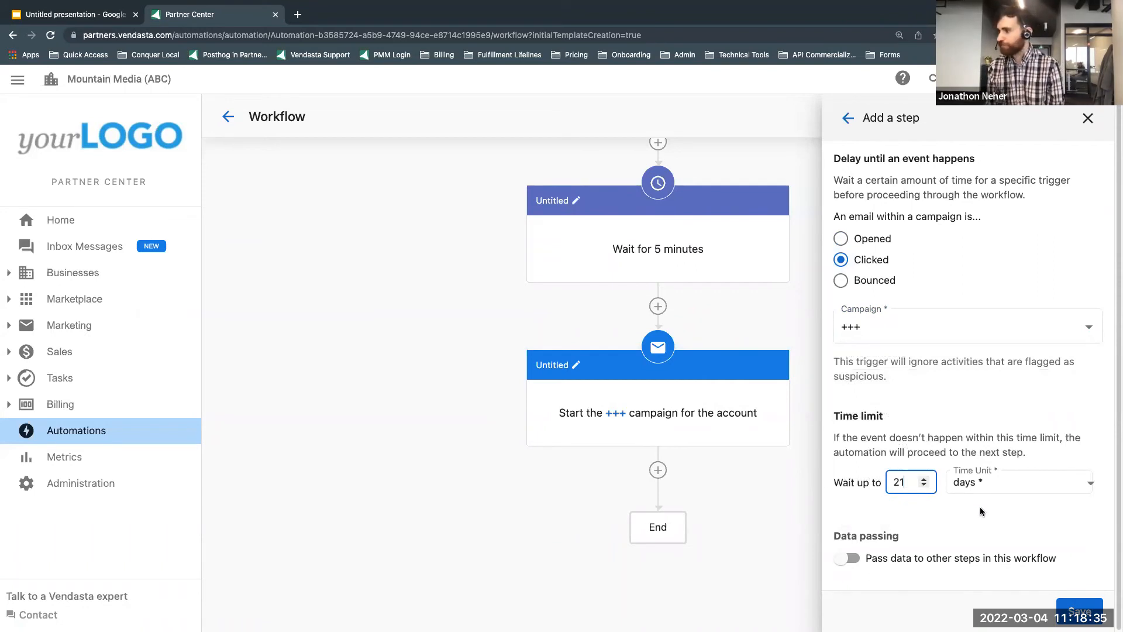
click(1079, 607)
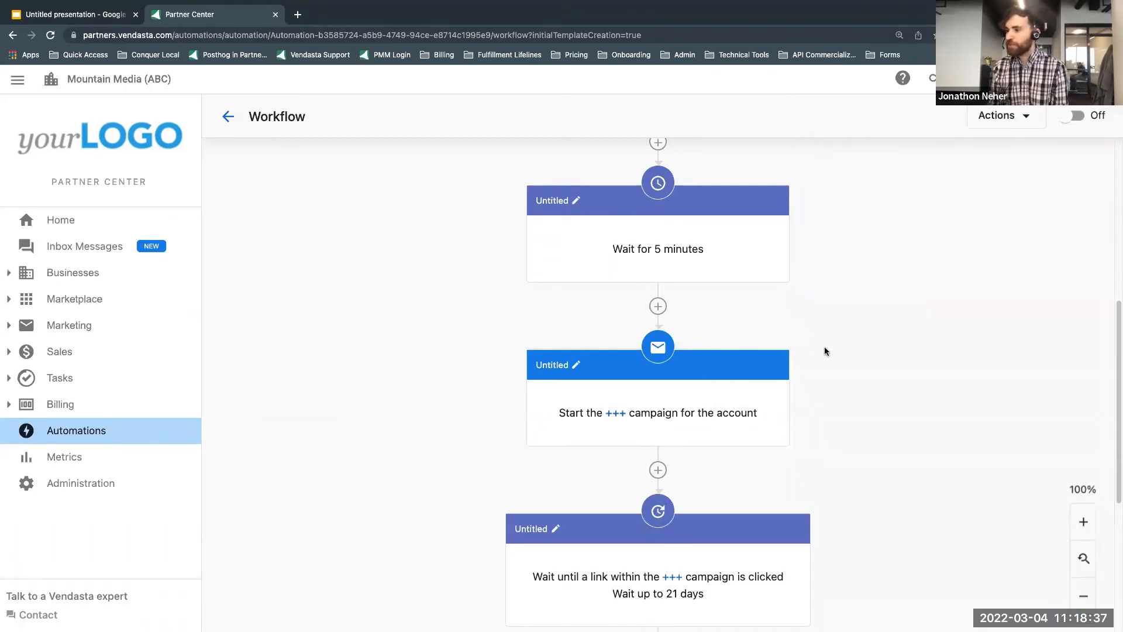
Step: Check the event-delay step's two branches against the Scenario #3 description in the presentation
scroll(825, 352, down, 3)
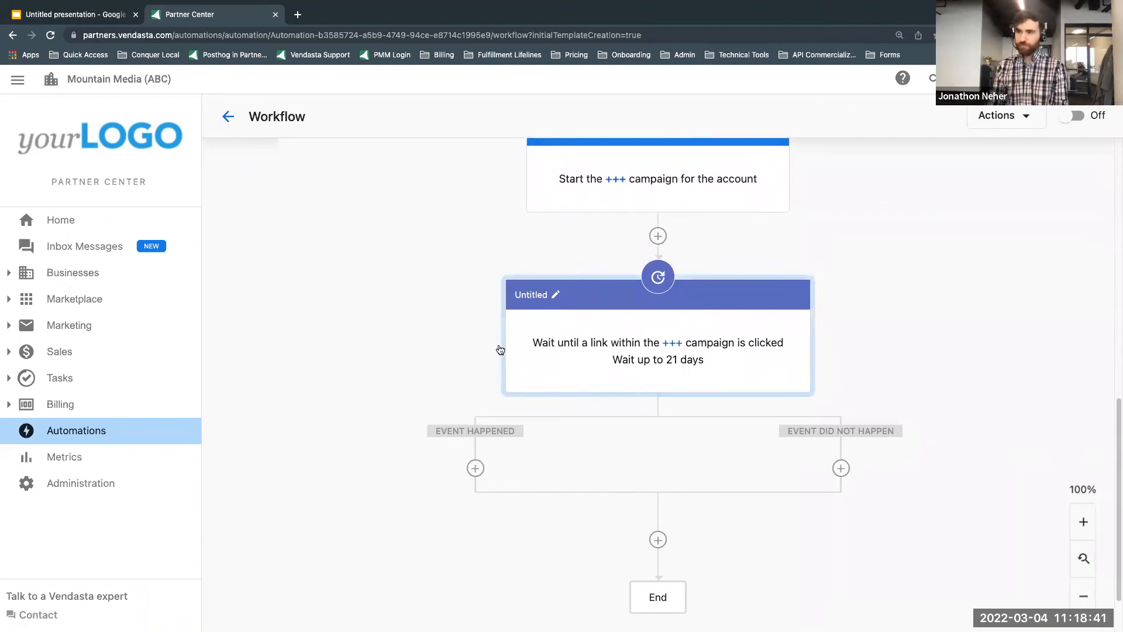
click(77, 17)
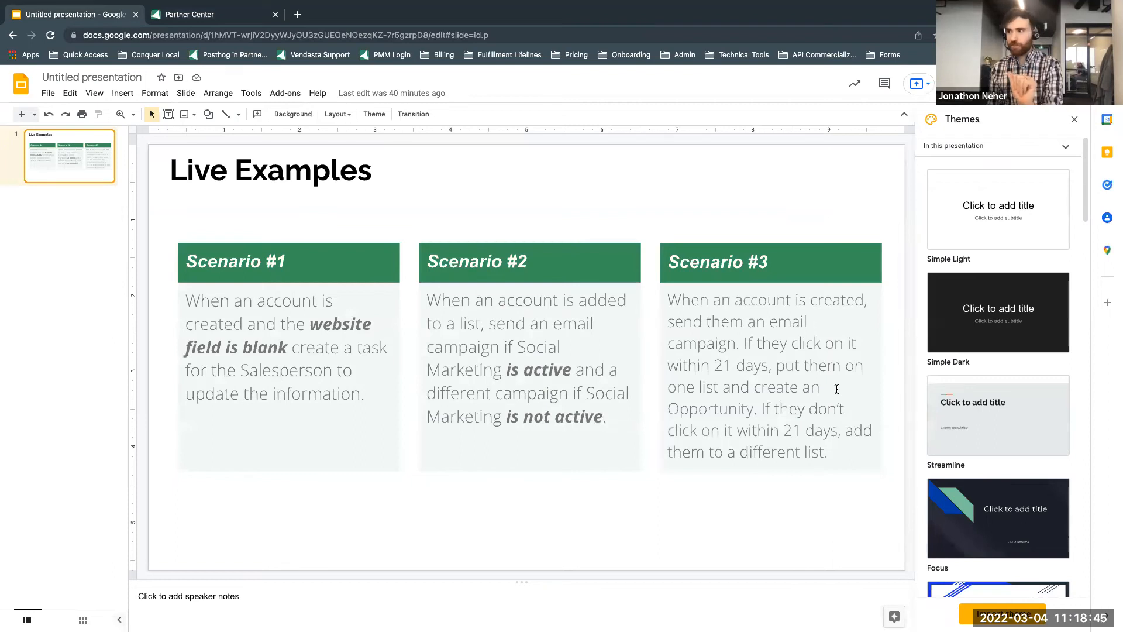
Step: Compare the workflow's trigger, delay and campaign steps in Partner Center with the Scenario #3 description in the presentation
click(247, 14)
scroll(671, 240, up, 7)
scroll(719, 550, down, 3)
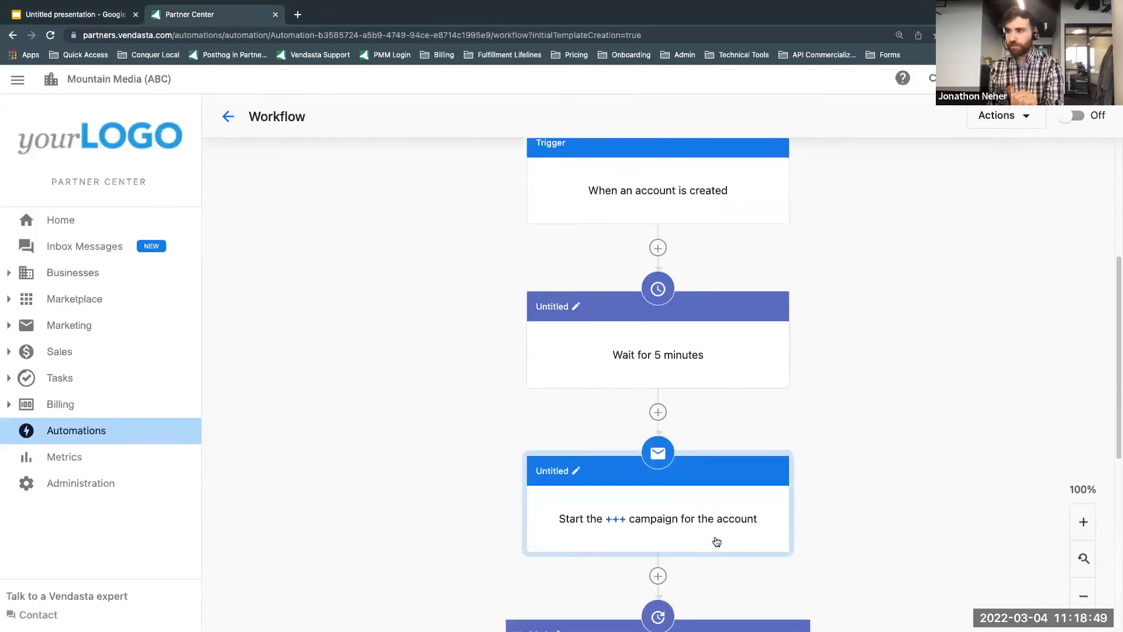
click(81, 16)
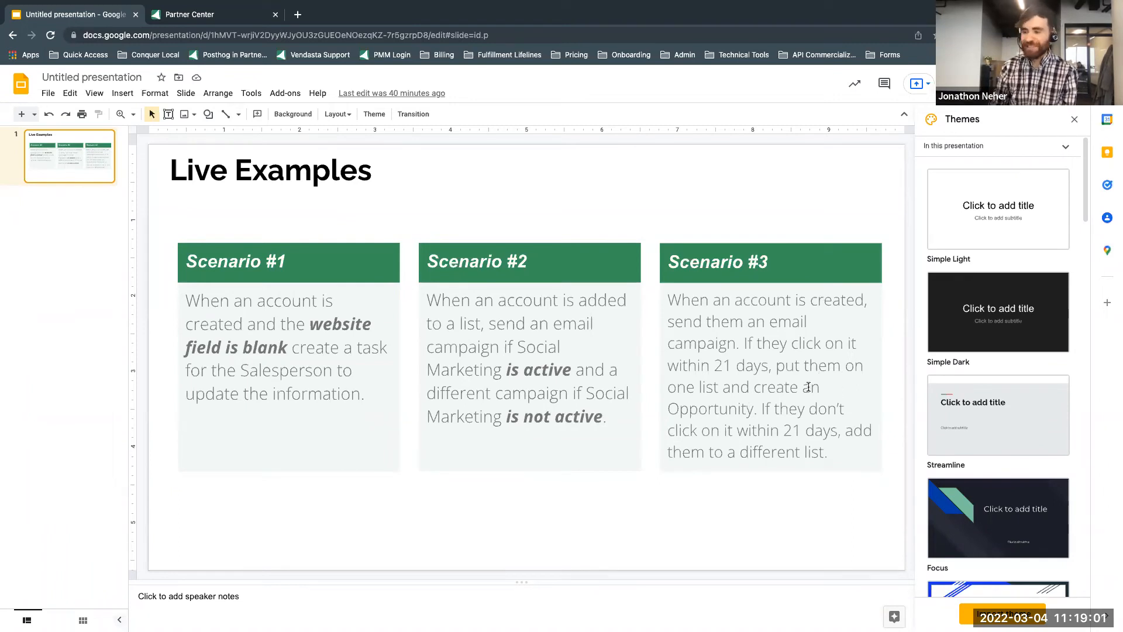
Step: Back in Partner Center, add an "Add the account to a list" step with the Clean list to the "Event happened" branch and save it
click(220, 20)
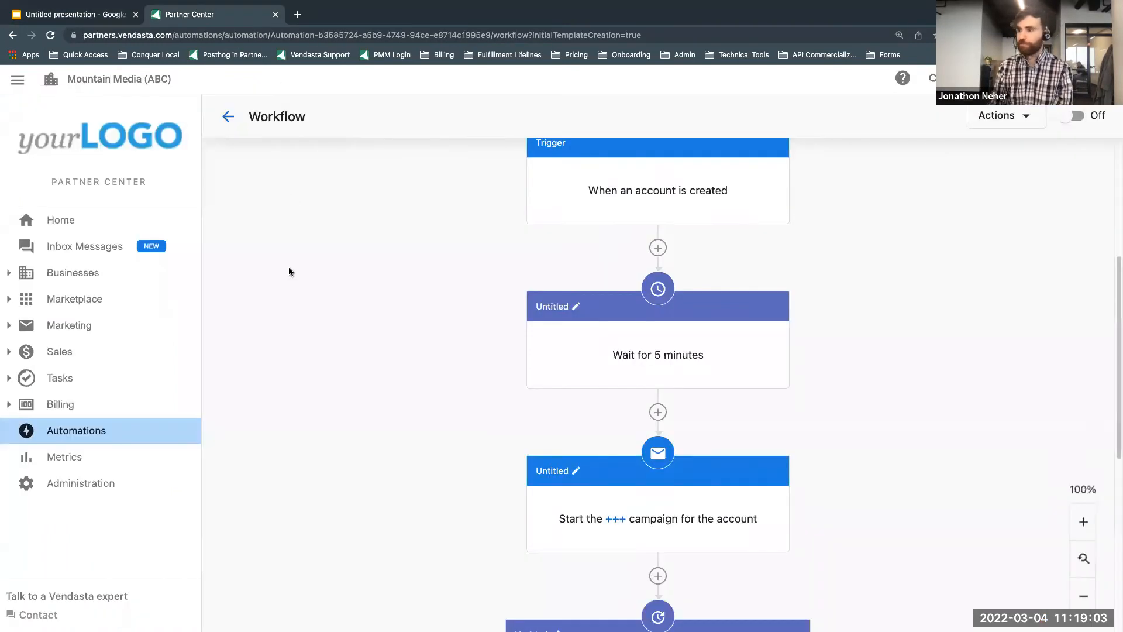
scroll(321, 342, down, 2)
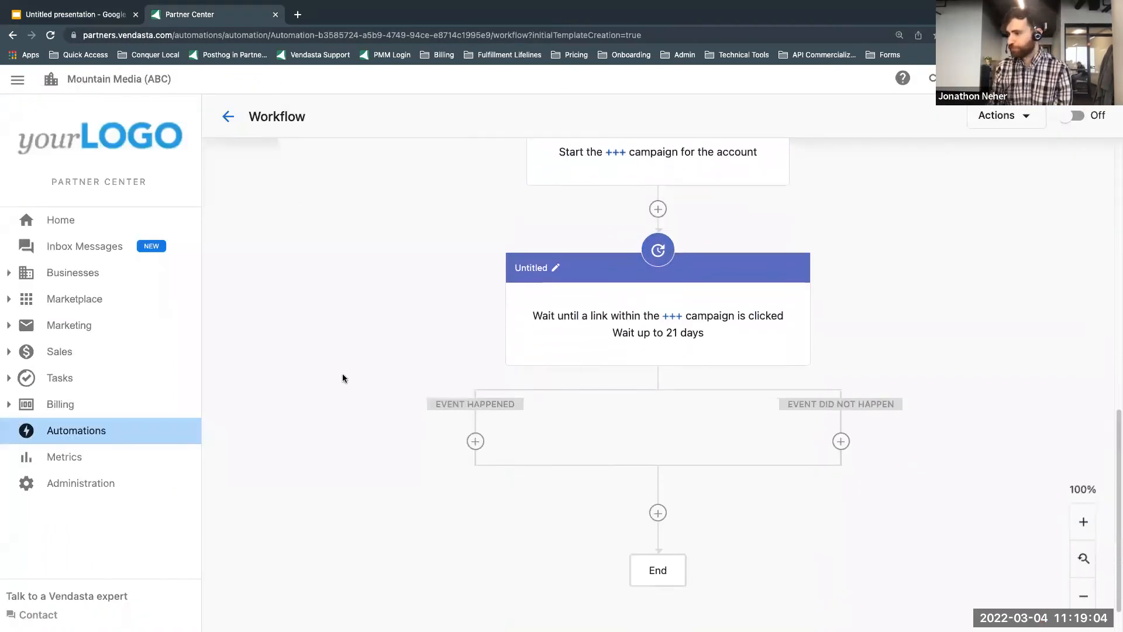
click(474, 441)
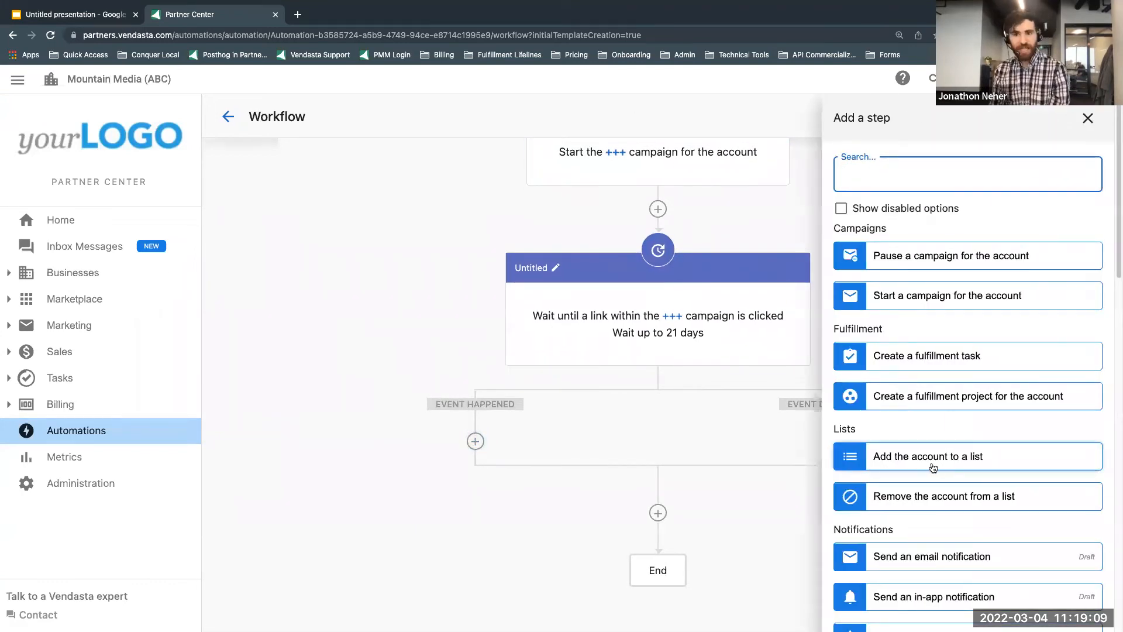
click(907, 462)
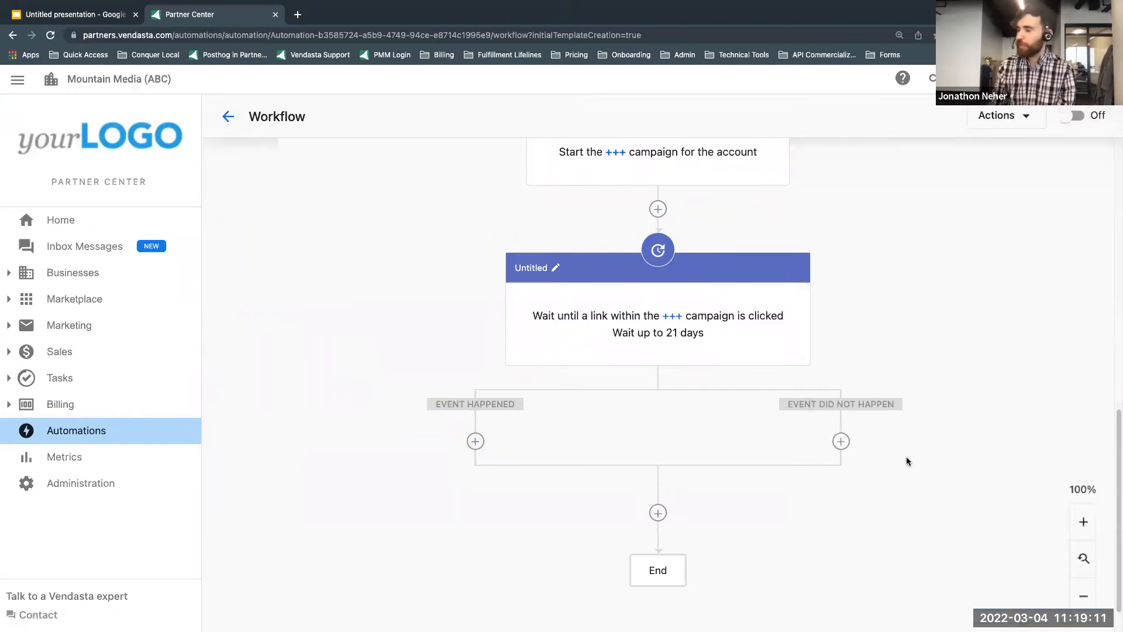
click(999, 199)
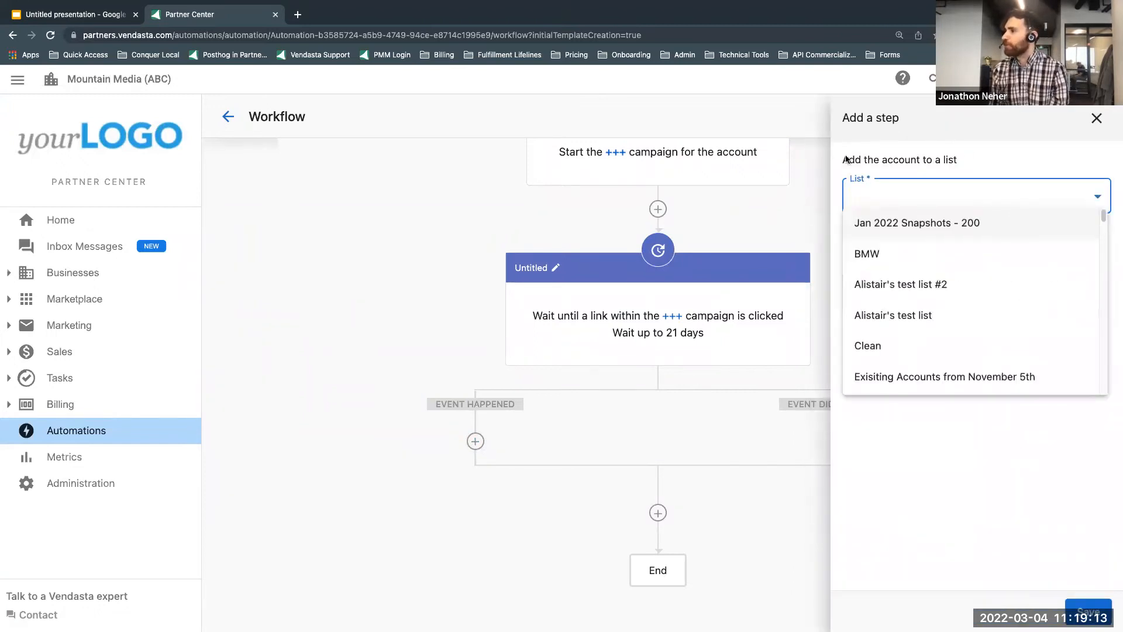
click(968, 347)
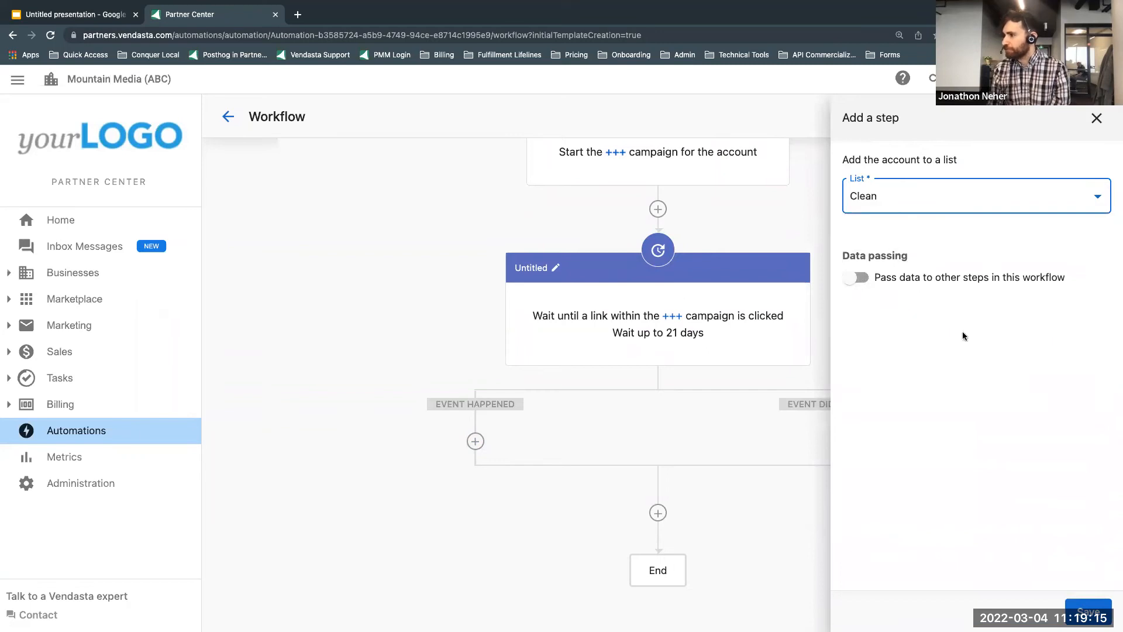
click(1074, 610)
scroll(764, 378, down, 2)
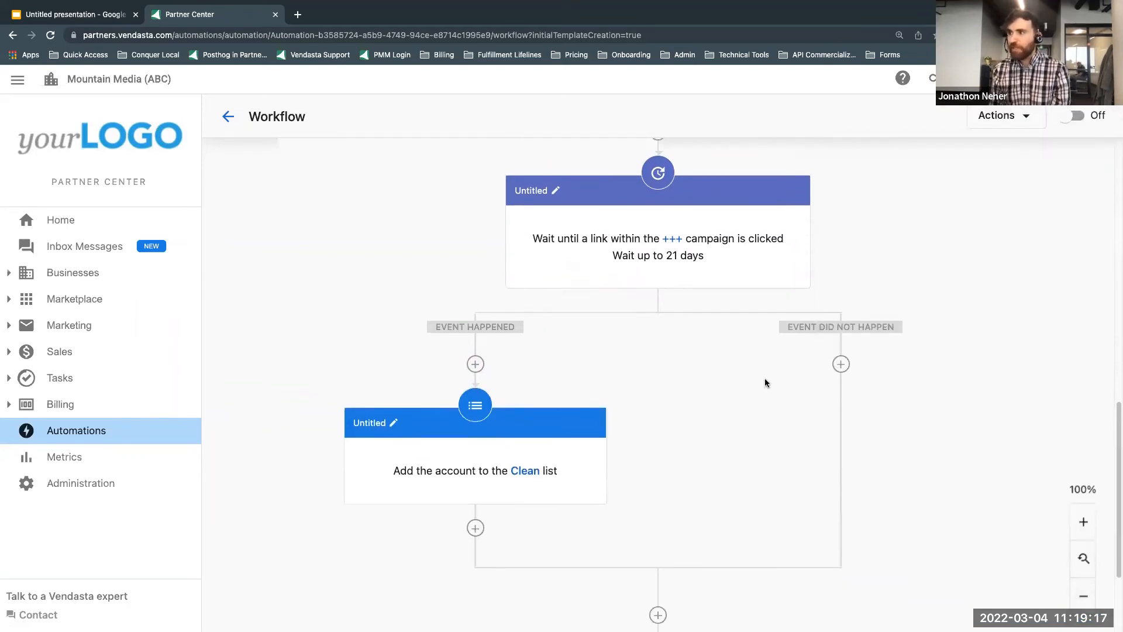
Step: Search the available steps for "opp" and add a "Create a sales opportunity" step after the Clean list step
scroll(648, 259, up, 2)
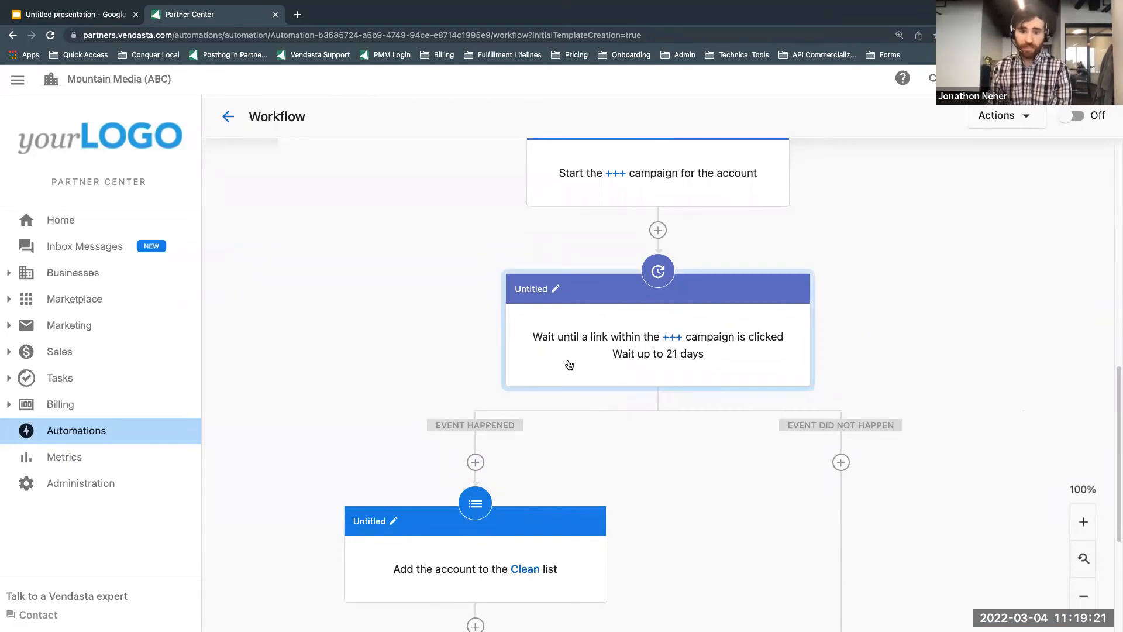
scroll(570, 366, down, 1)
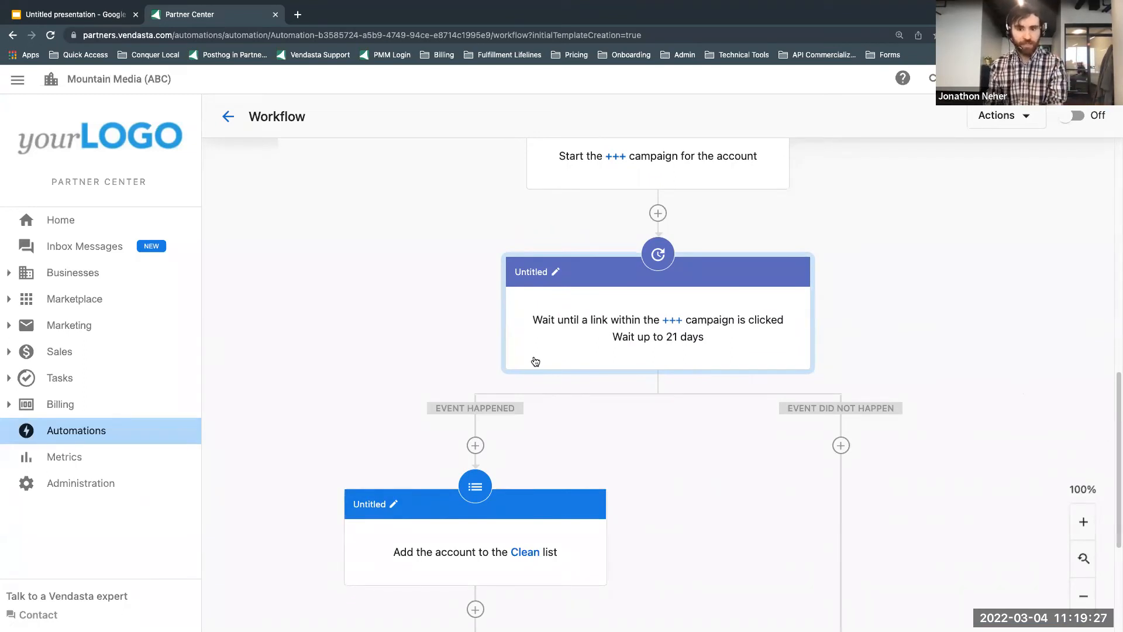
scroll(468, 321, down, 5)
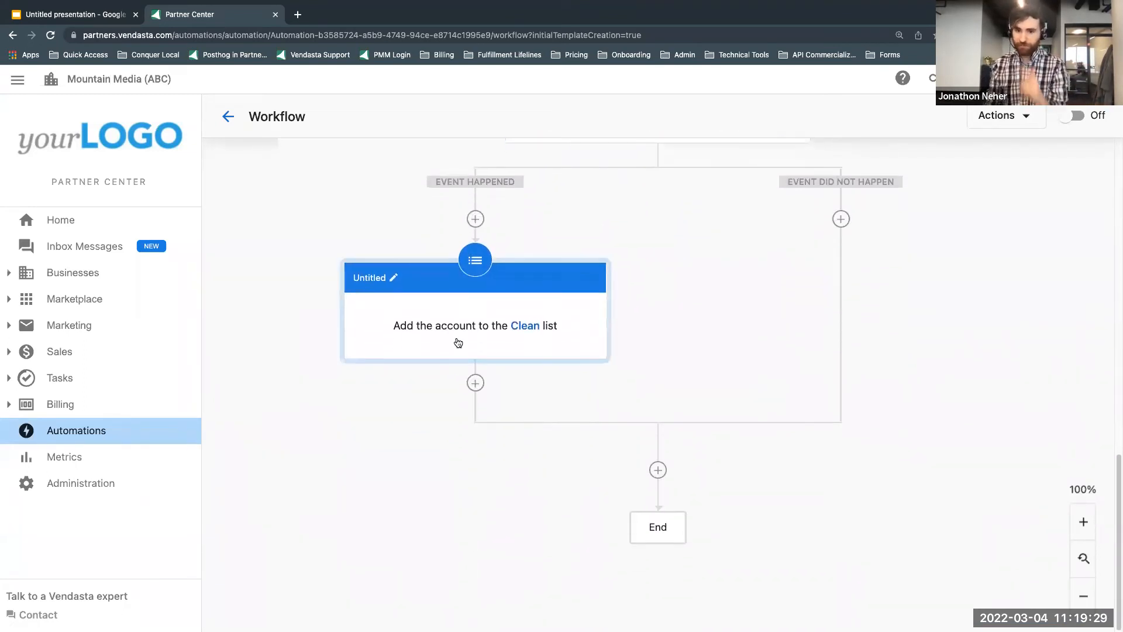
click(475, 383)
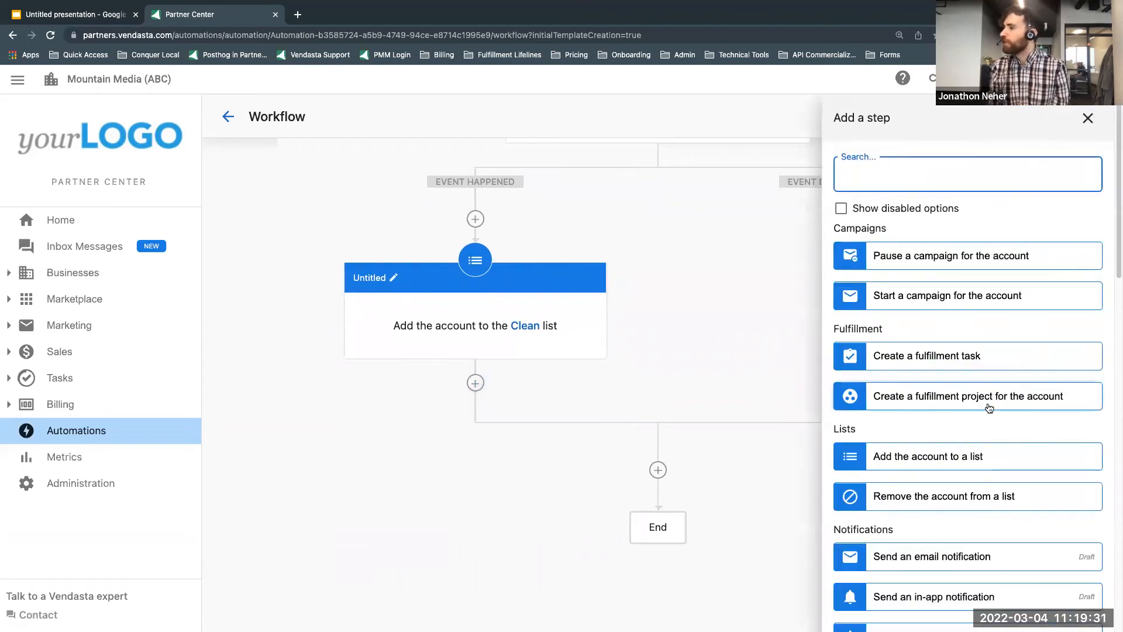
scroll(969, 372, down, 7)
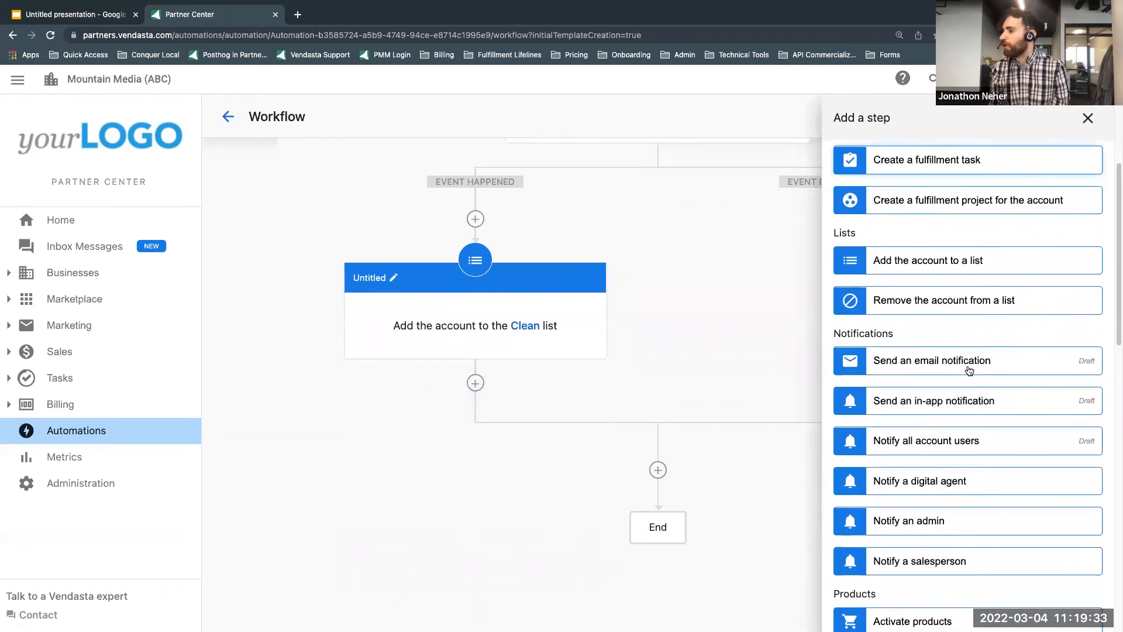
scroll(969, 372, down, 8)
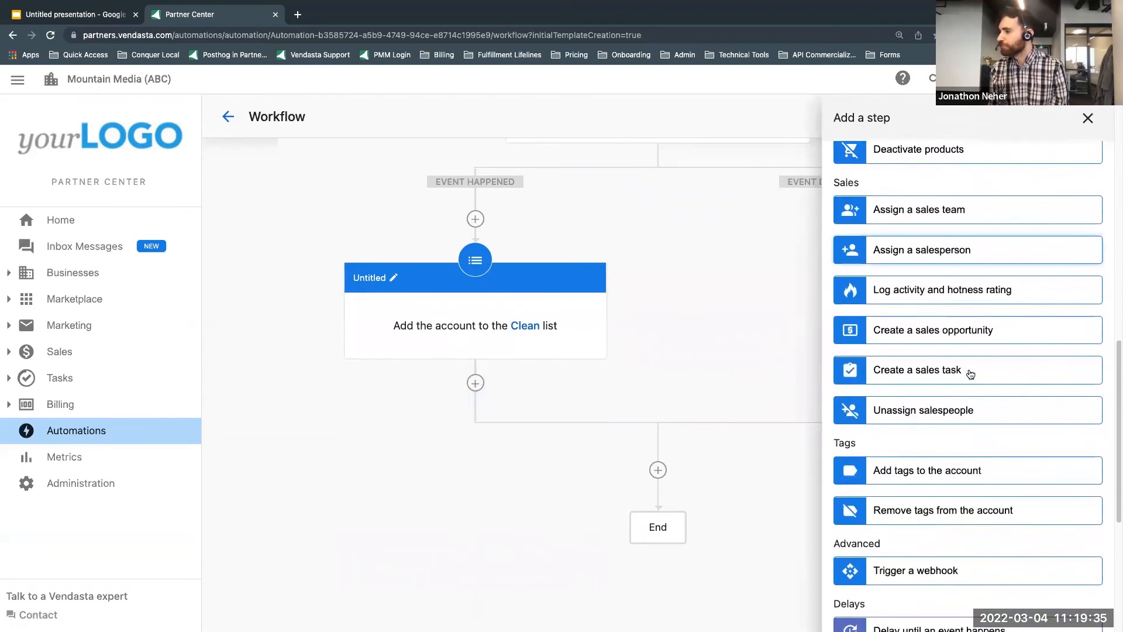
scroll(970, 372, up, 4)
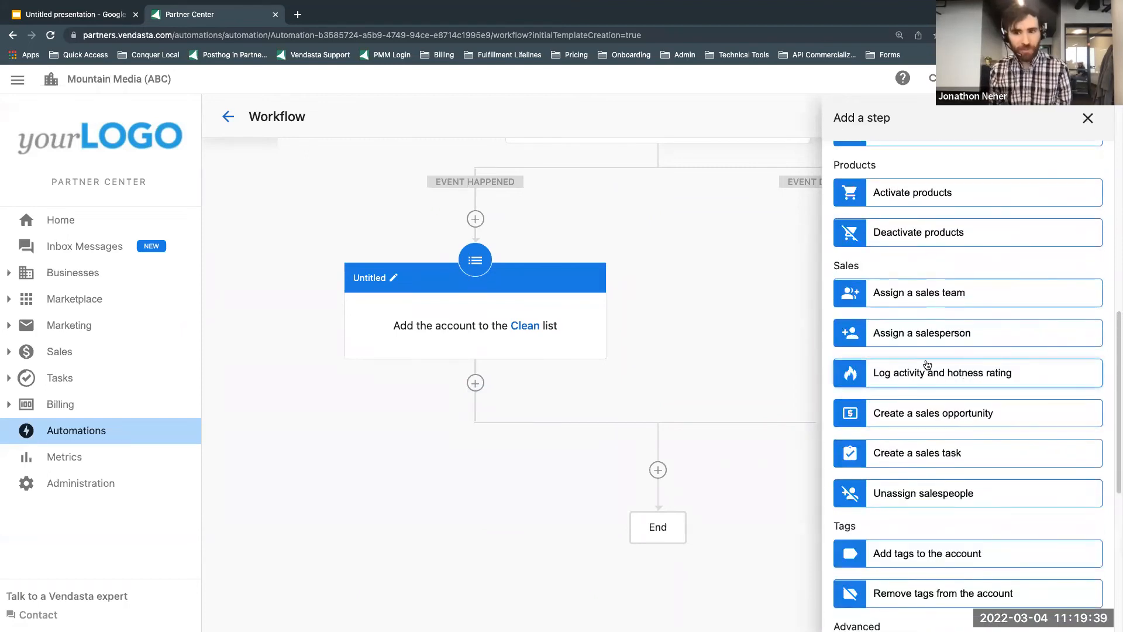
scroll(927, 364, up, 5)
click(901, 179)
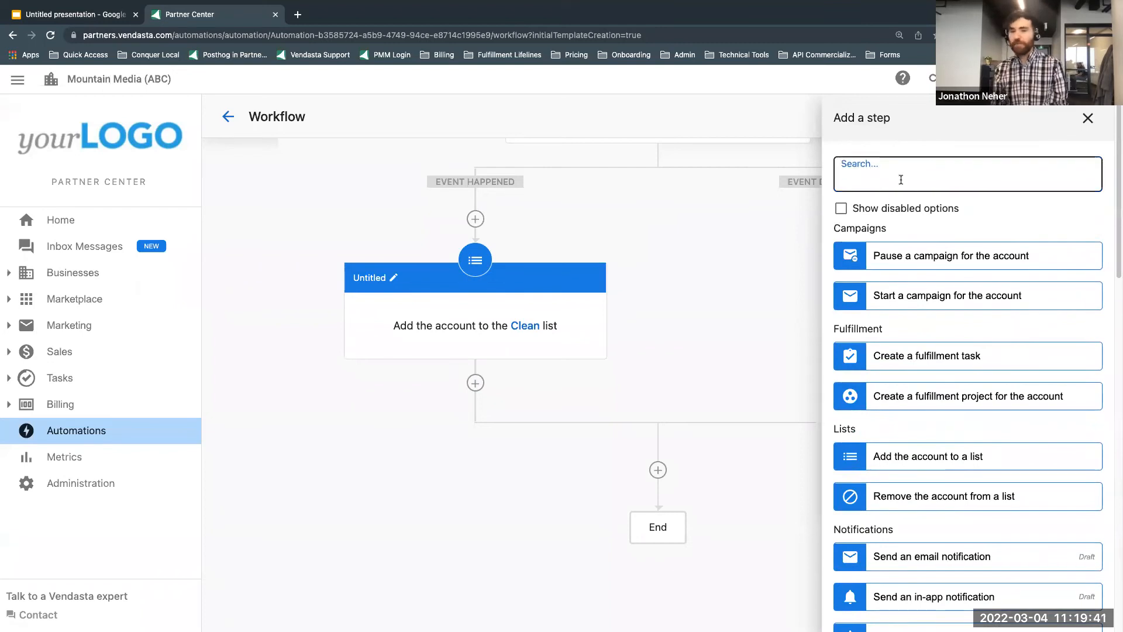
text(opp)
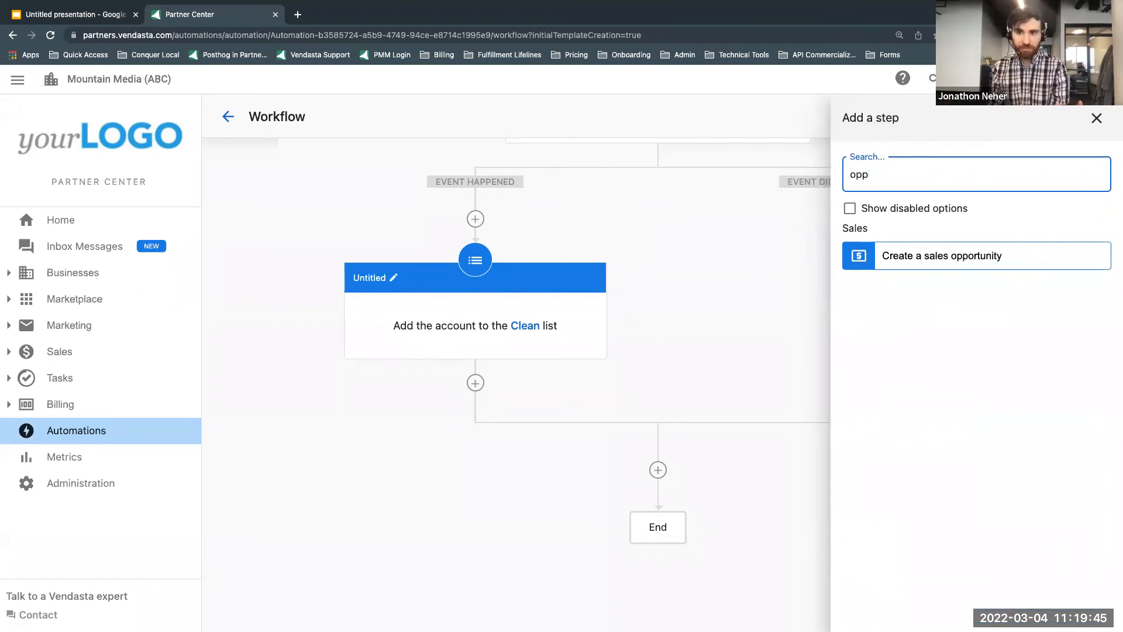
click(961, 257)
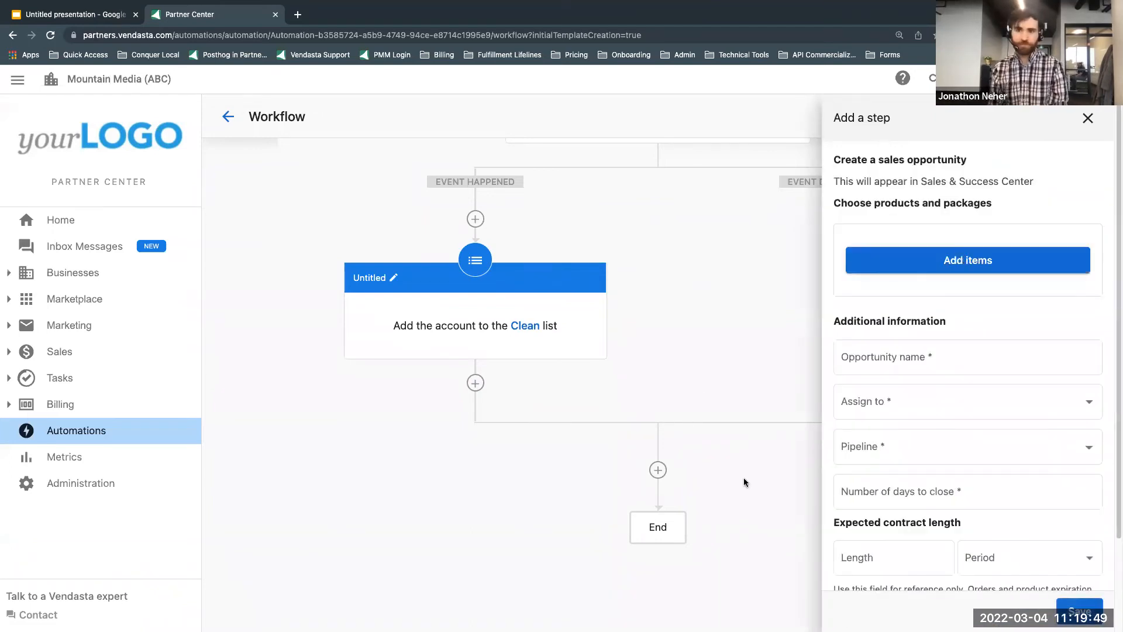
Step: Add the Website Consultation package to the opportunity and set its price to $100
click(965, 271)
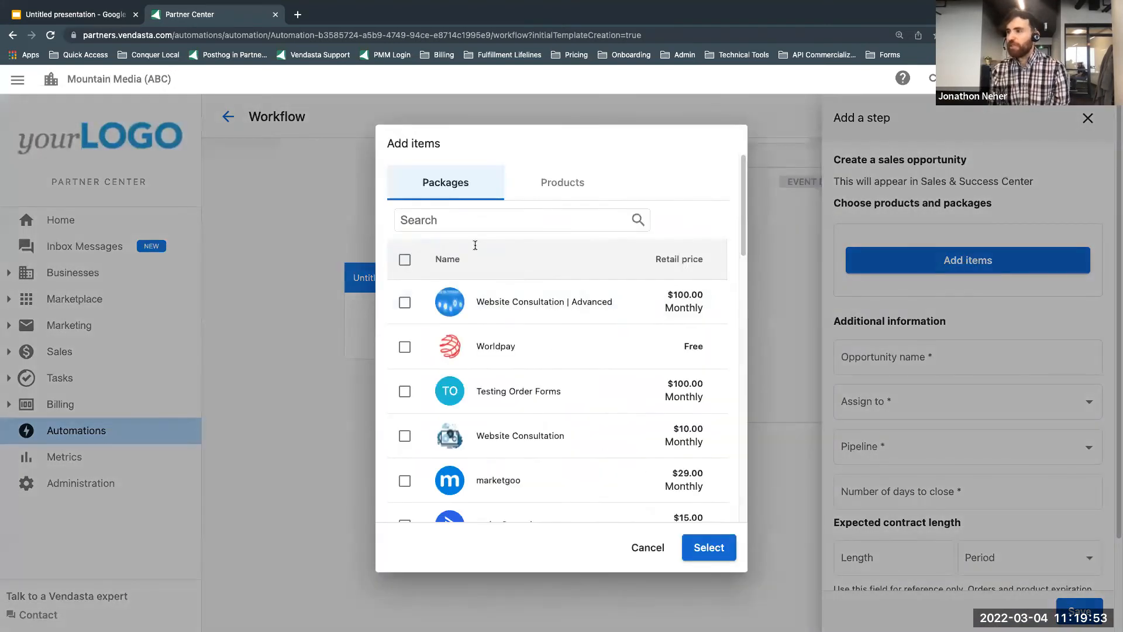
click(406, 438)
click(717, 548)
click(932, 316)
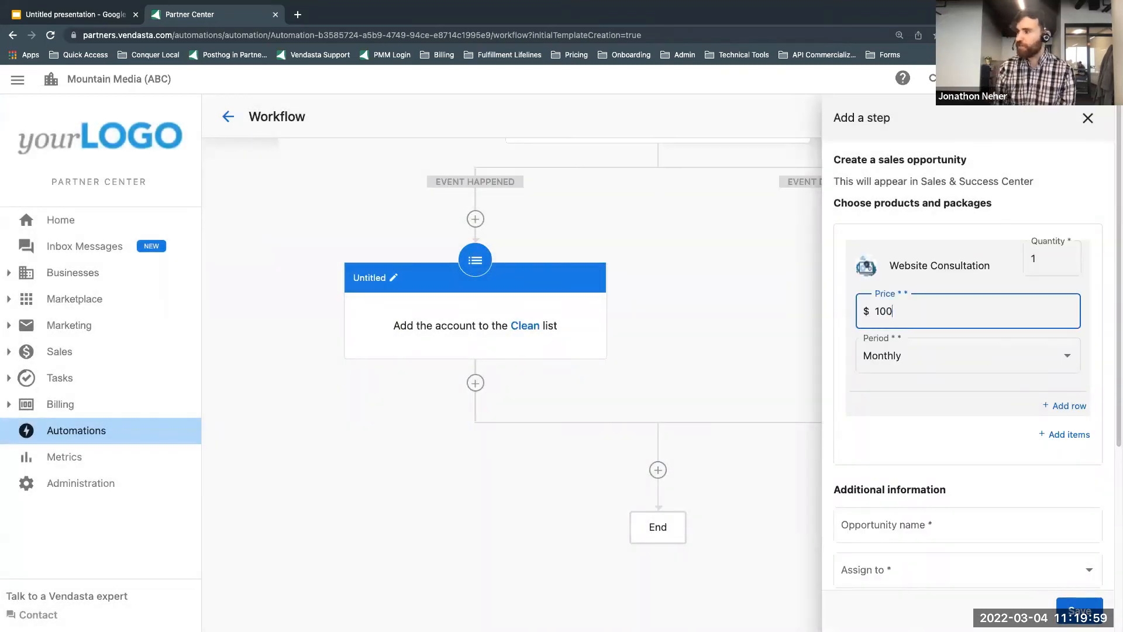
Step: Name the opportunity "Consultation", assign it to the assigned salesperson, and choose the Default pipeline with the Contact stage
scroll(924, 421, down, 2)
click(898, 471)
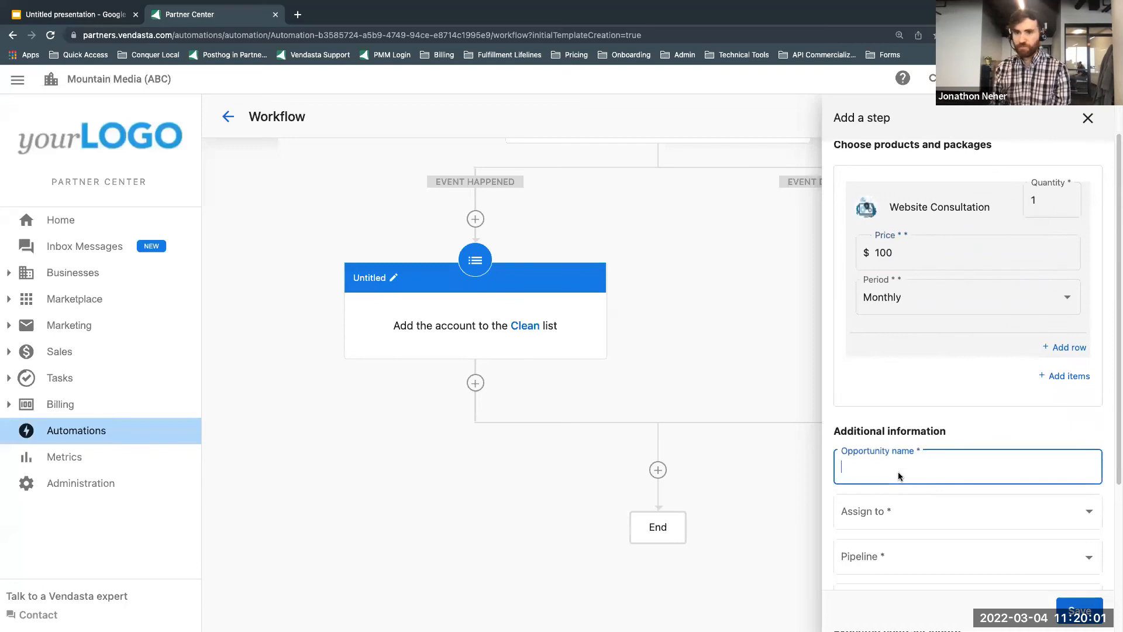
text(Consultation)
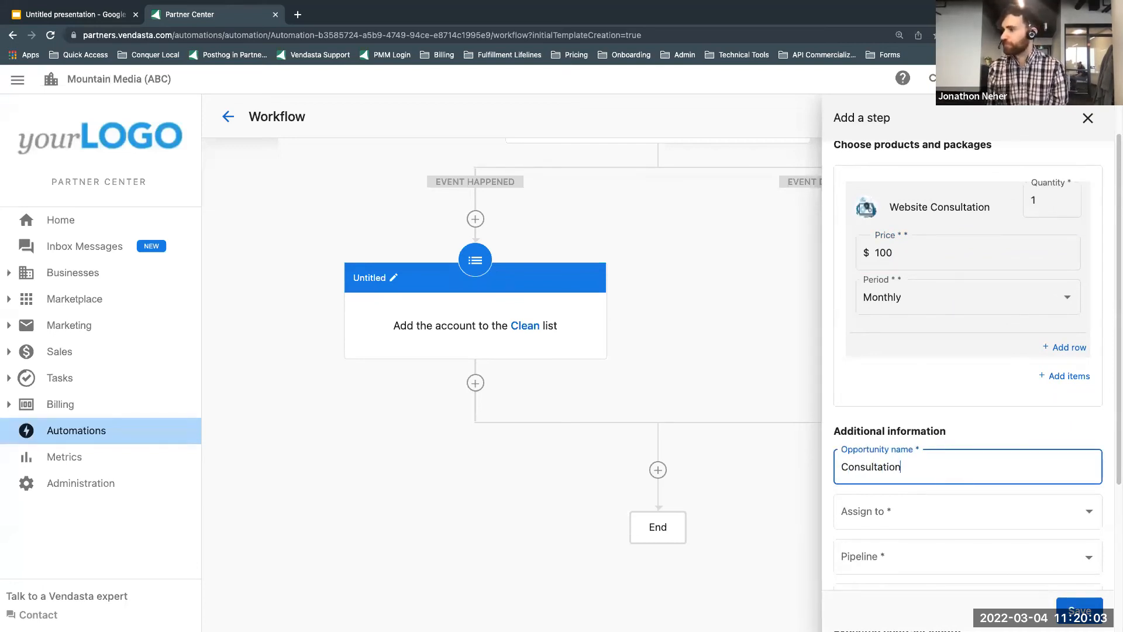
click(916, 502)
click(889, 359)
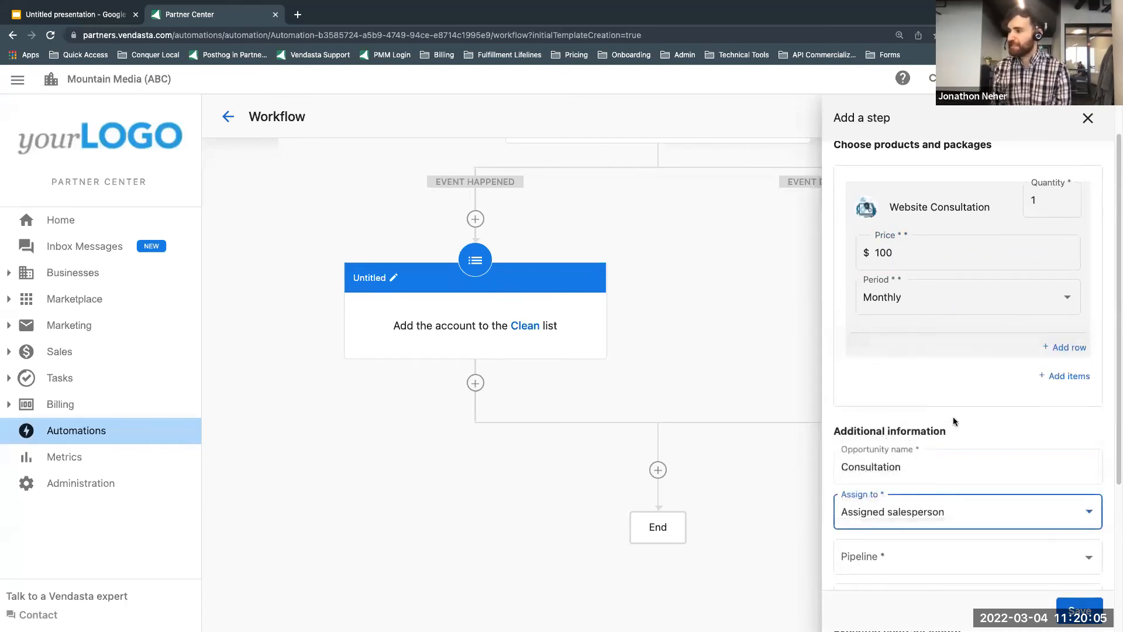
scroll(950, 415, down, 2)
click(905, 434)
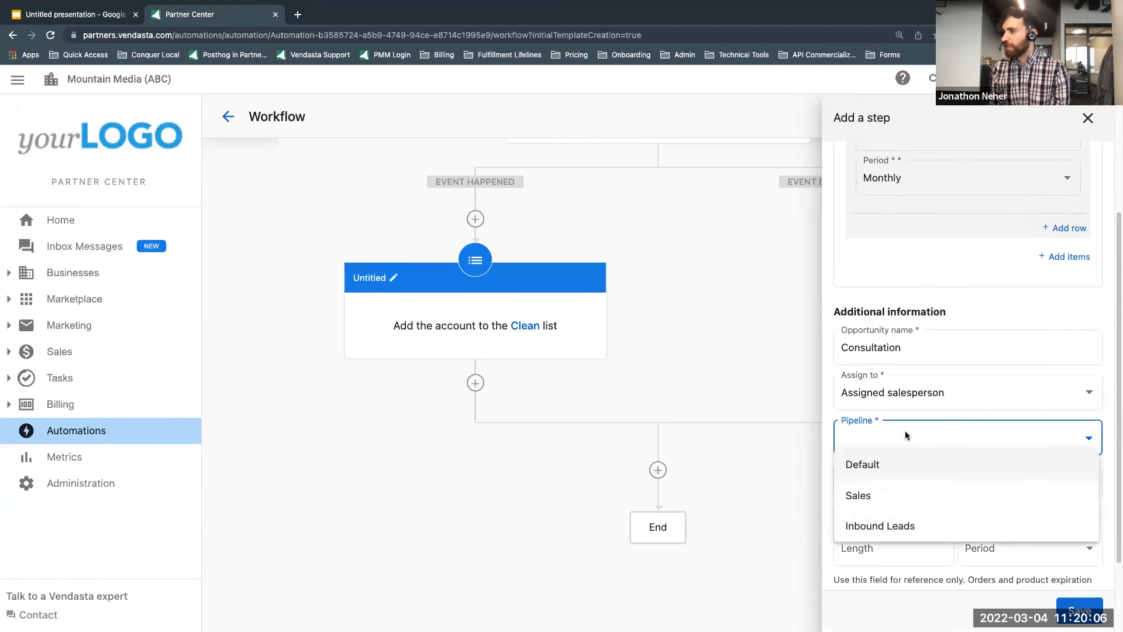
click(885, 466)
scroll(895, 433, down, 3)
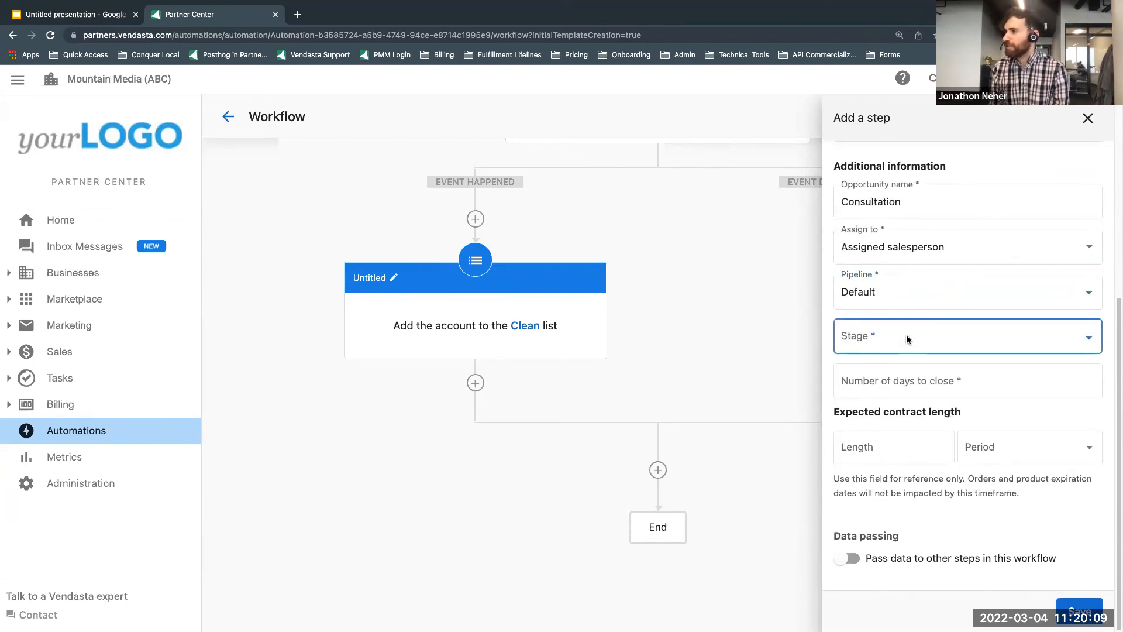
click(907, 336)
click(904, 395)
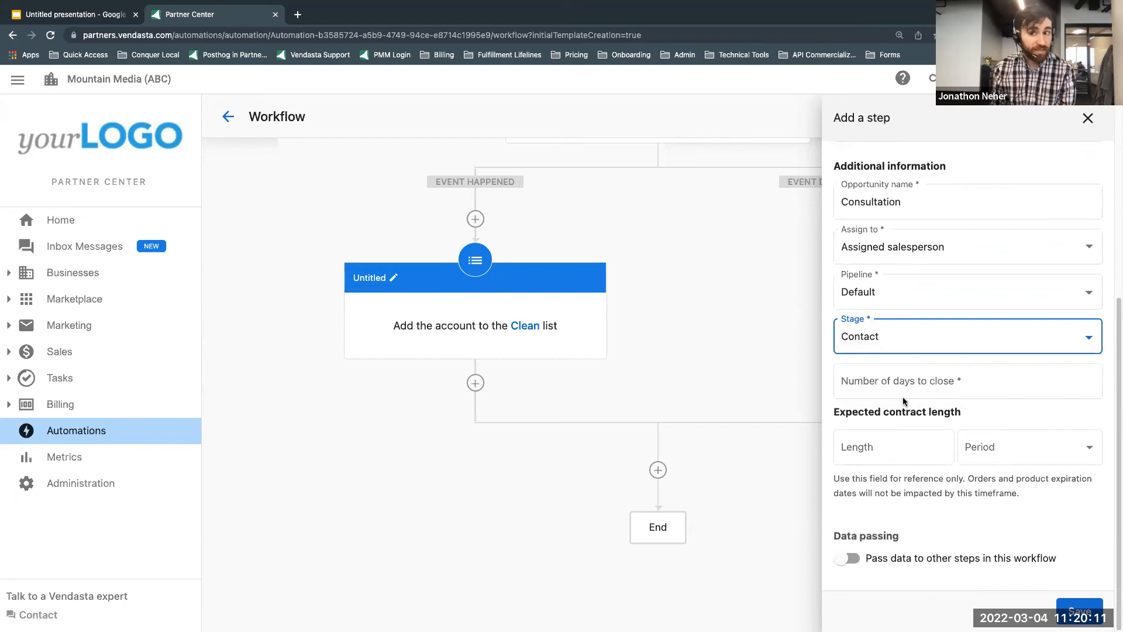
Step: Set the expected contract length to 1 year and the number of days to close to 60, and save the opportunity step
click(892, 446)
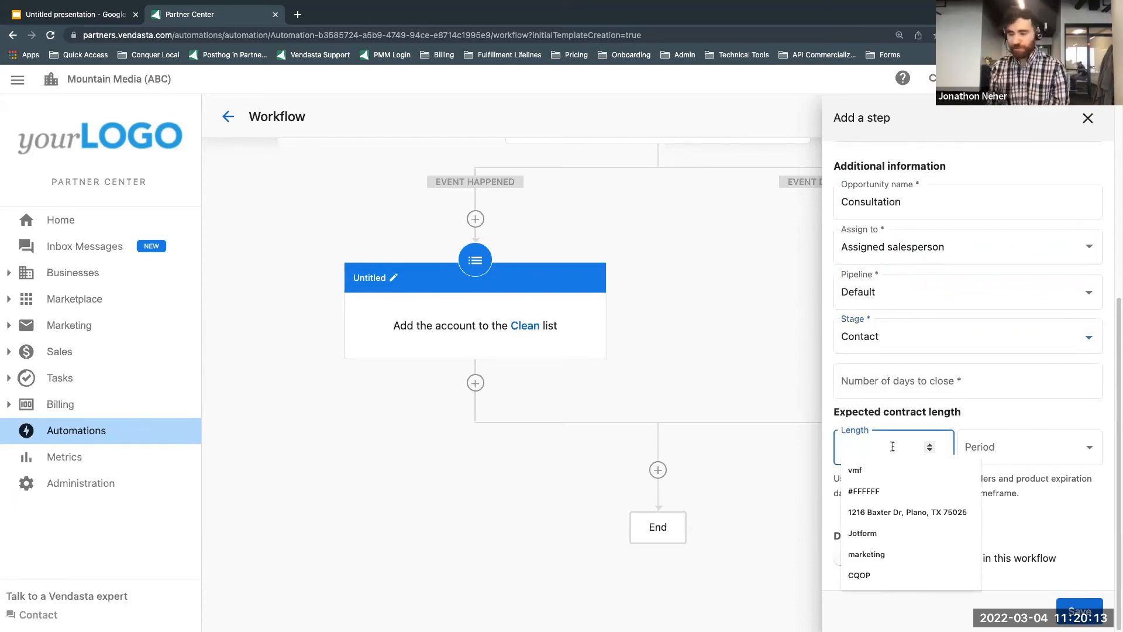
text(1)
click(1035, 446)
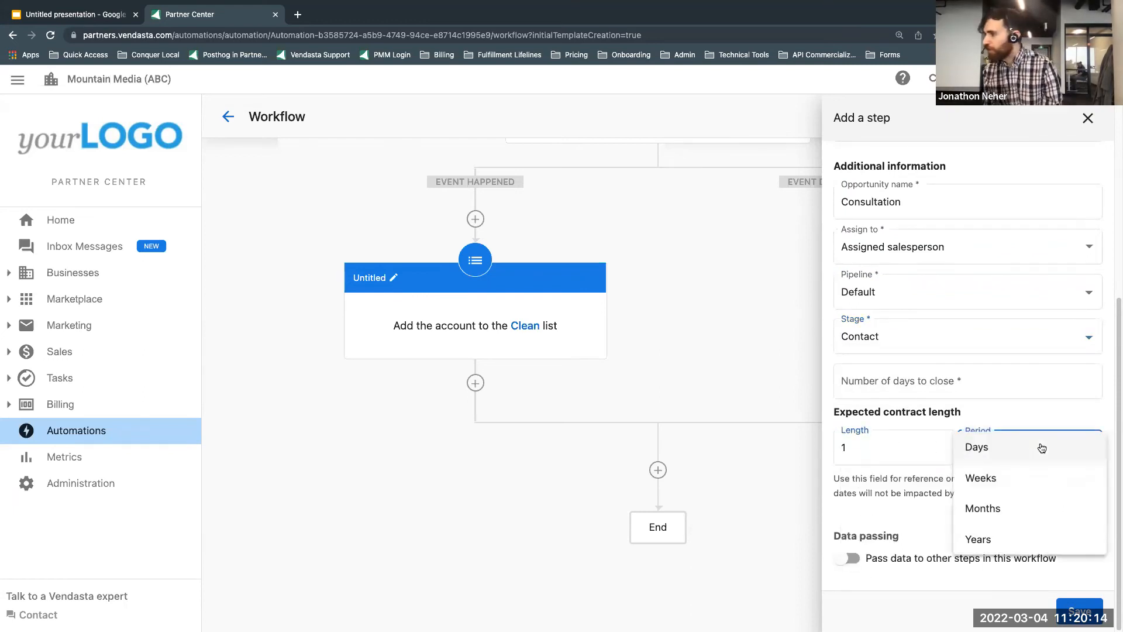
click(1012, 537)
click(948, 390)
text(60)
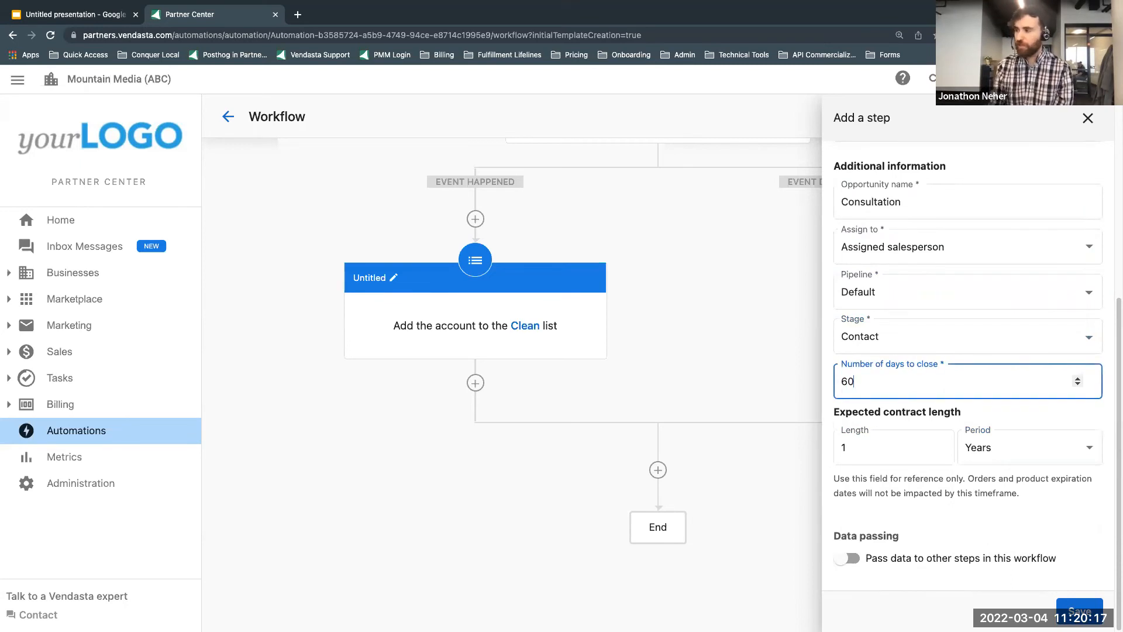
click(1080, 610)
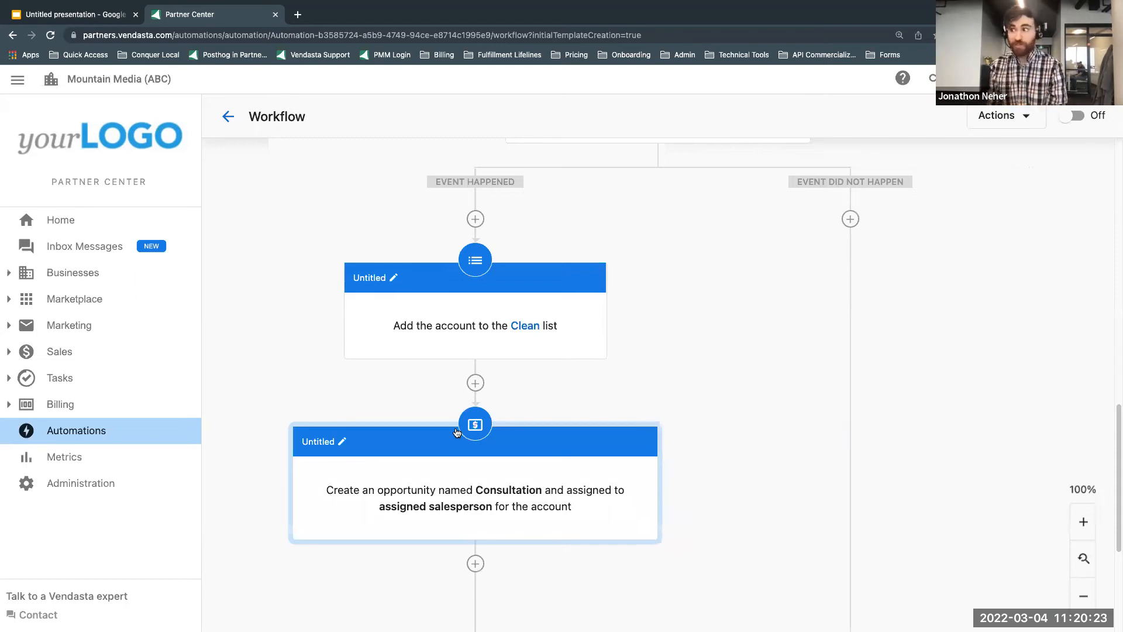
Step: Add a step to the "Event did not happen" branch that puts the account on the BMW list
scroll(494, 337, up, 15)
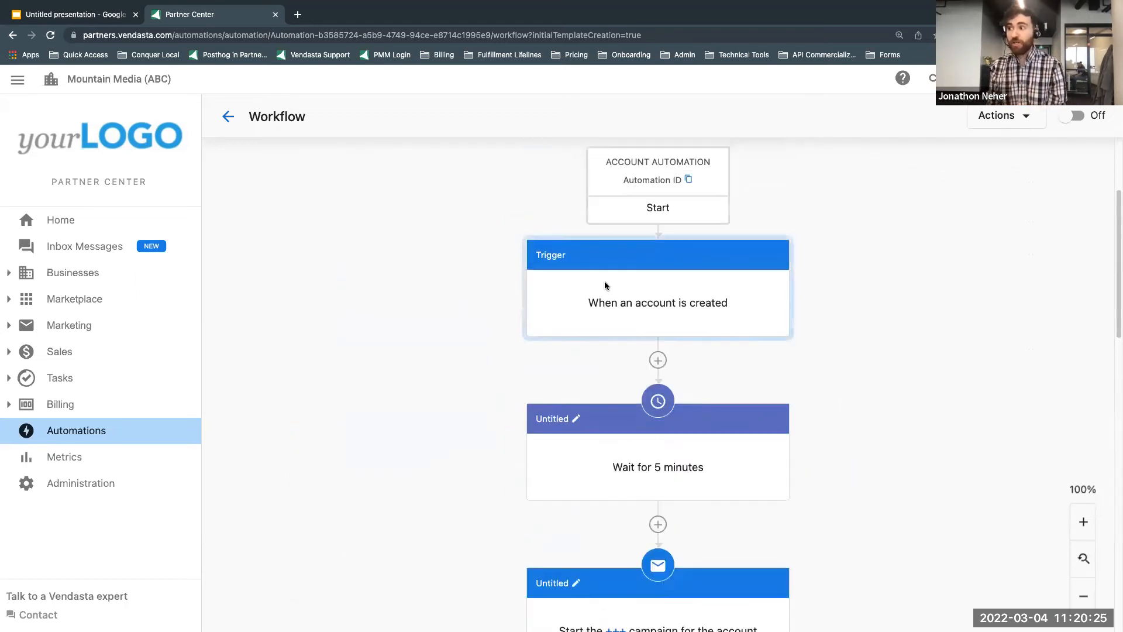
scroll(585, 351, down, 6)
scroll(614, 348, down, 6)
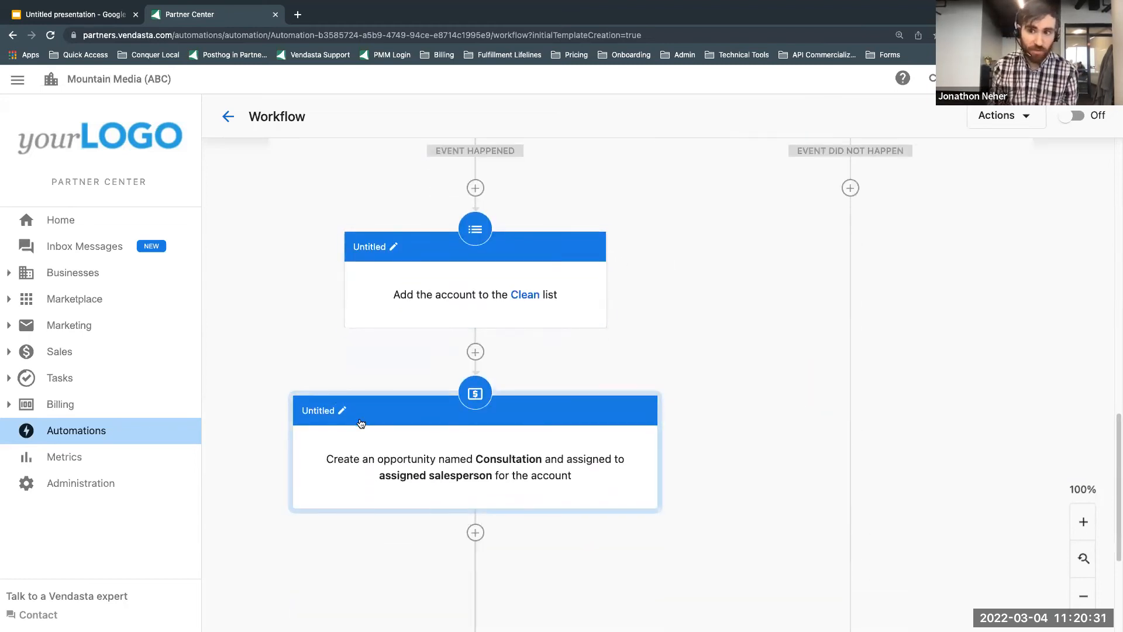
scroll(357, 424, down, 1)
scroll(327, 392, up, 4)
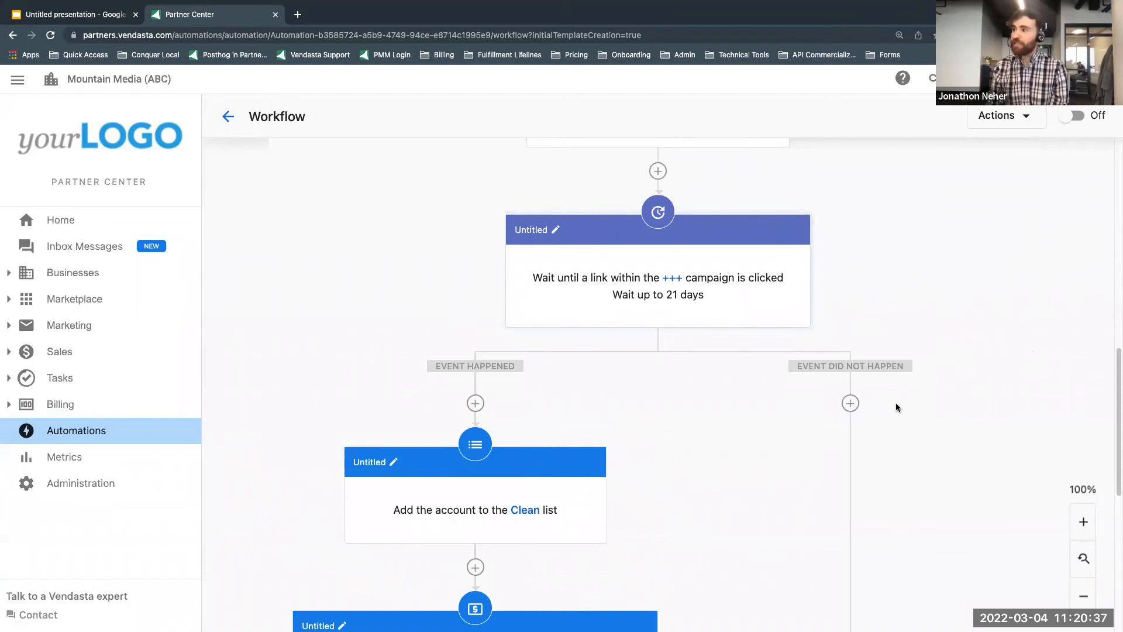
click(850, 403)
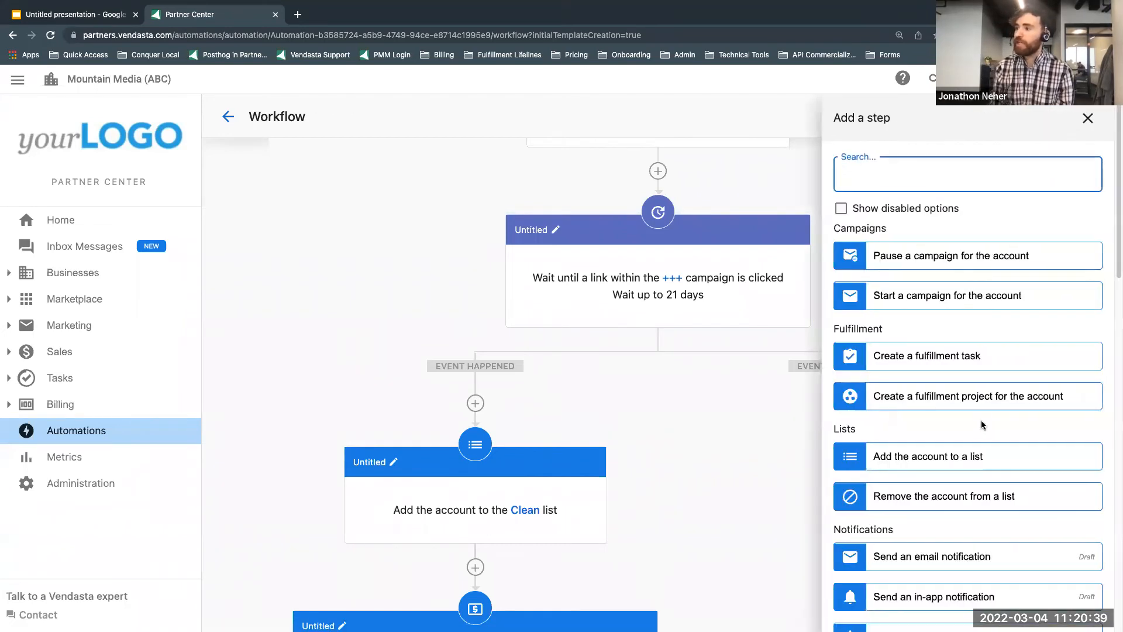
click(940, 461)
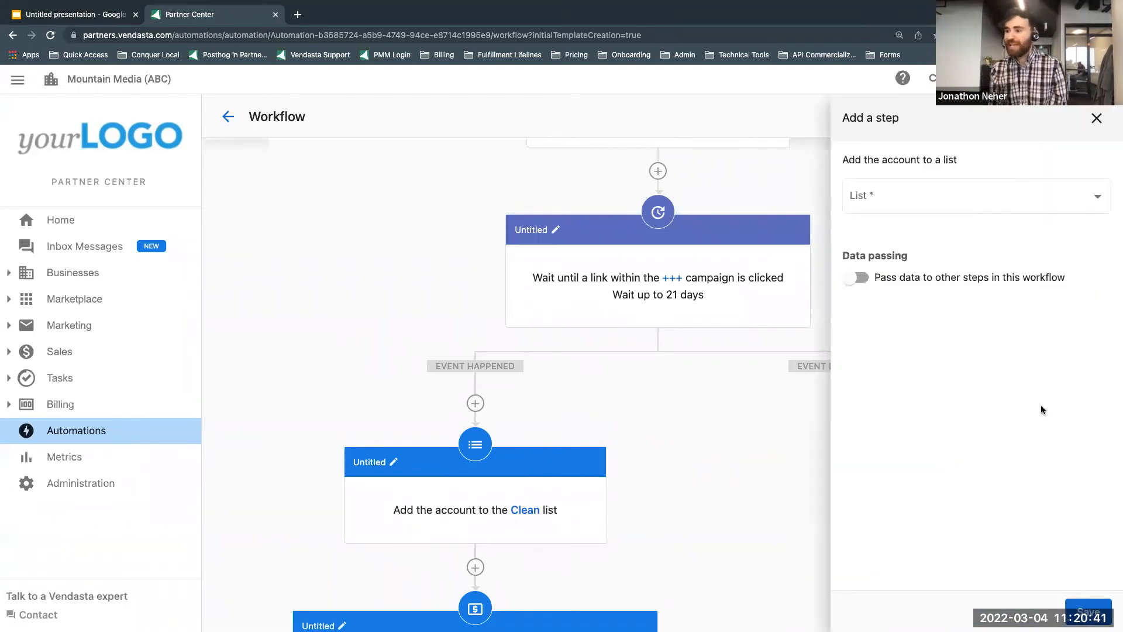
click(972, 205)
click(867, 254)
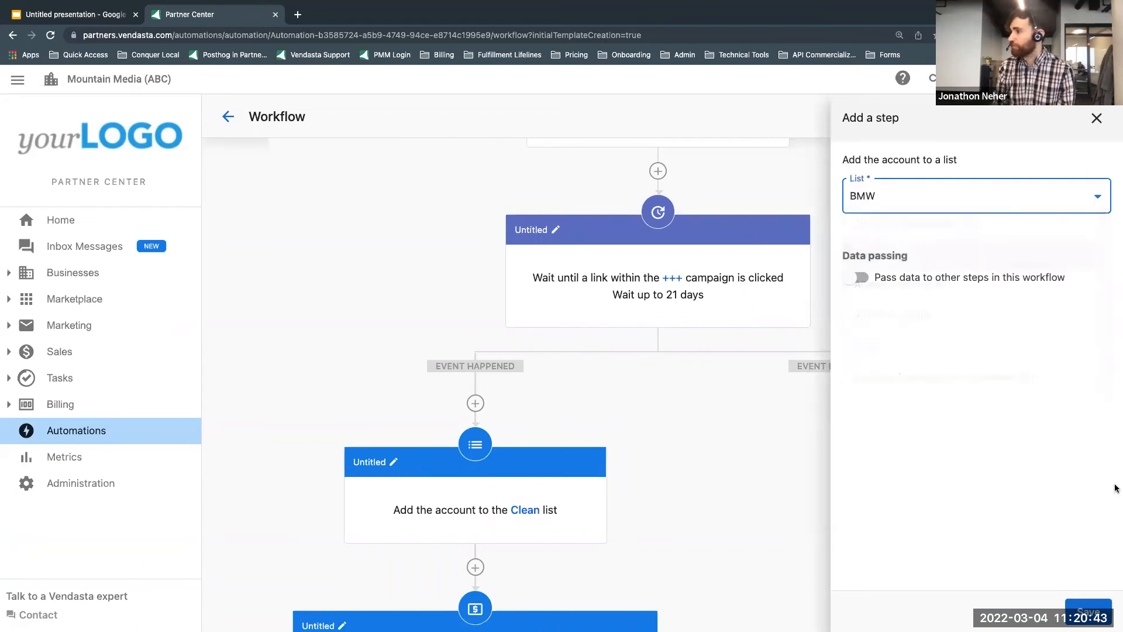
click(1088, 612)
Step: Add an "End this automation" step after the BMW list step, with the reason "Not a hot lead"
scroll(862, 506, down, 2)
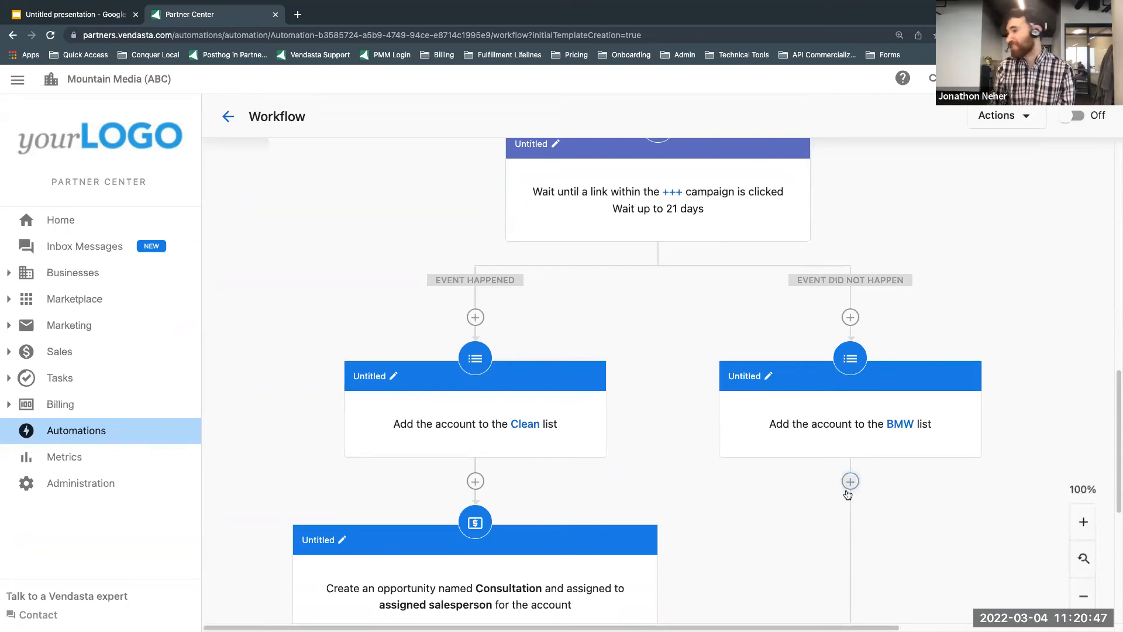
click(850, 481)
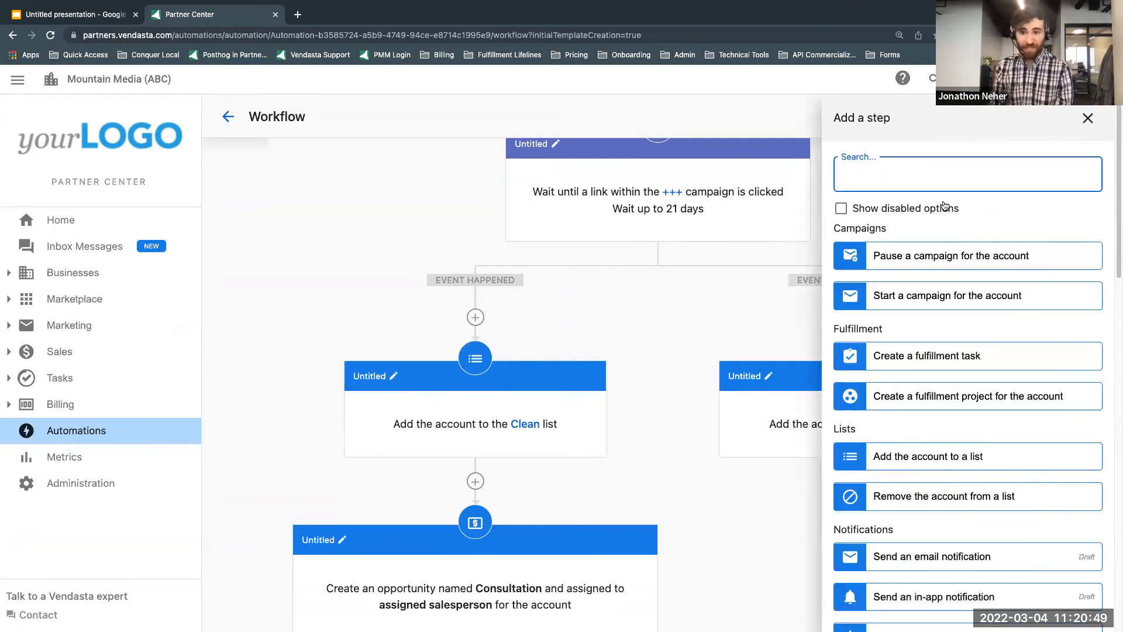
text(end)
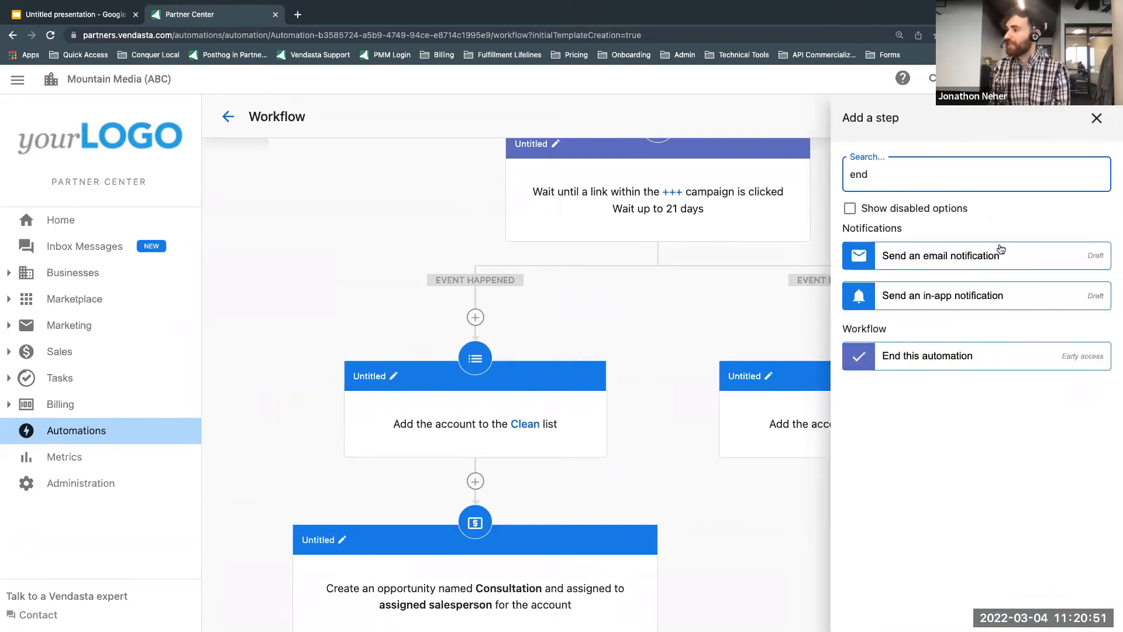
click(953, 357)
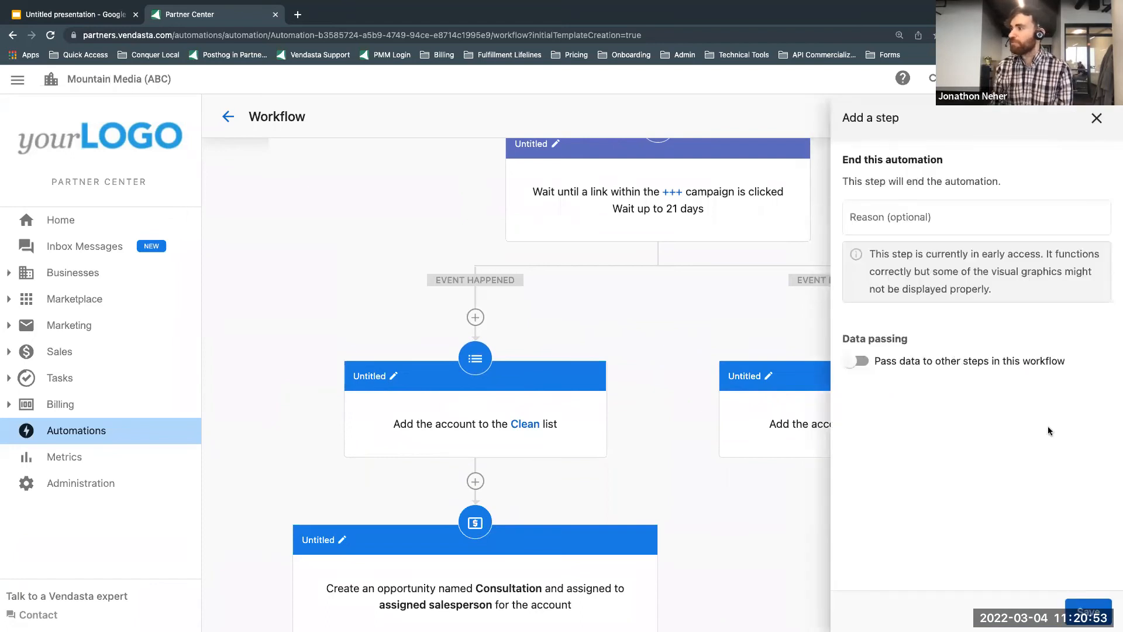
click(971, 222)
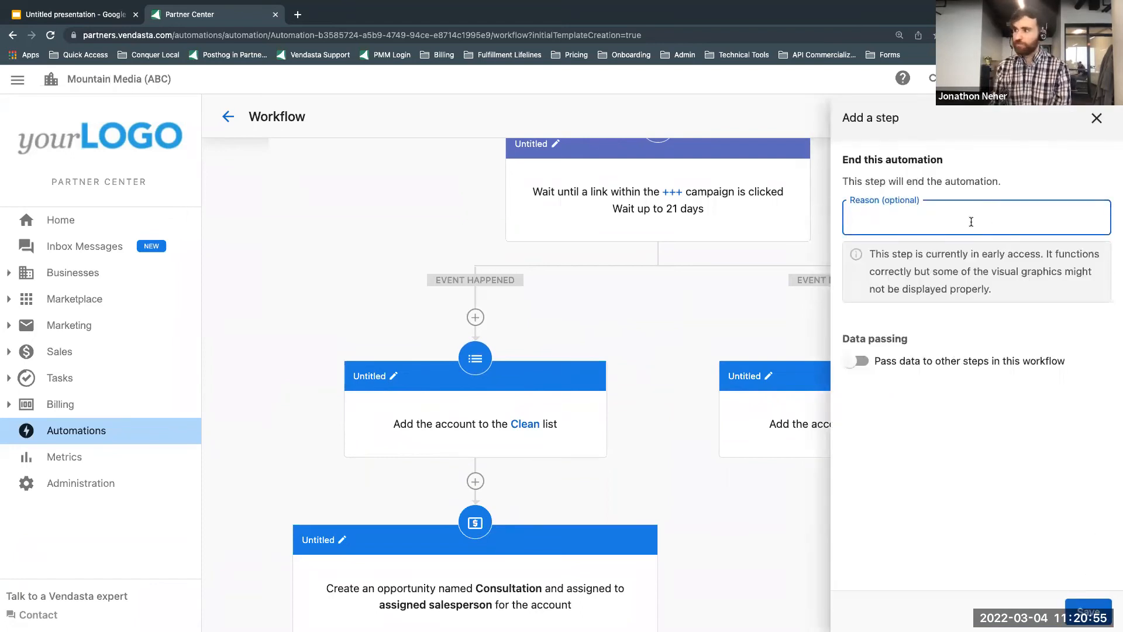
text(Not a hot lead)
click(1088, 612)
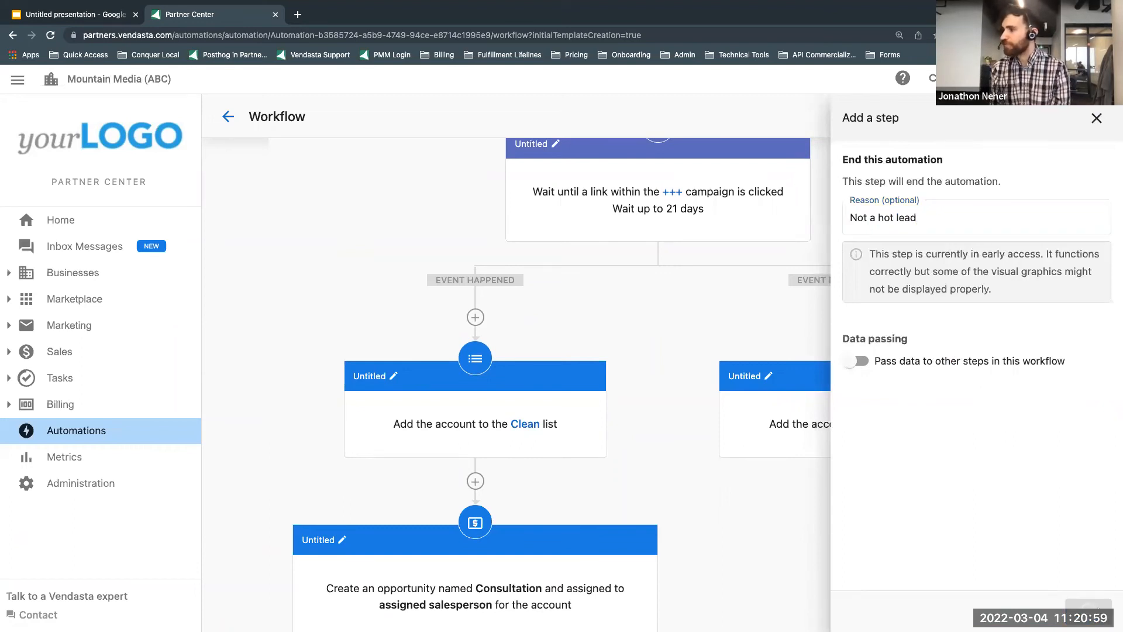
Step: Review both branches down to their ends, and switch to the Google Slides presentation to compare the workflow with Scenario #3
scroll(971, 465, down, 5)
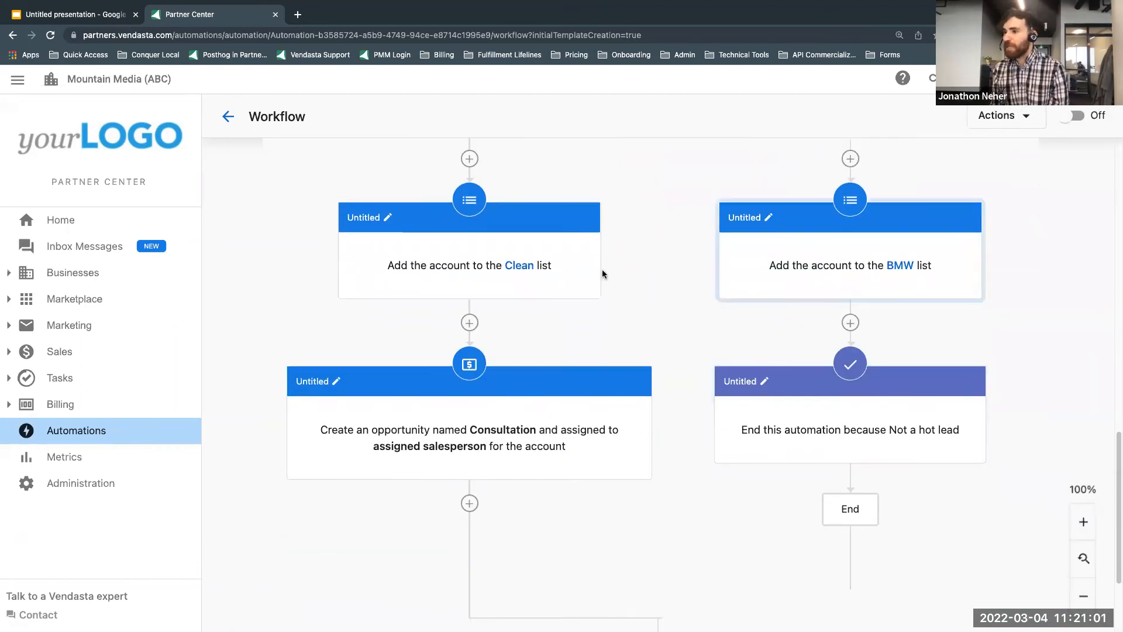
scroll(585, 281, down, 5)
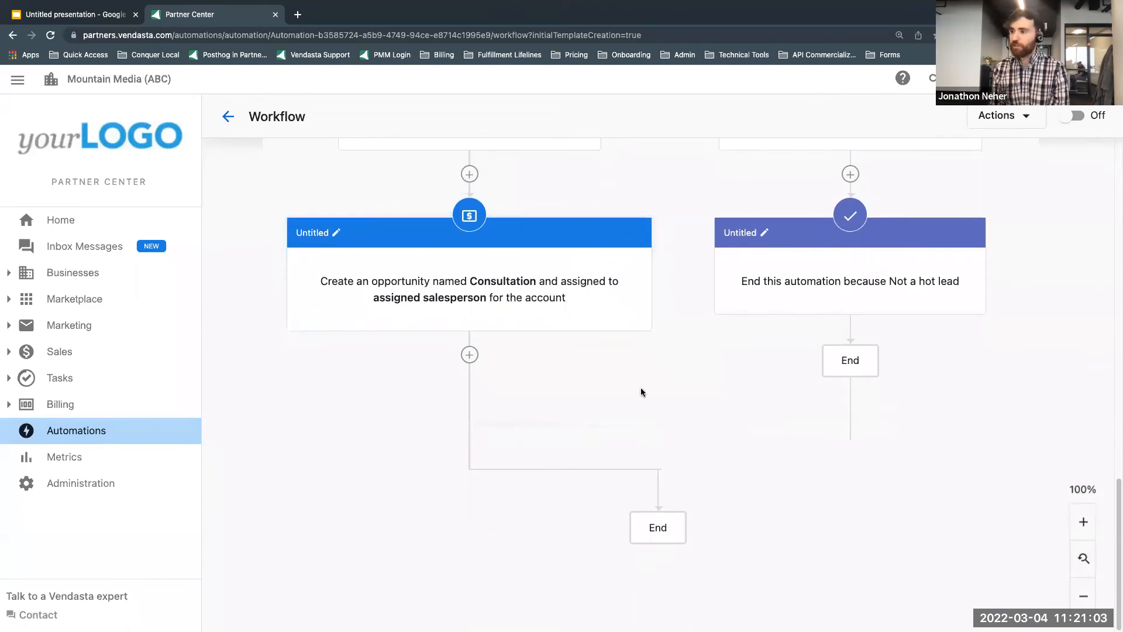
scroll(907, 396, up, 3)
scroll(764, 468, up, 8)
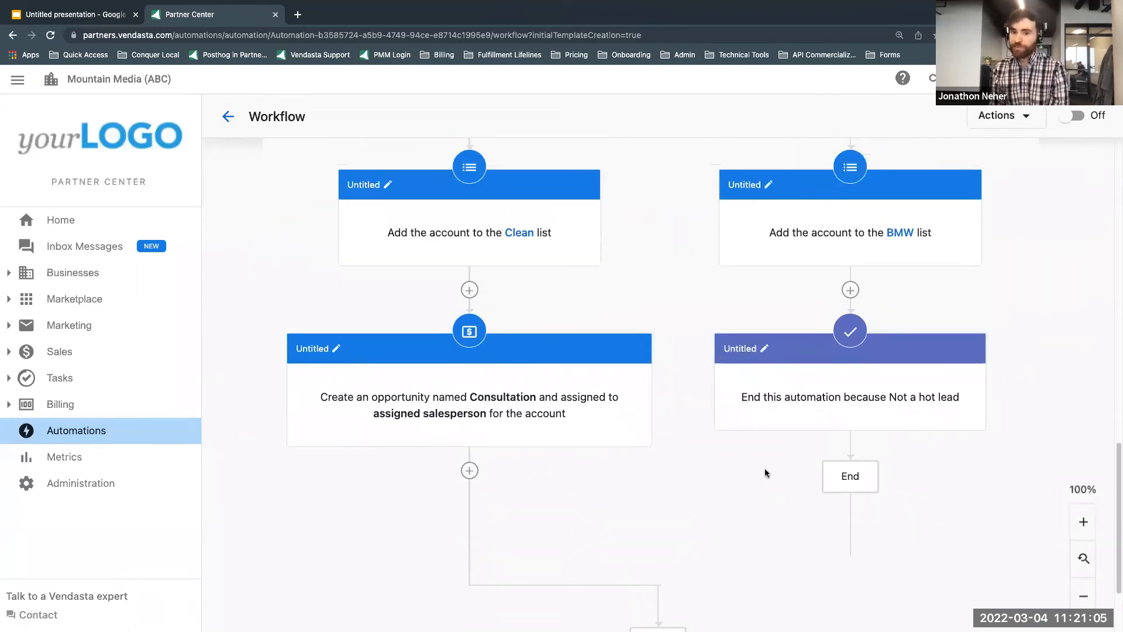
scroll(764, 468, up, 10)
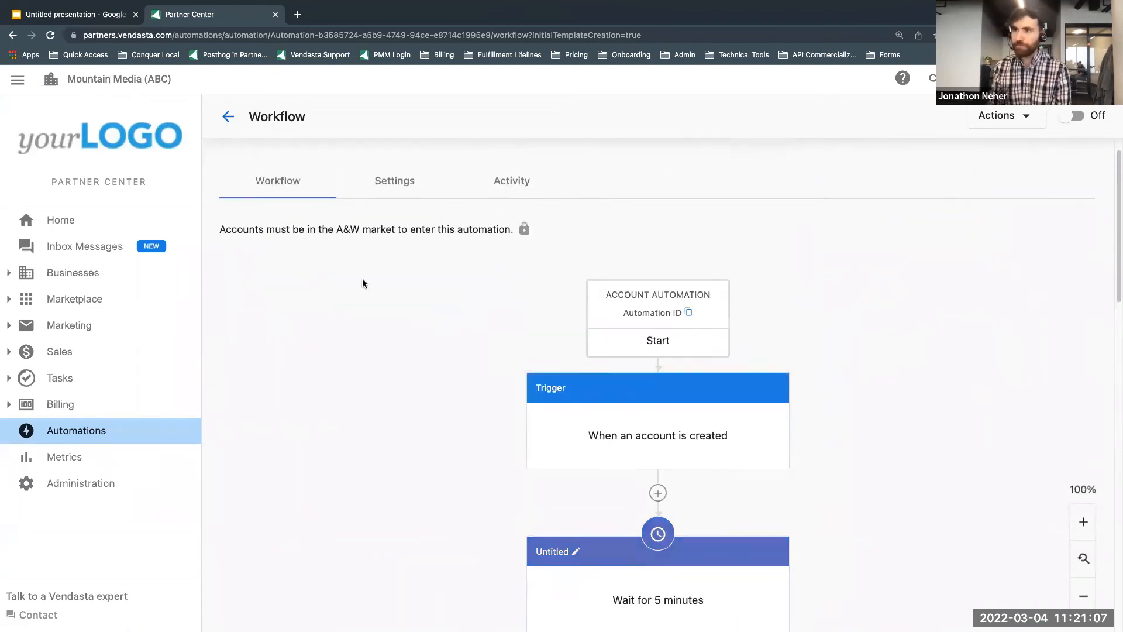
click(96, 14)
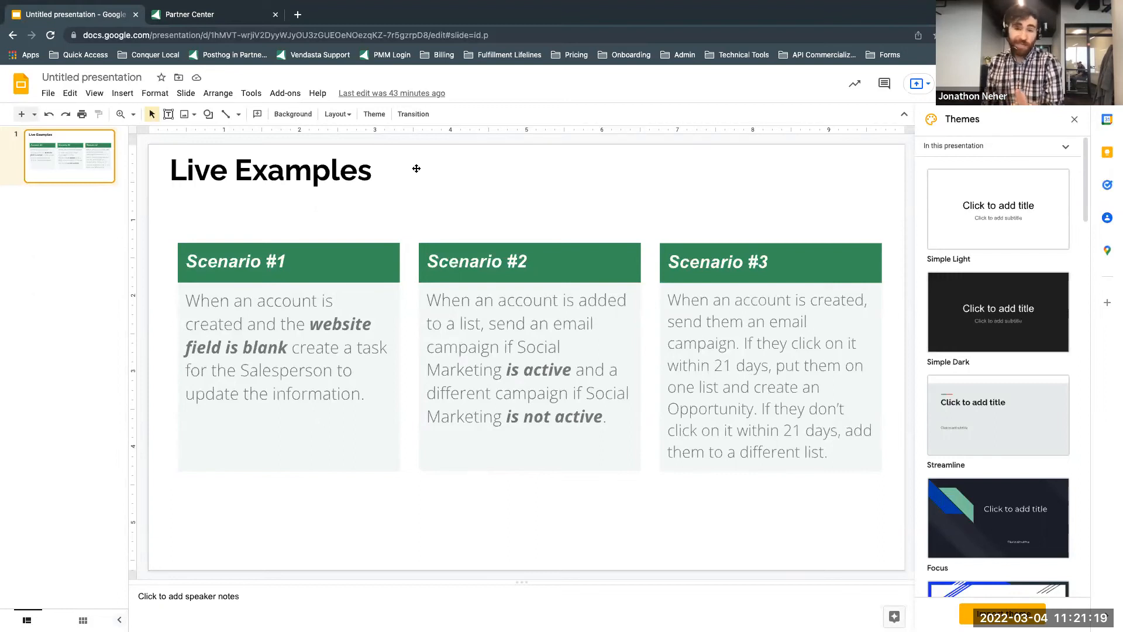
Step: Return to Partner Center and examine the workflow from the account-created trigger through the 21-day click wait to the ends of both branches
click(204, 14)
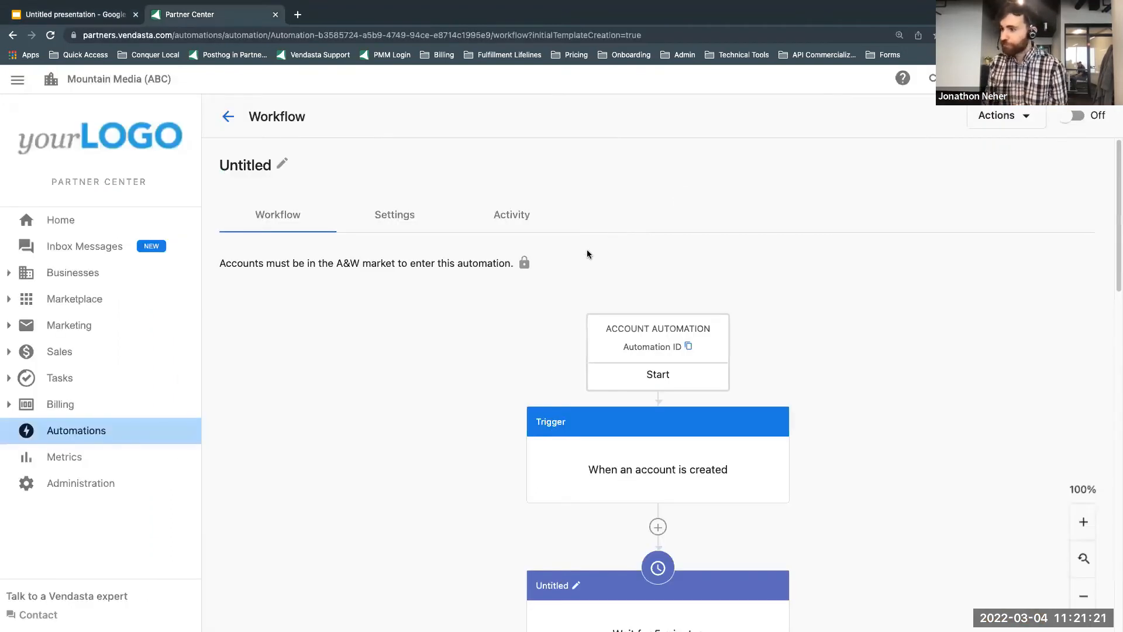
scroll(644, 351, down, 3)
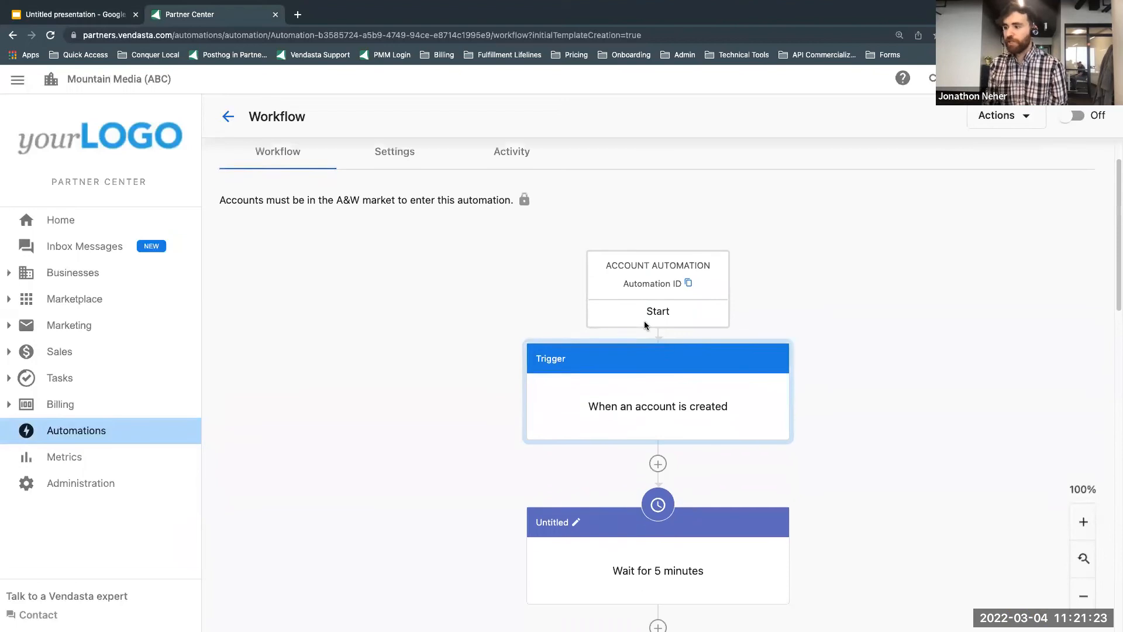
scroll(676, 358, down, 3)
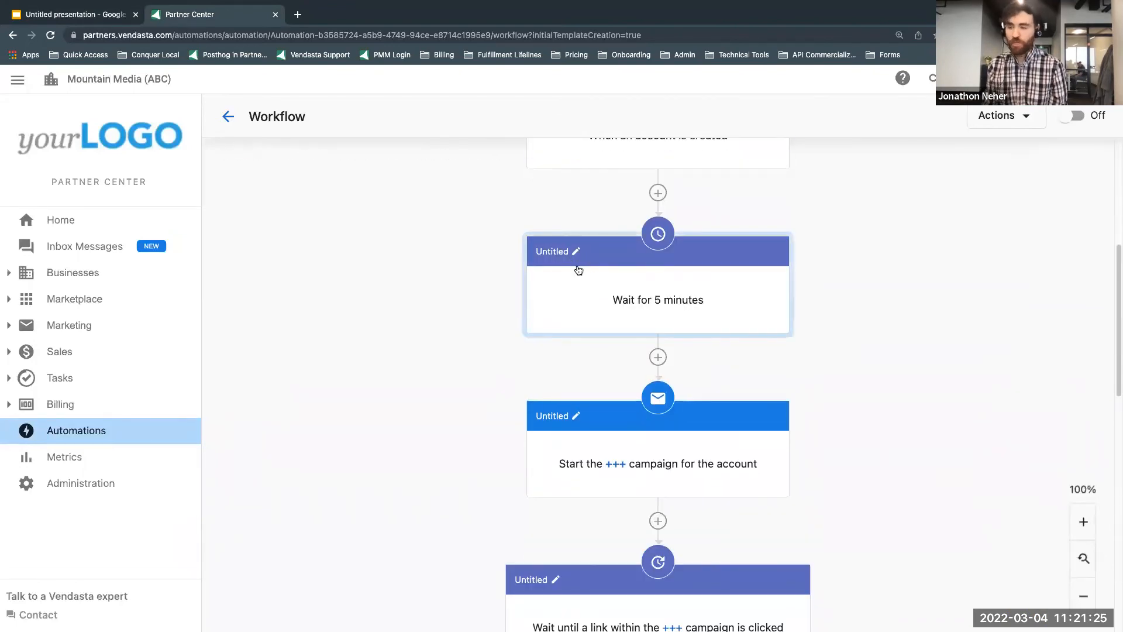
scroll(597, 351, down, 1)
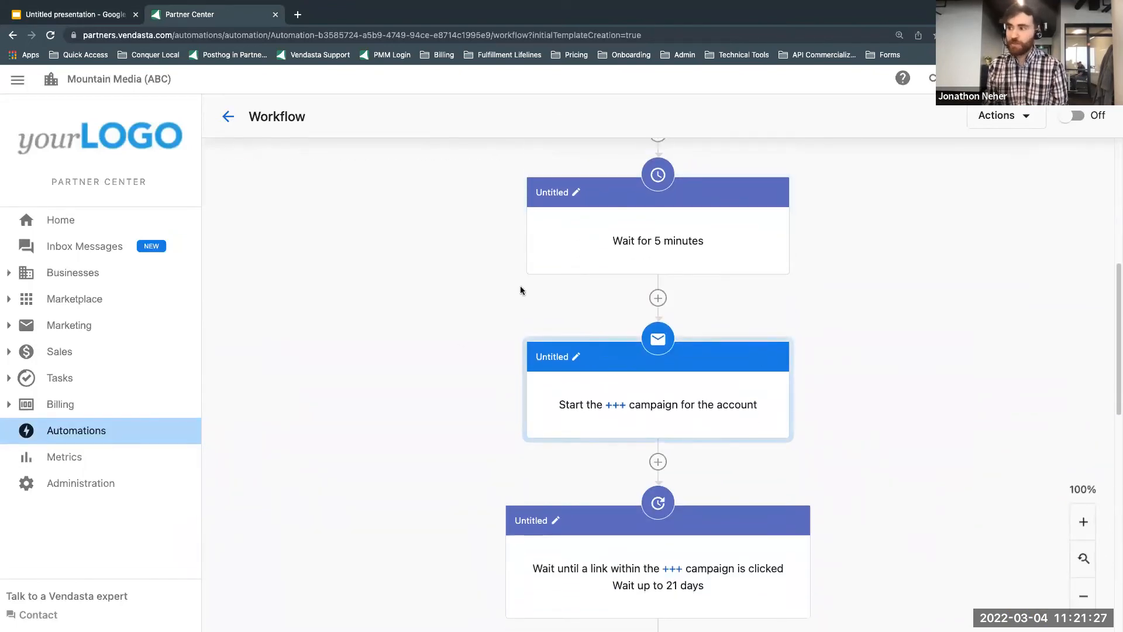
scroll(643, 374, down, 5)
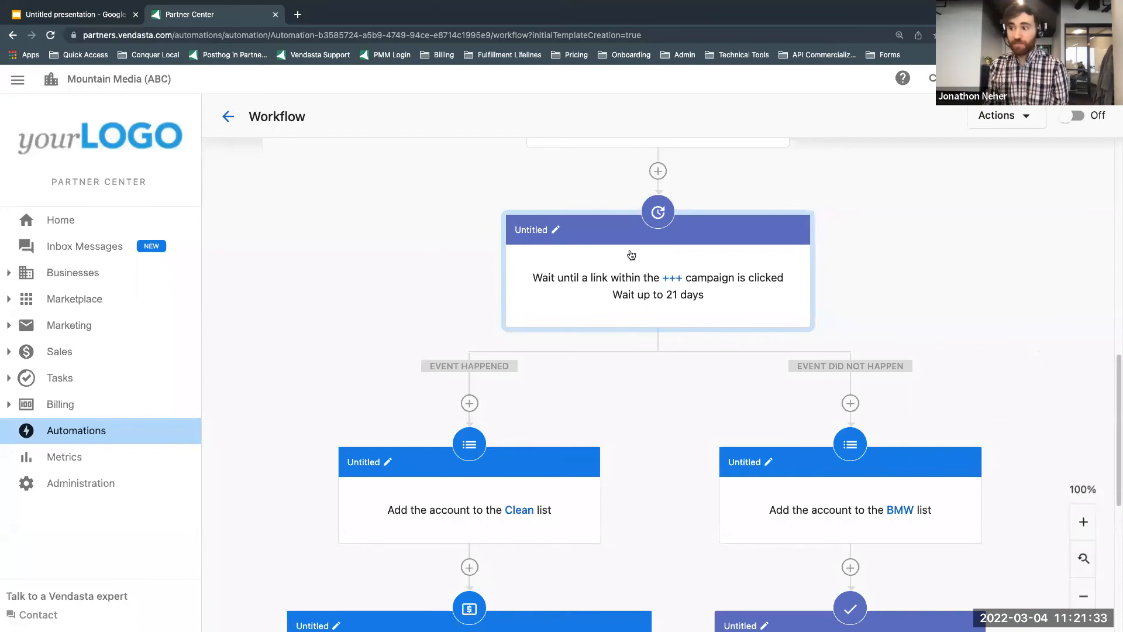
scroll(427, 281, down, 3)
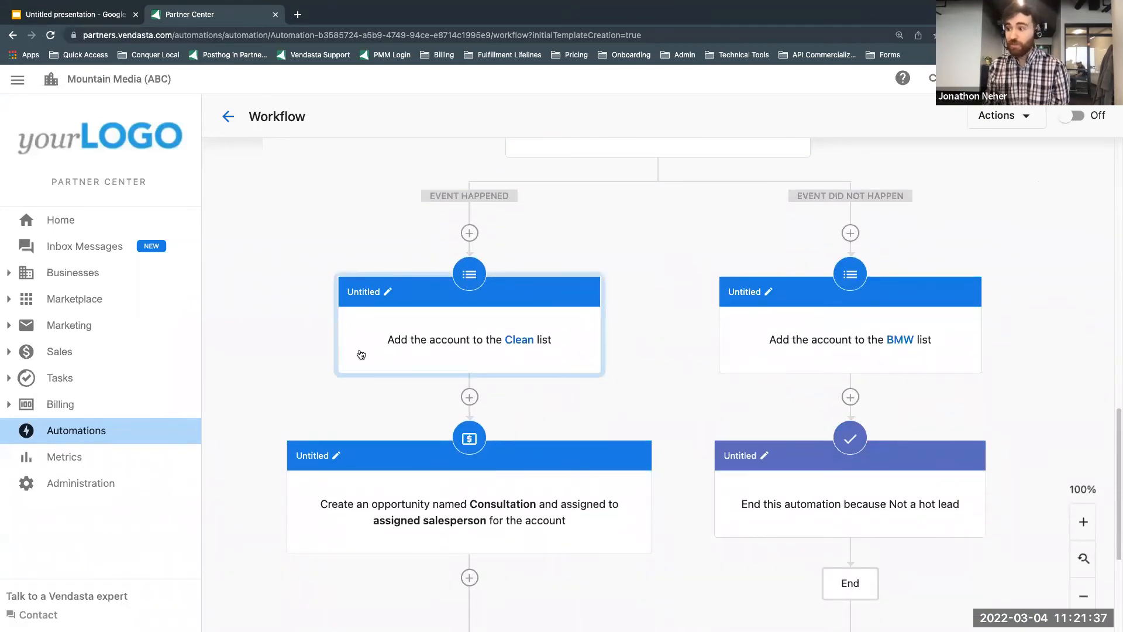
scroll(359, 352, down, 4)
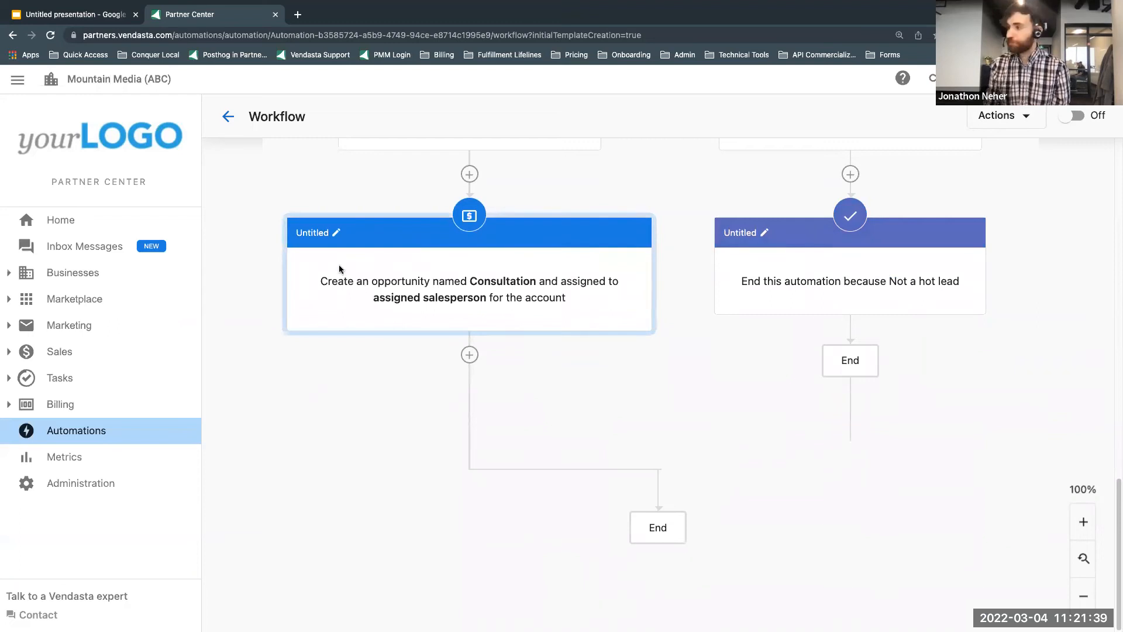
scroll(341, 263, up, 8)
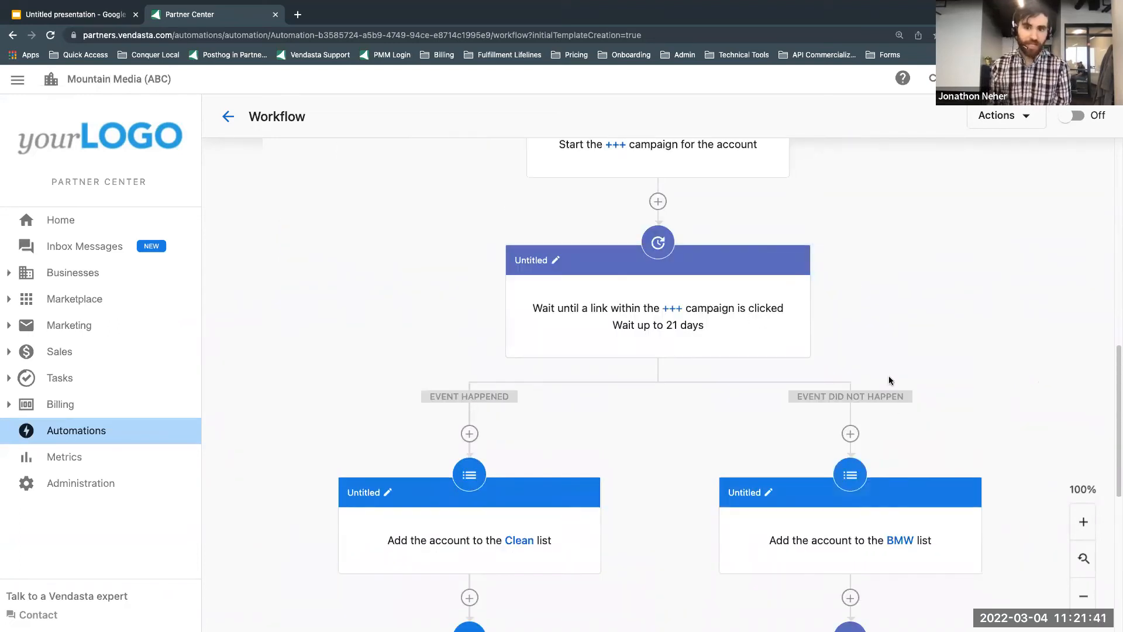
scroll(871, 423, down, 6)
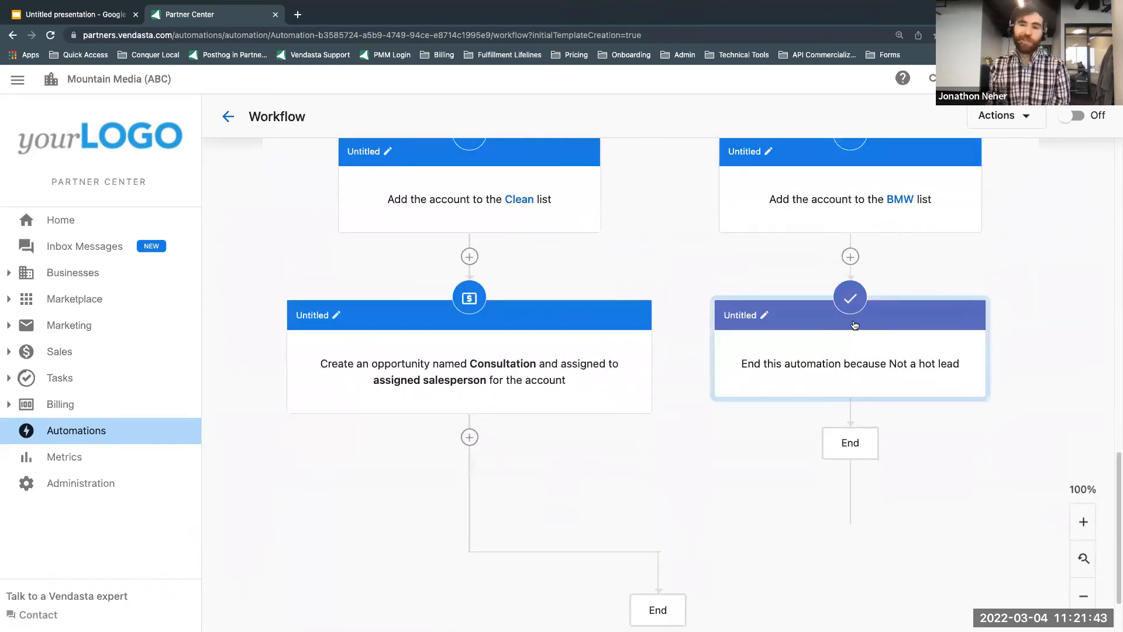
scroll(456, 416, up, 10)
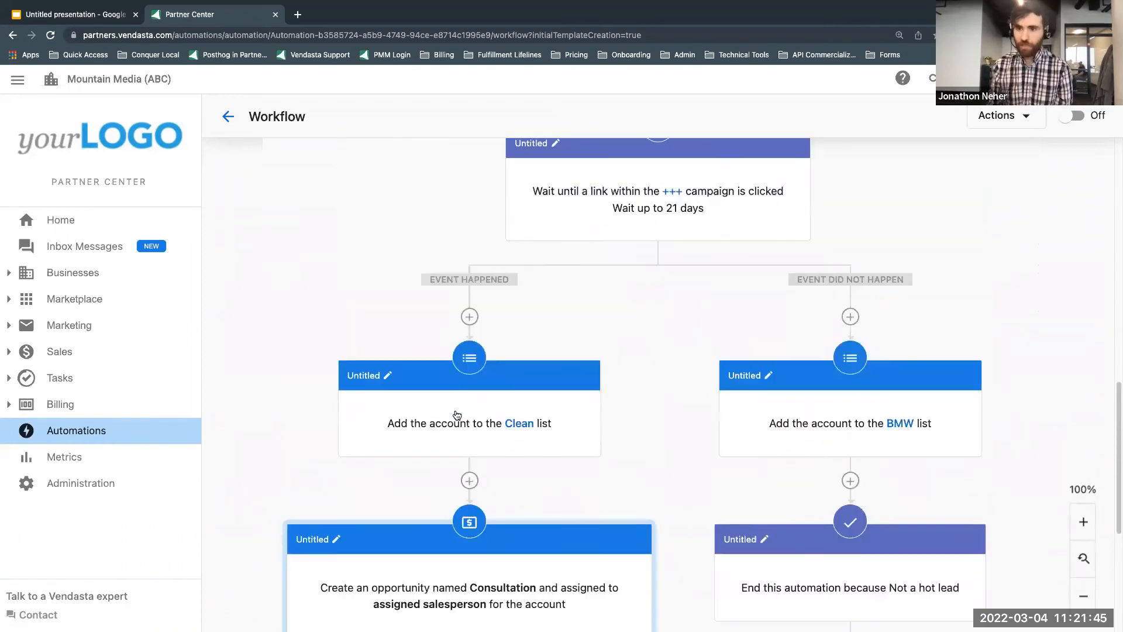
scroll(455, 410, down, 10)
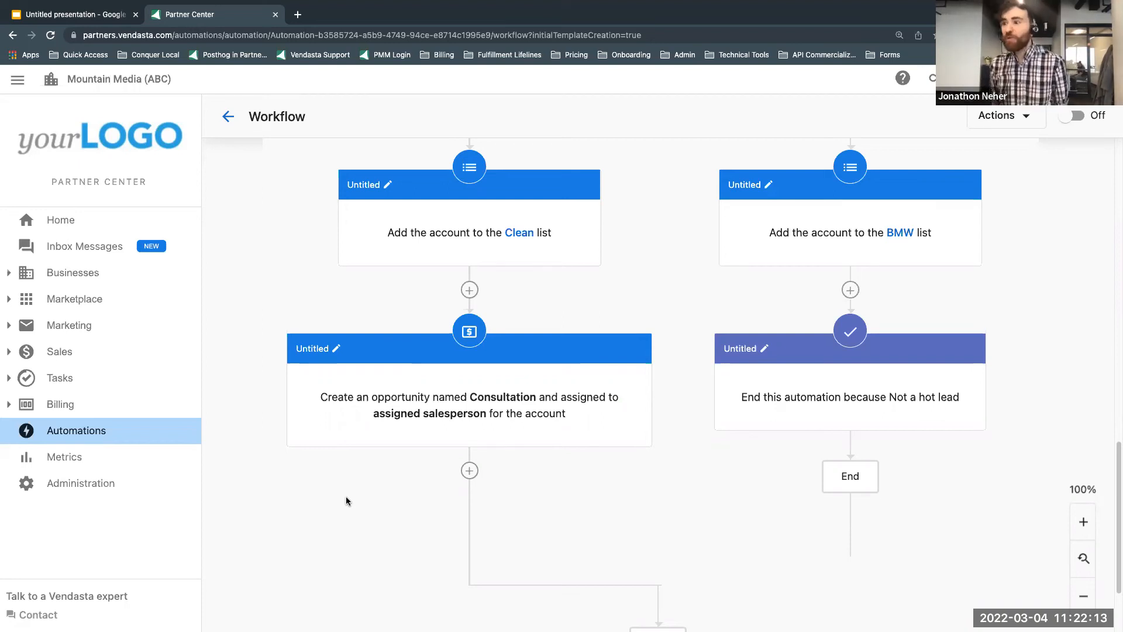
scroll(463, 383, up, 1)
scroll(463, 382, up, 5)
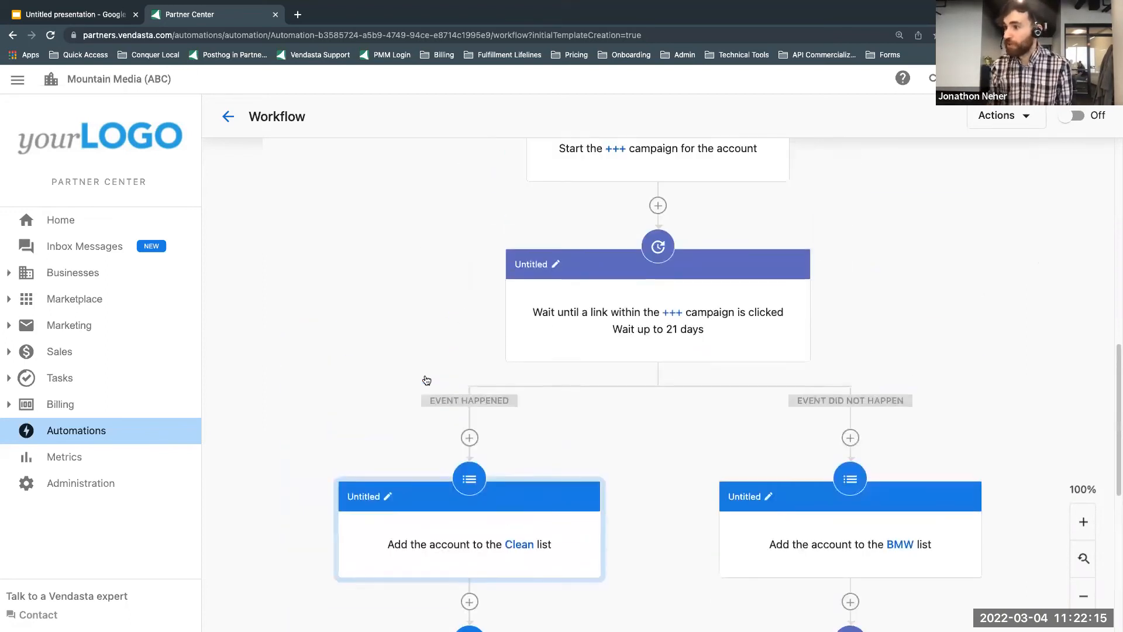
scroll(401, 339, down, 4)
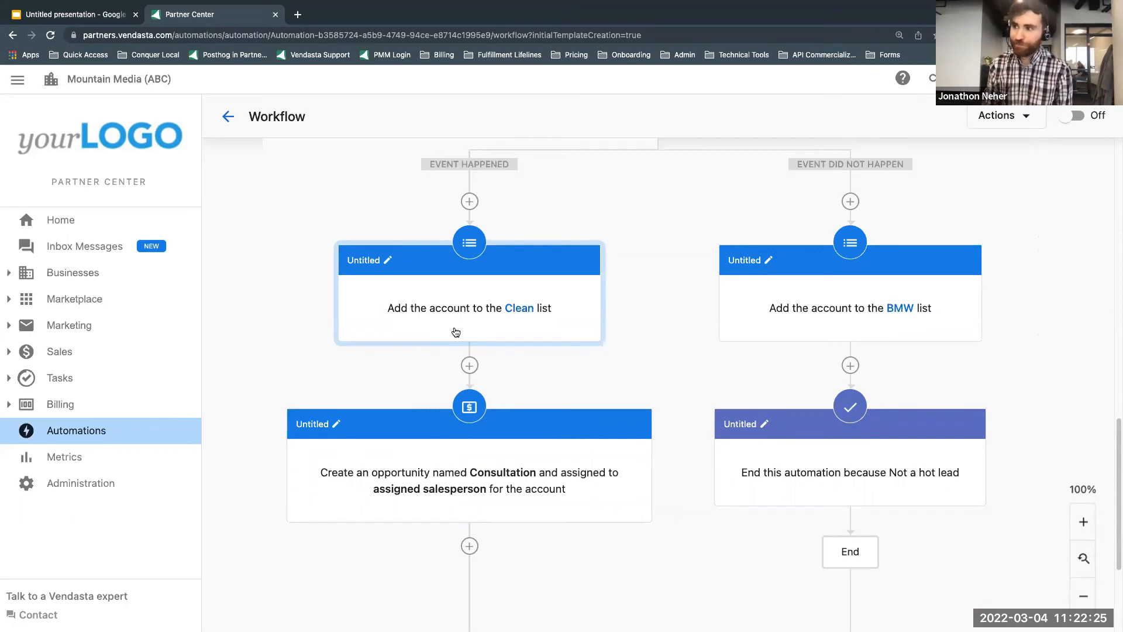
scroll(542, 576, down, 3)
scroll(528, 560, up, 1)
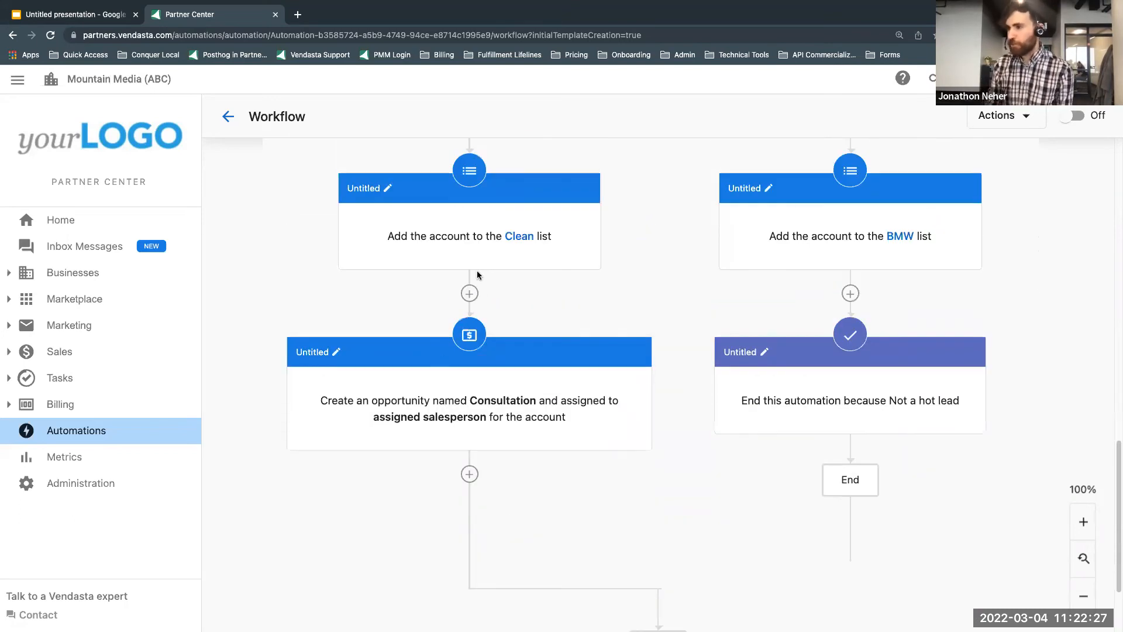
scroll(423, 351, up, 10)
scroll(425, 354, down, 12)
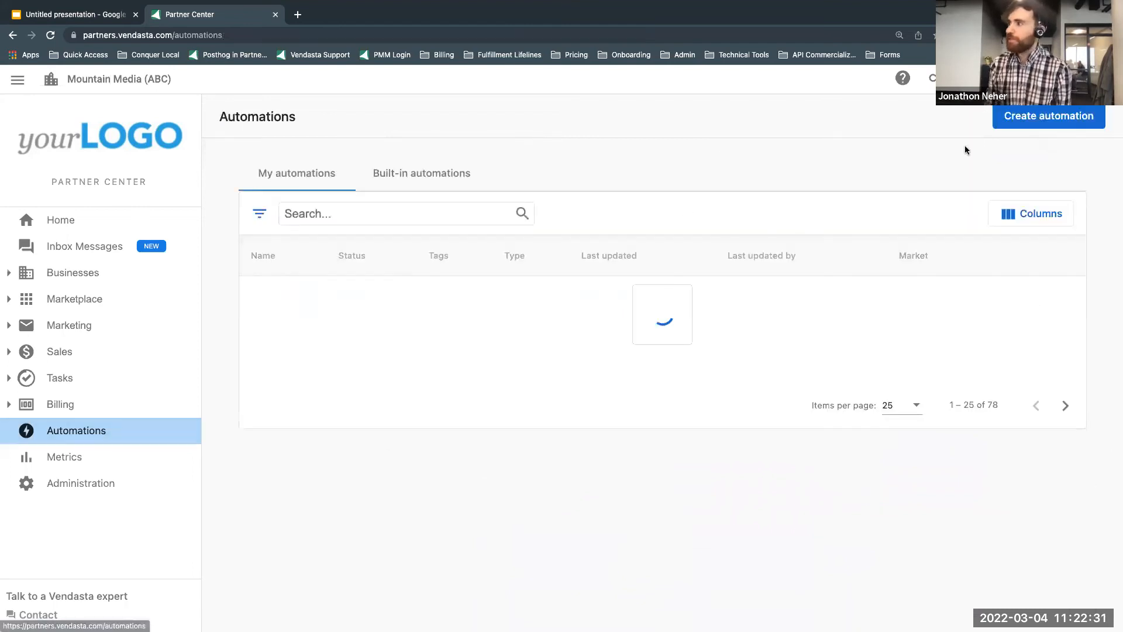
Step: Create an account automation from the blank template in the A&W market
click(1034, 117)
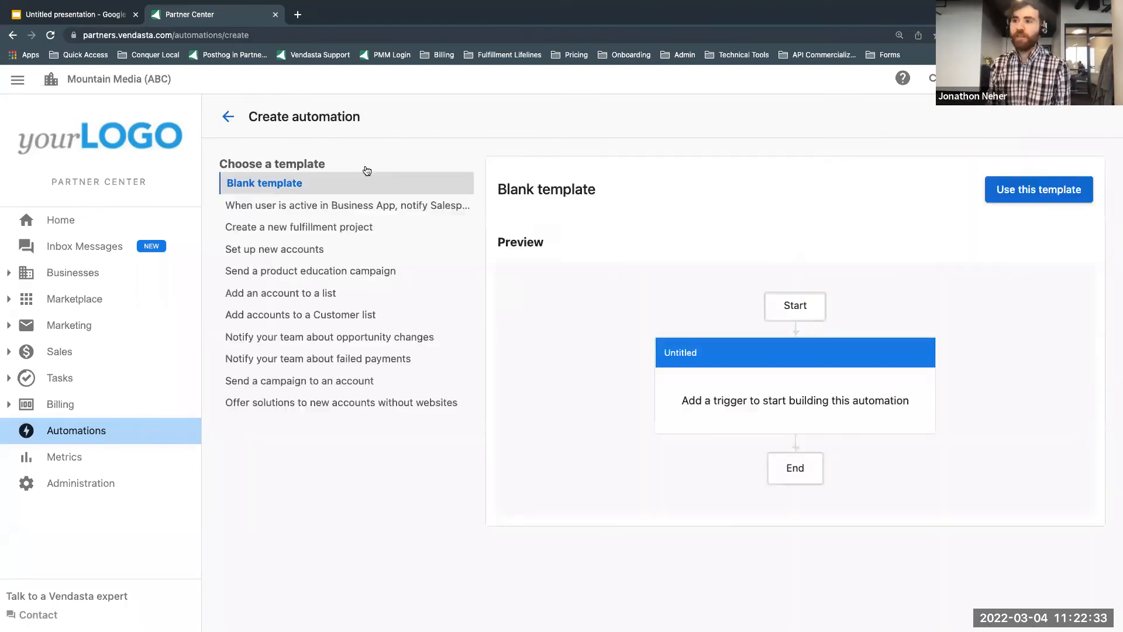
click(997, 193)
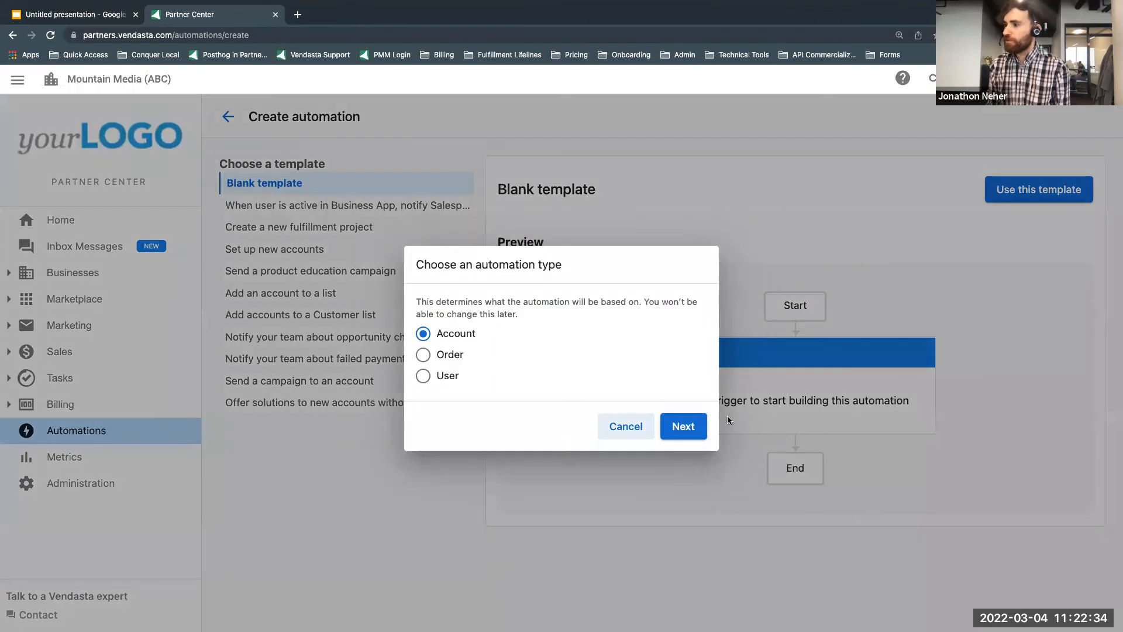
click(684, 427)
click(682, 428)
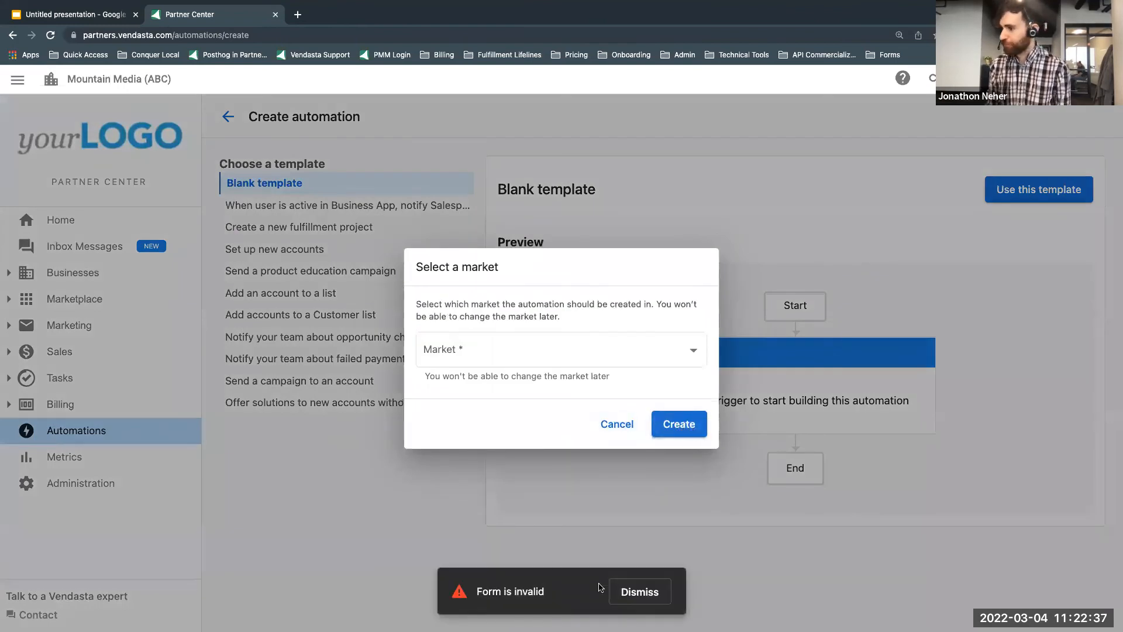
click(519, 357)
click(466, 381)
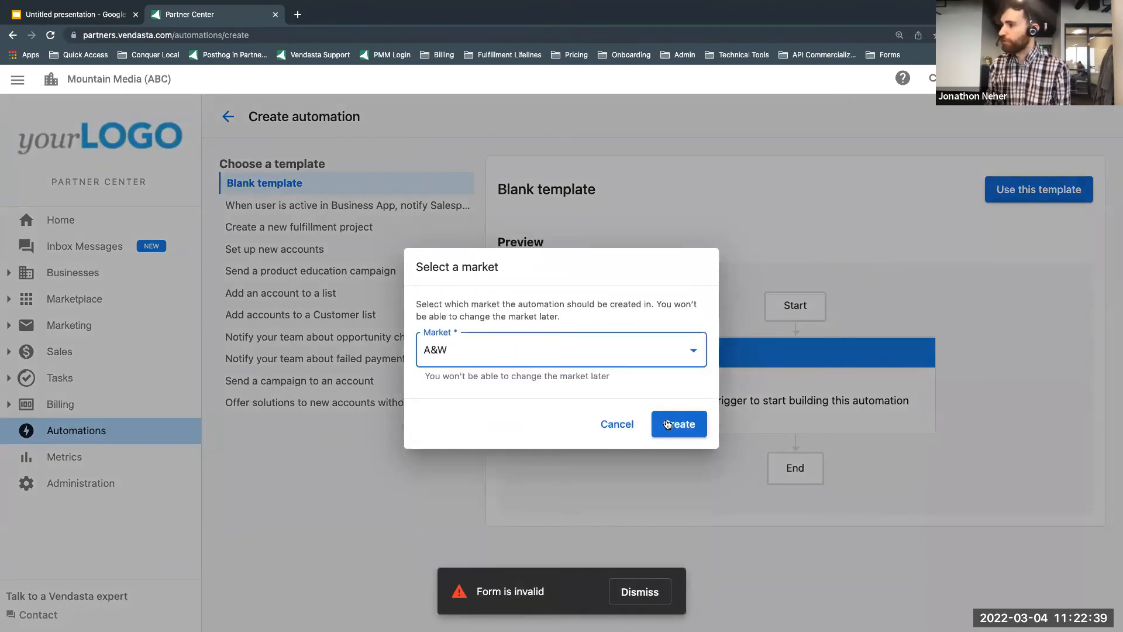
click(681, 428)
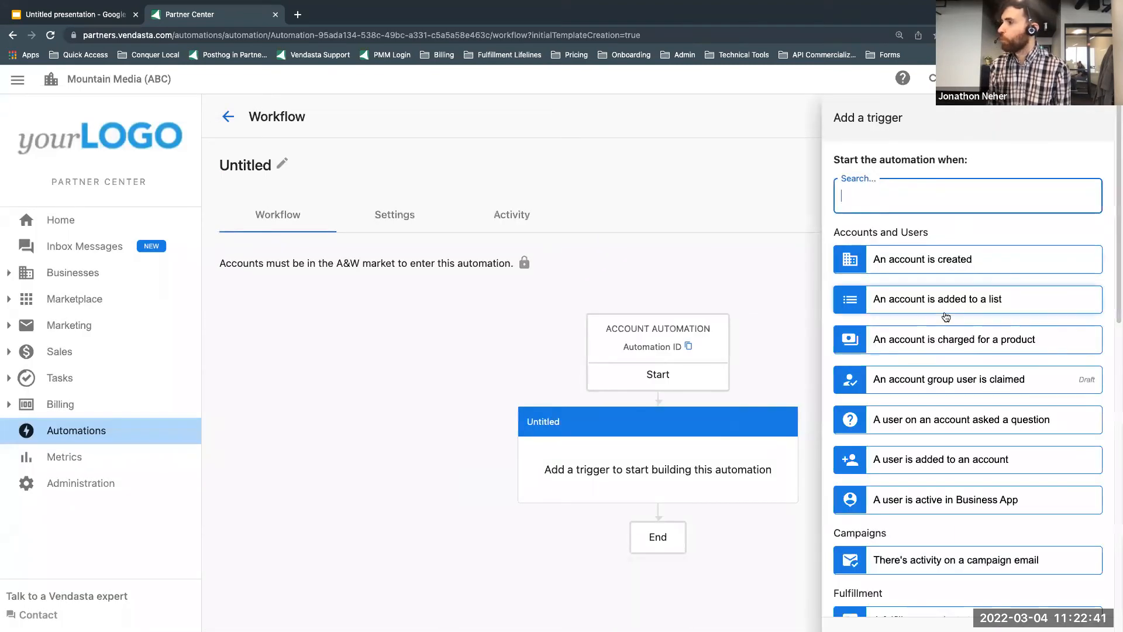
Step: Set the automation's trigger to start when an account is added to the Clean list
click(938, 306)
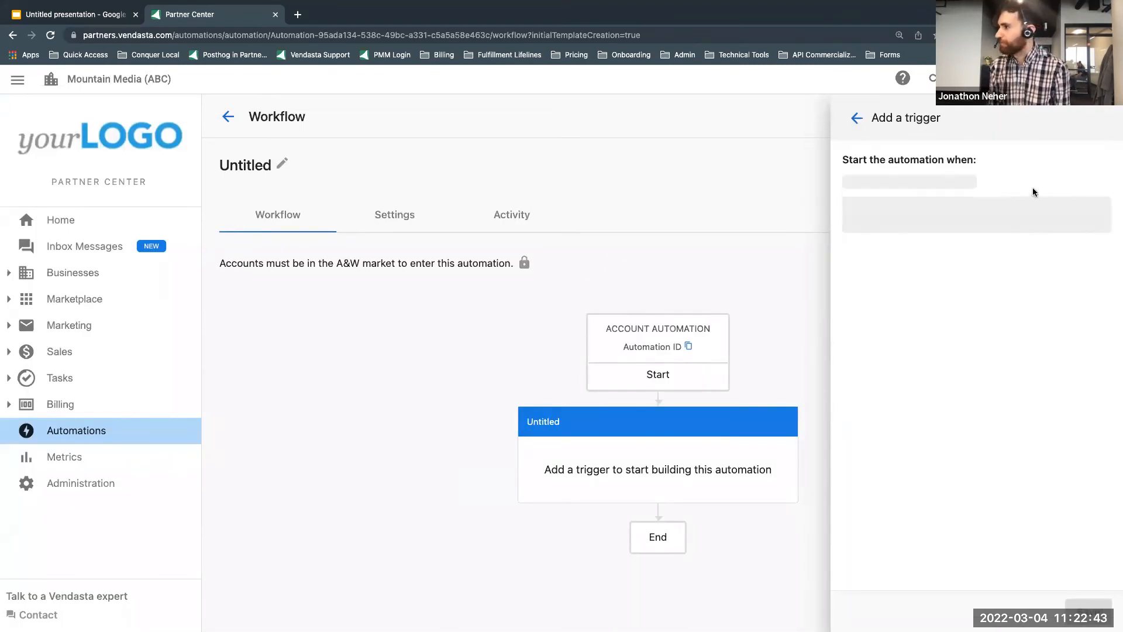
click(924, 222)
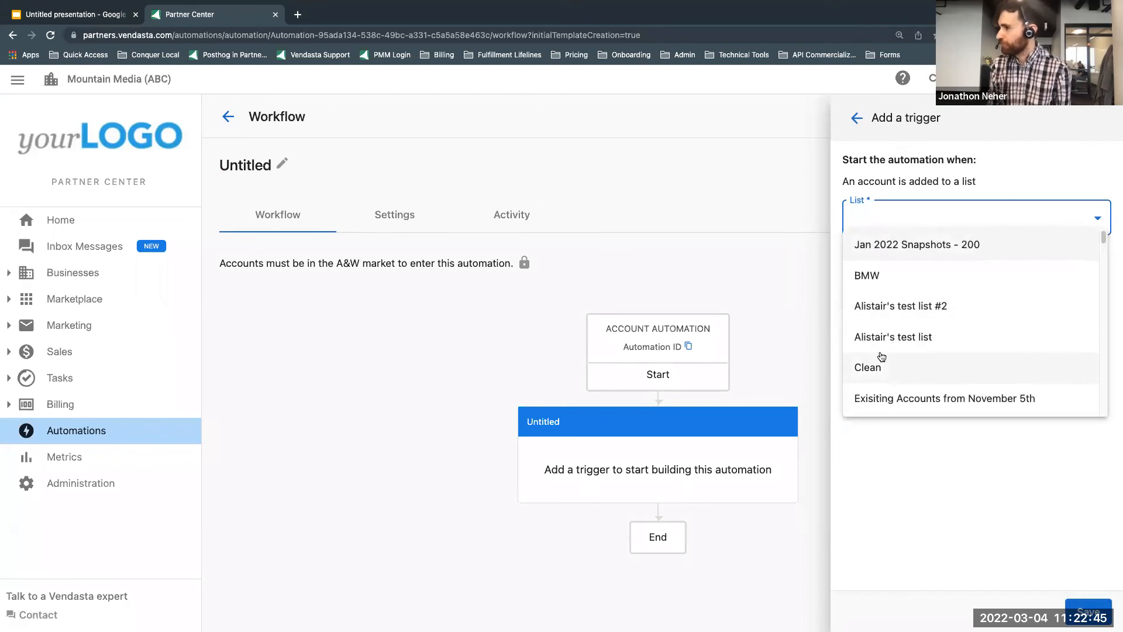
click(868, 366)
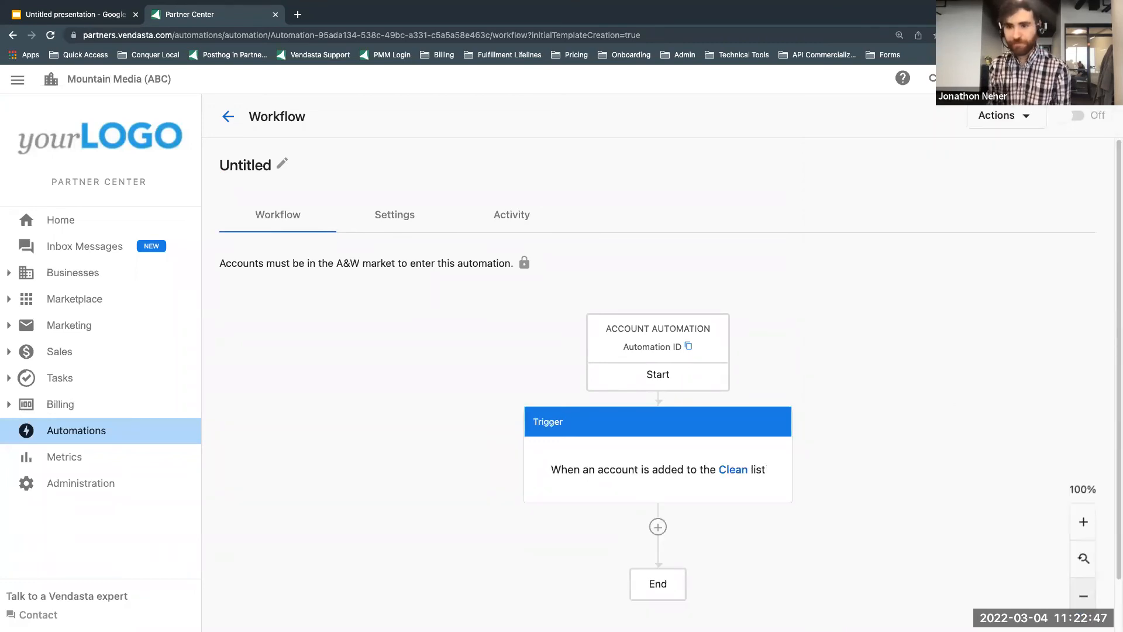
scroll(876, 346, down, 1)
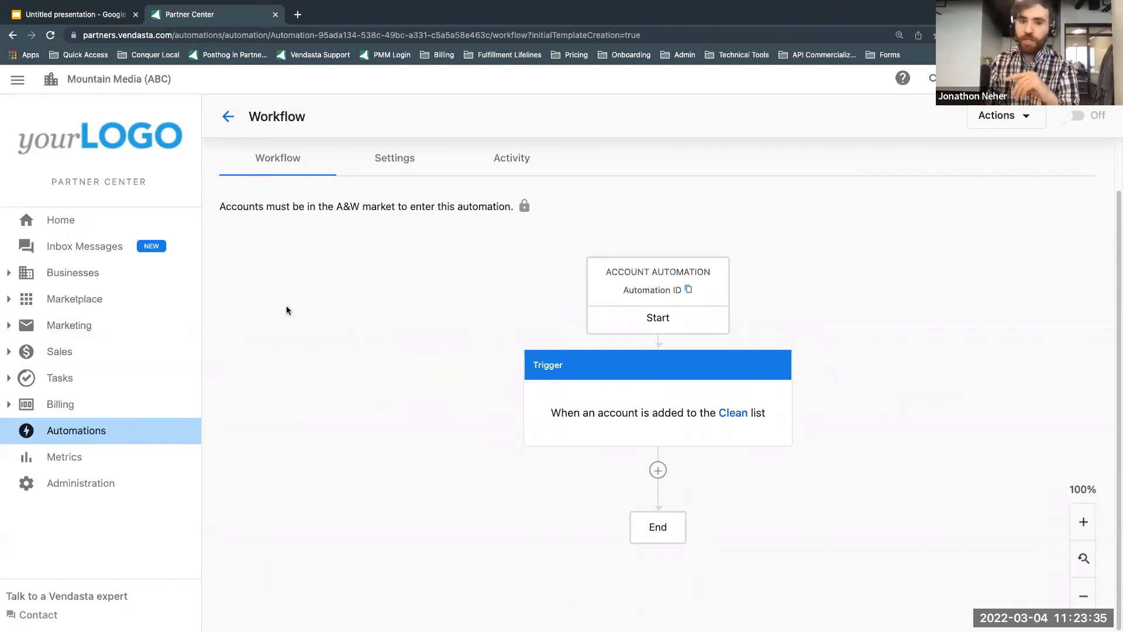
Step: Start another automation and preview the "Create a new fulfillment project" and "Offer solutions to new accounts without websites" templates
click(117, 434)
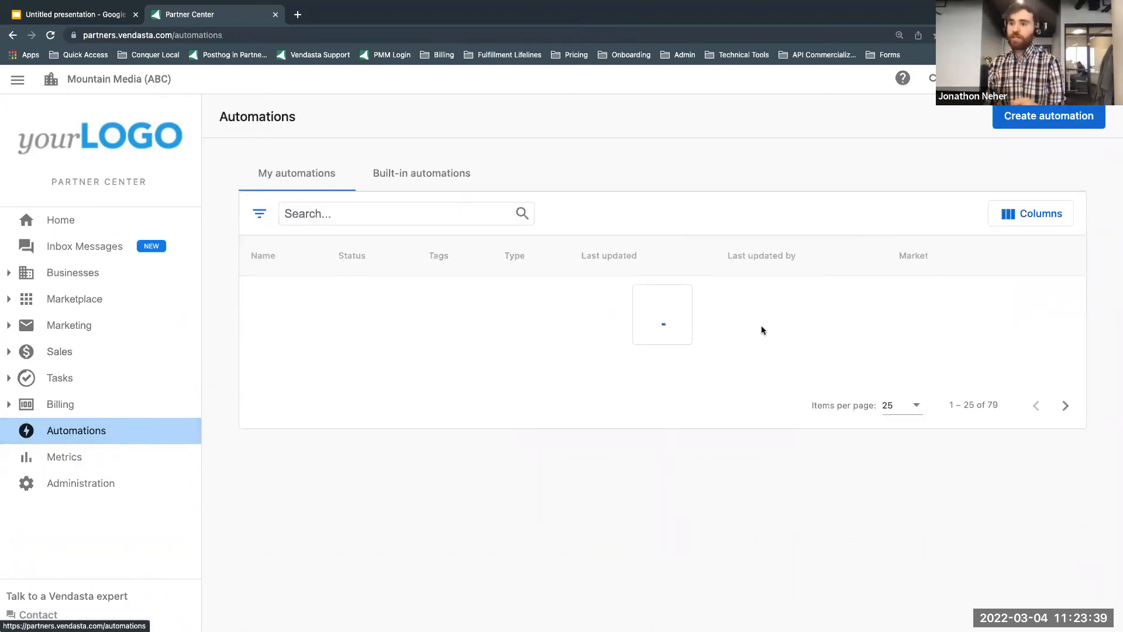
click(1067, 119)
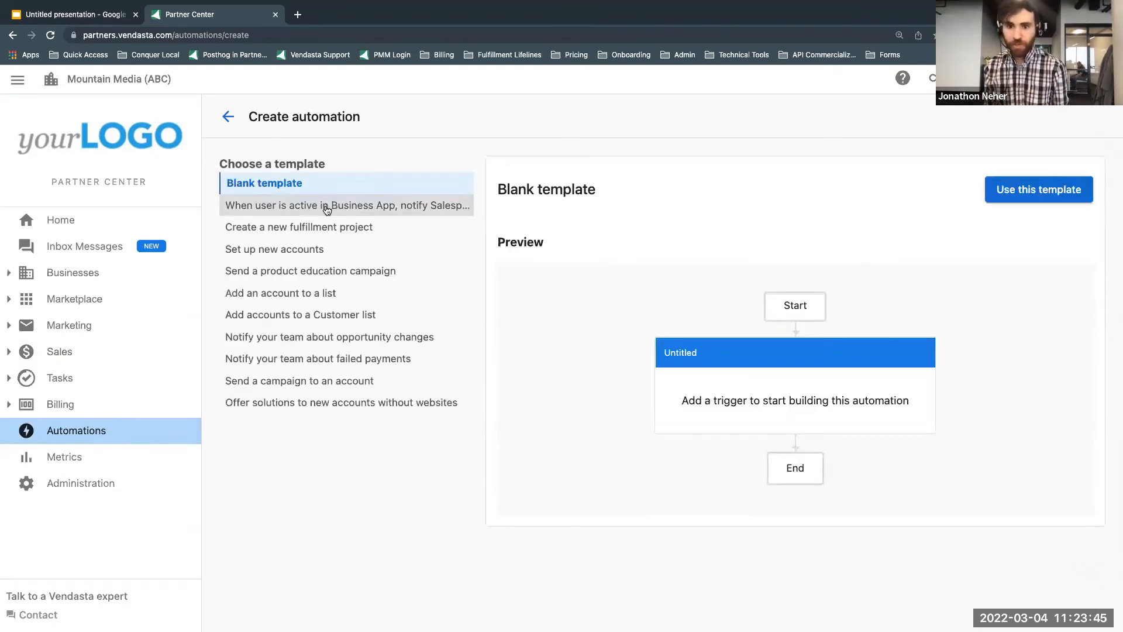
click(337, 227)
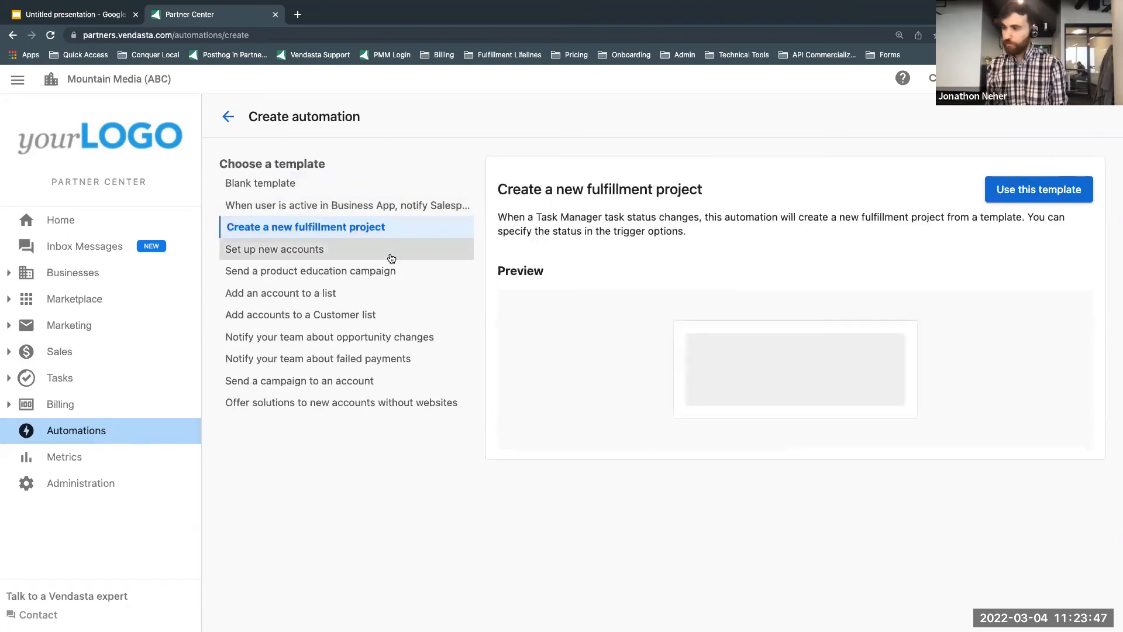
scroll(819, 403, down, 3)
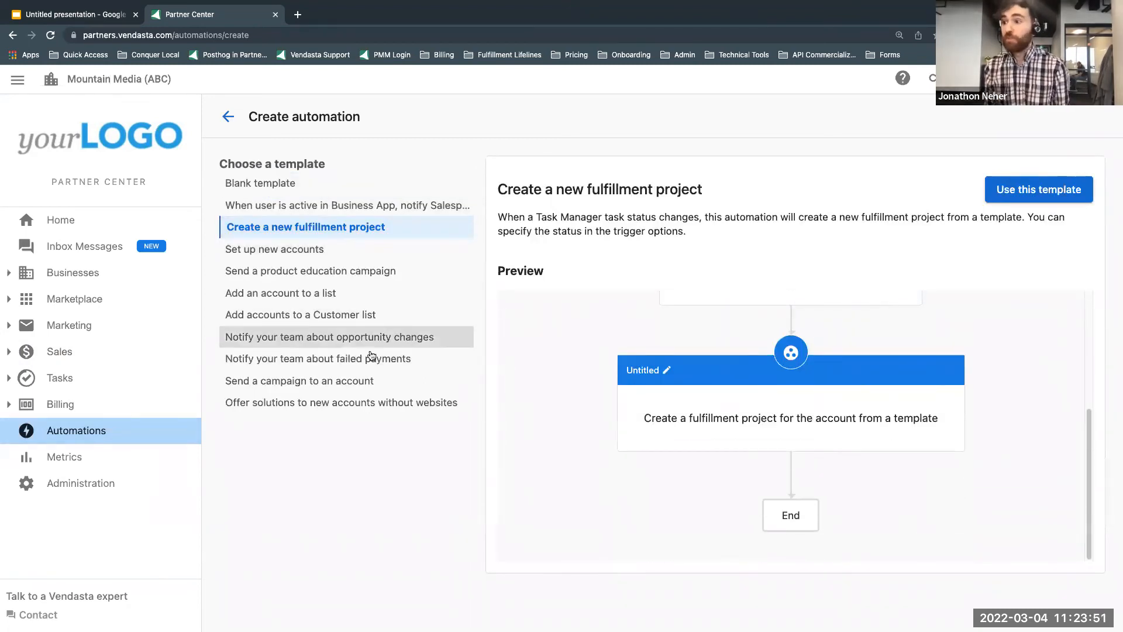
click(346, 411)
scroll(738, 387, down, 10)
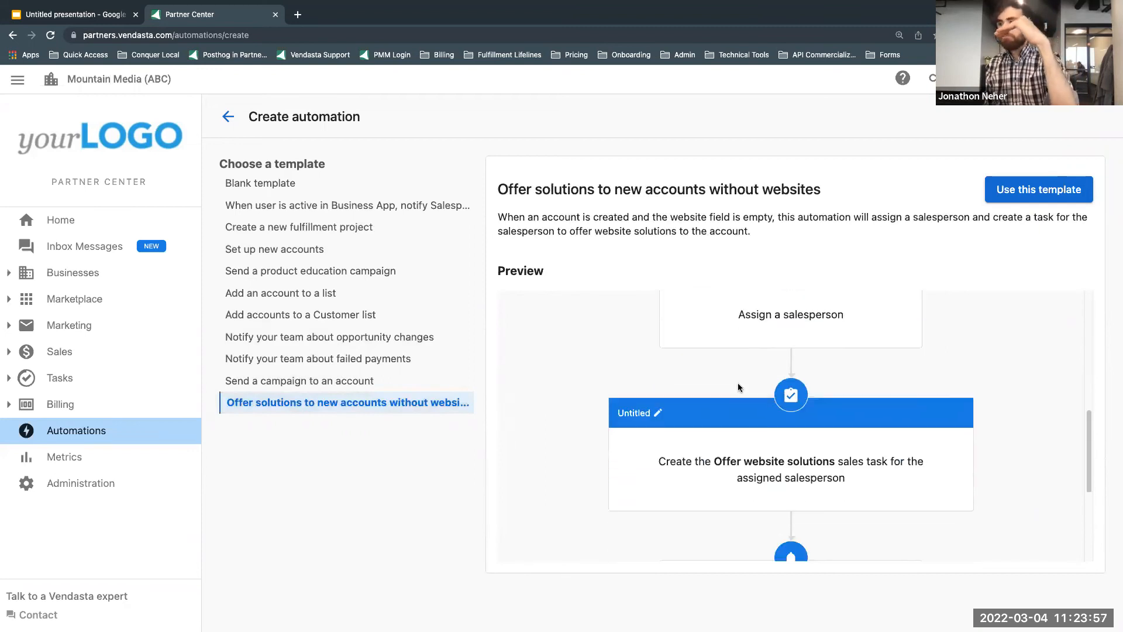
scroll(738, 384, down, 3)
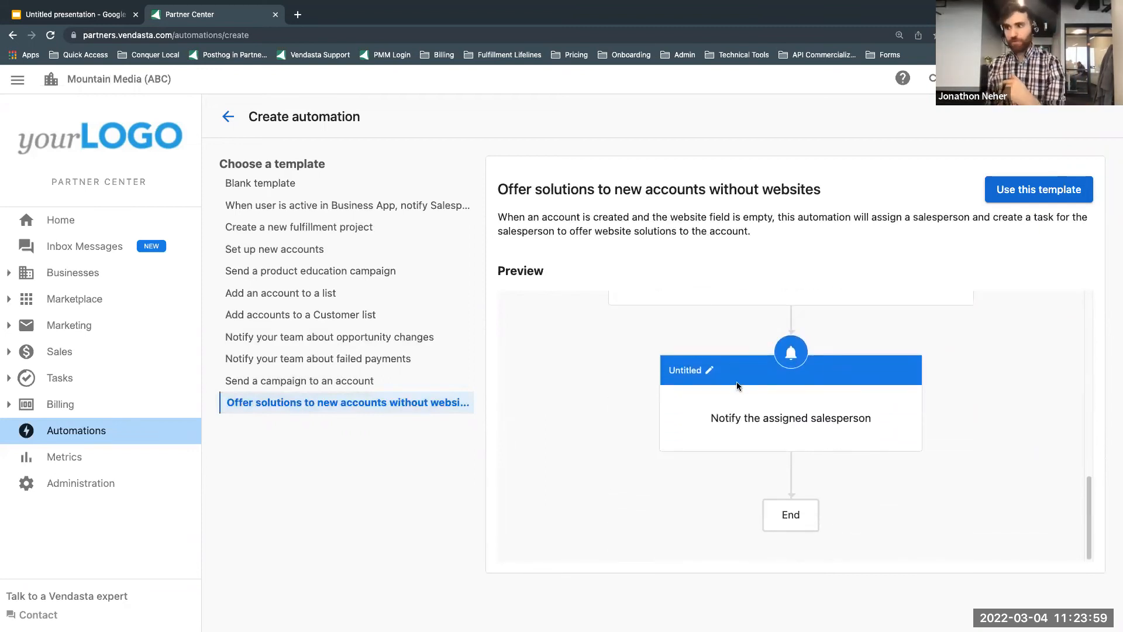
Step: Preview the template that notifies the salesperson and logs an activity when a user is active in Business App, including its branches
click(416, 209)
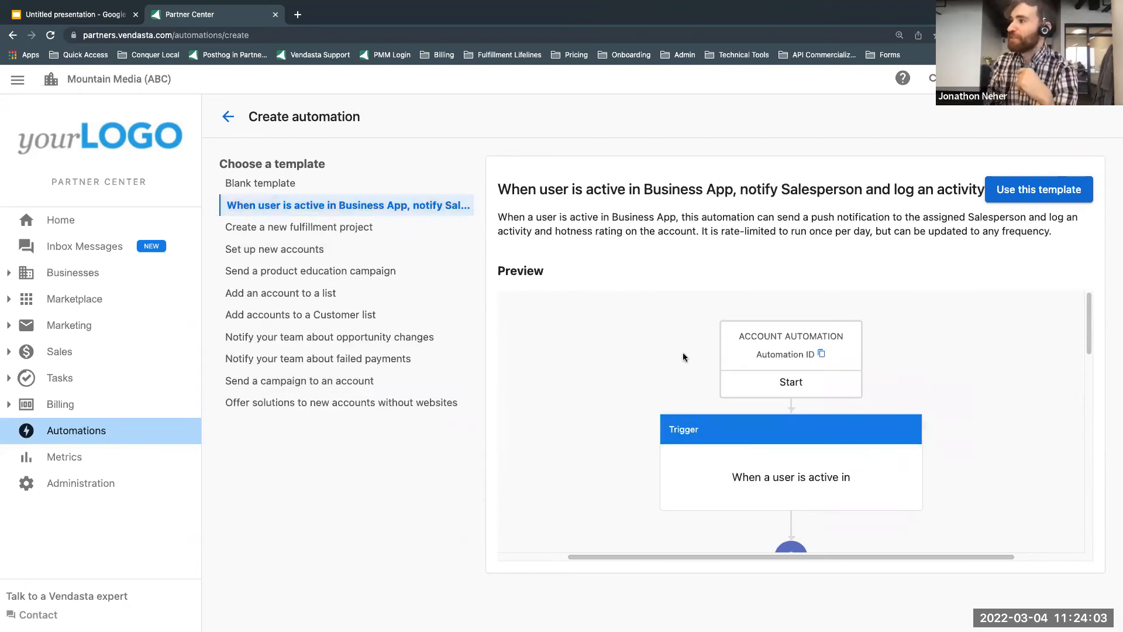
scroll(647, 301, down, 5)
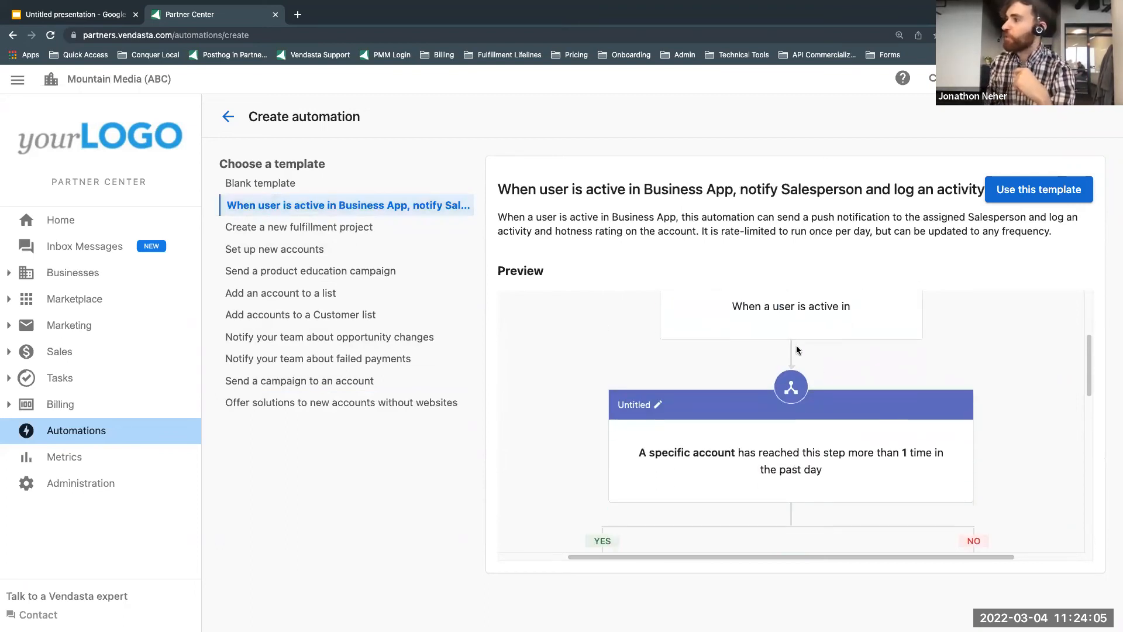
scroll(837, 359, down, 5)
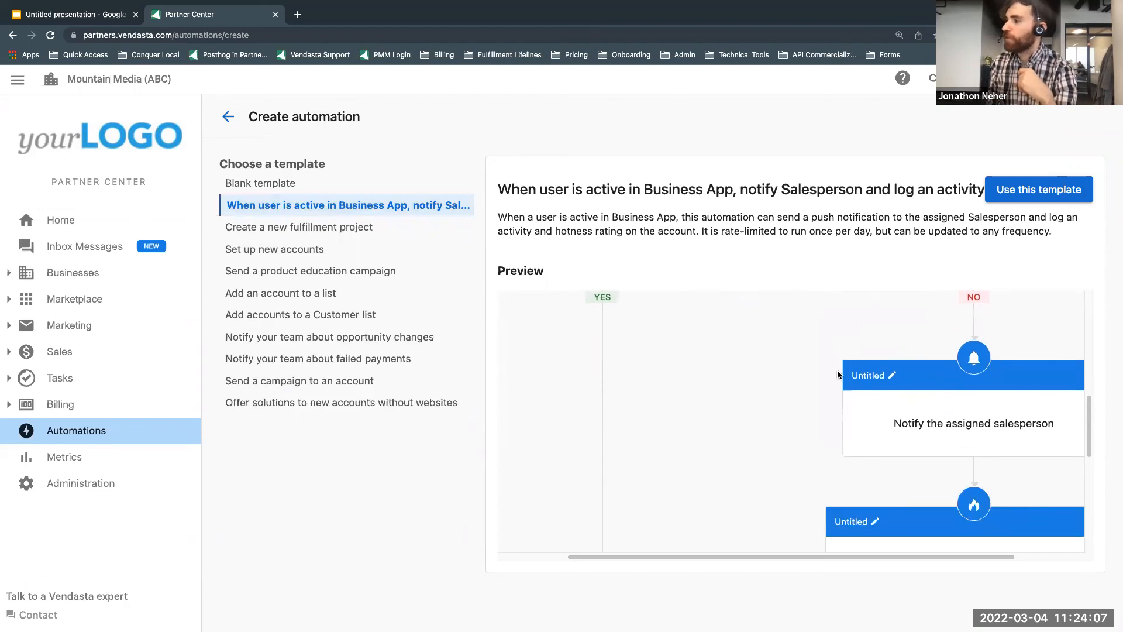
scroll(837, 372, down, 5)
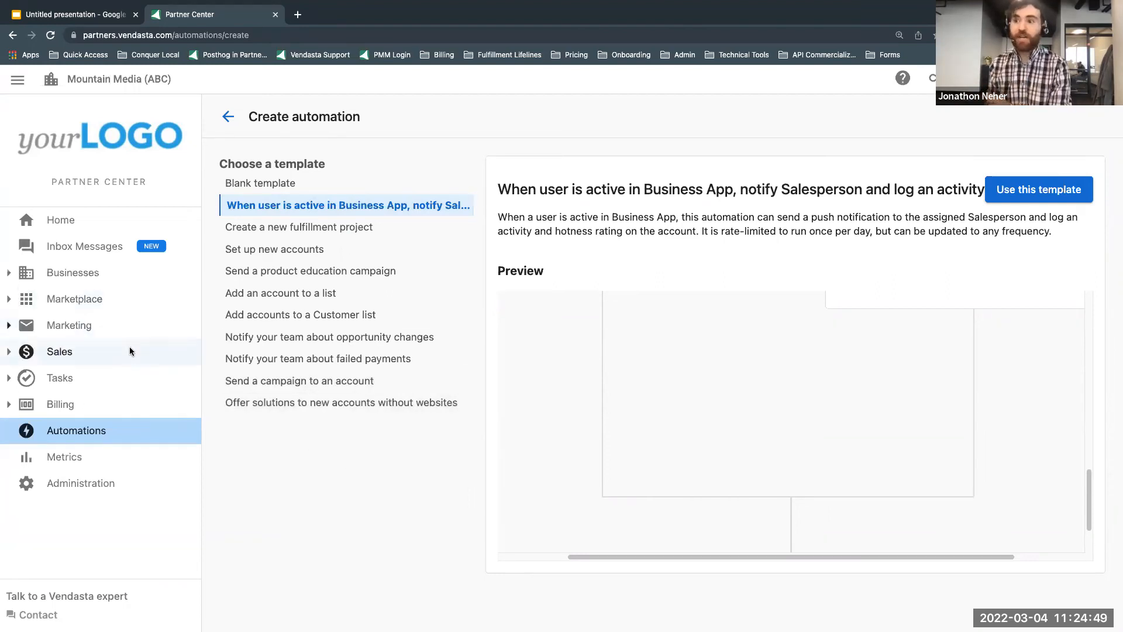
Step: Create a customer acquisition campaign named "[ConquerLocal]"
click(81, 326)
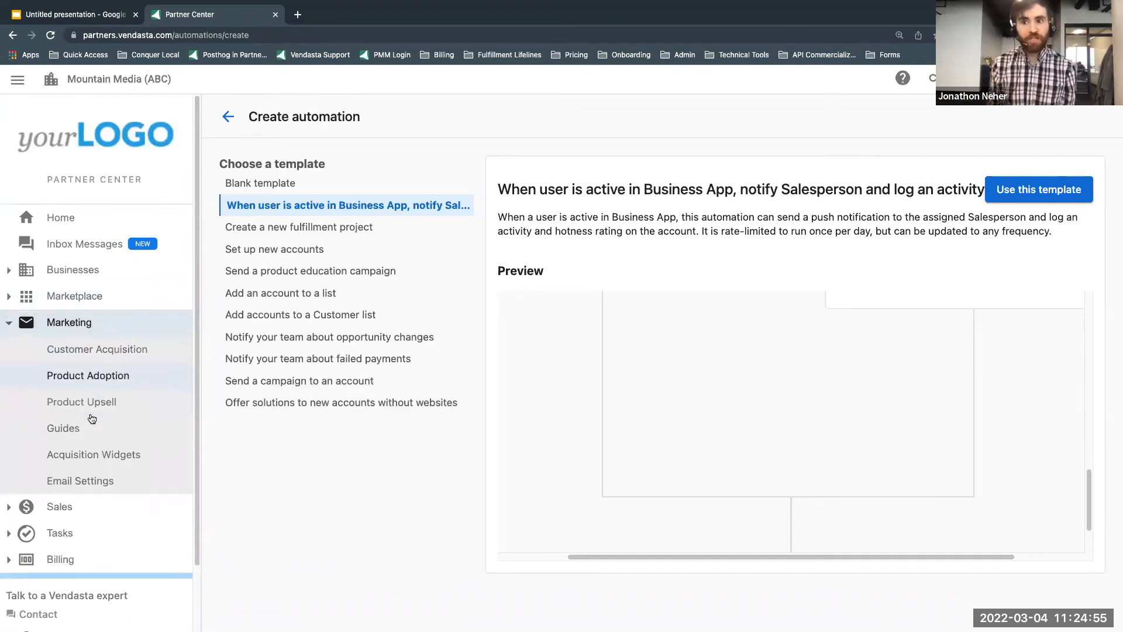
click(67, 351)
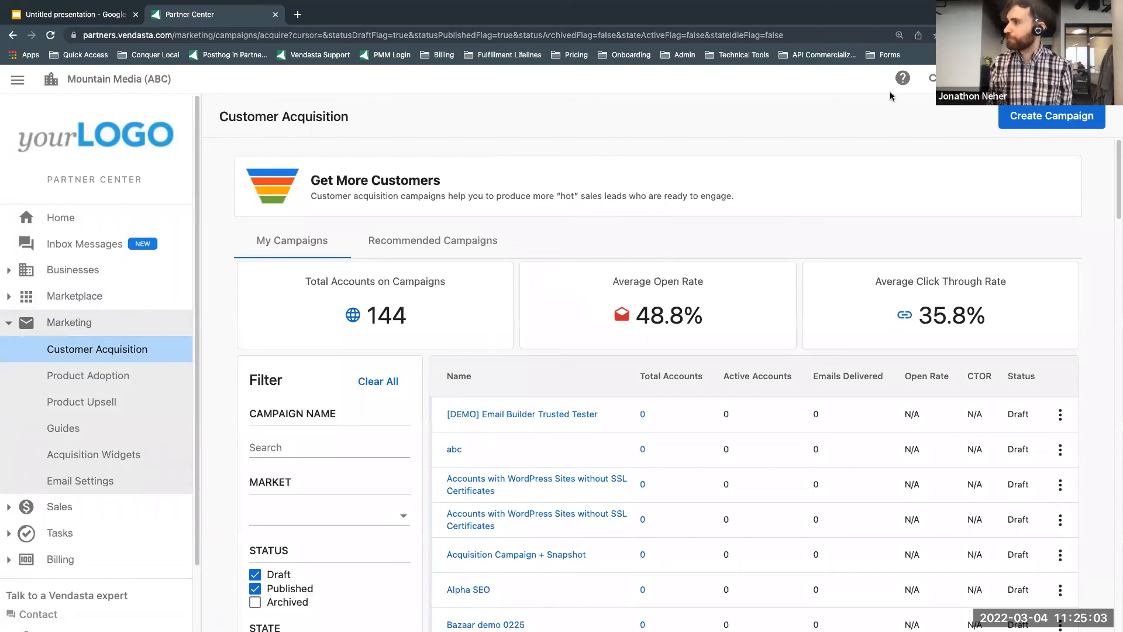
click(1025, 118)
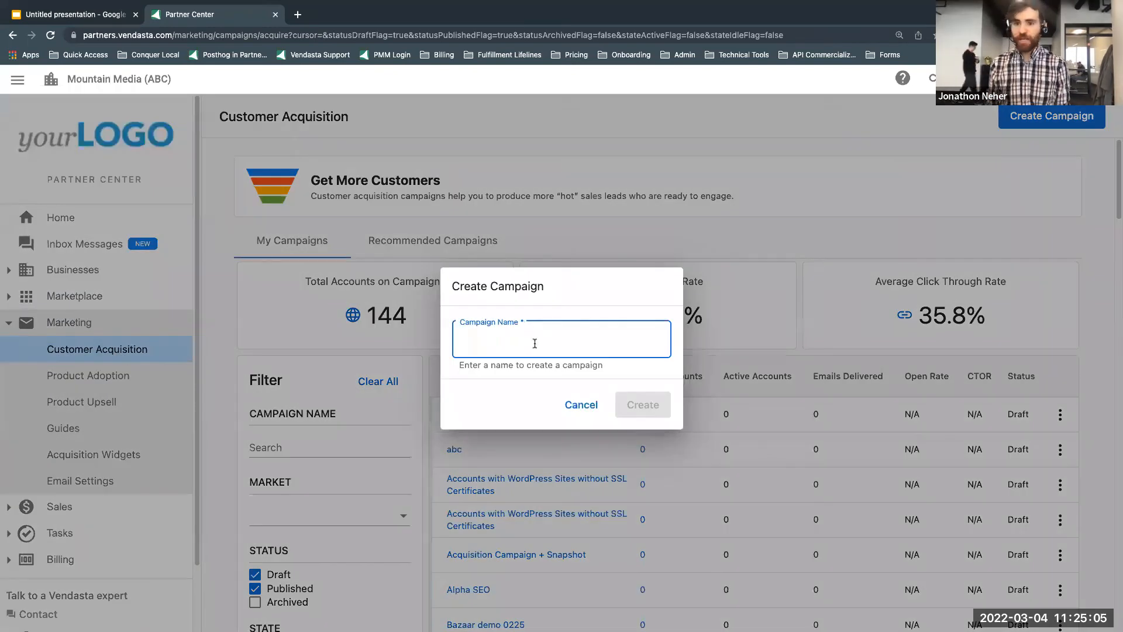
text([Conquer)
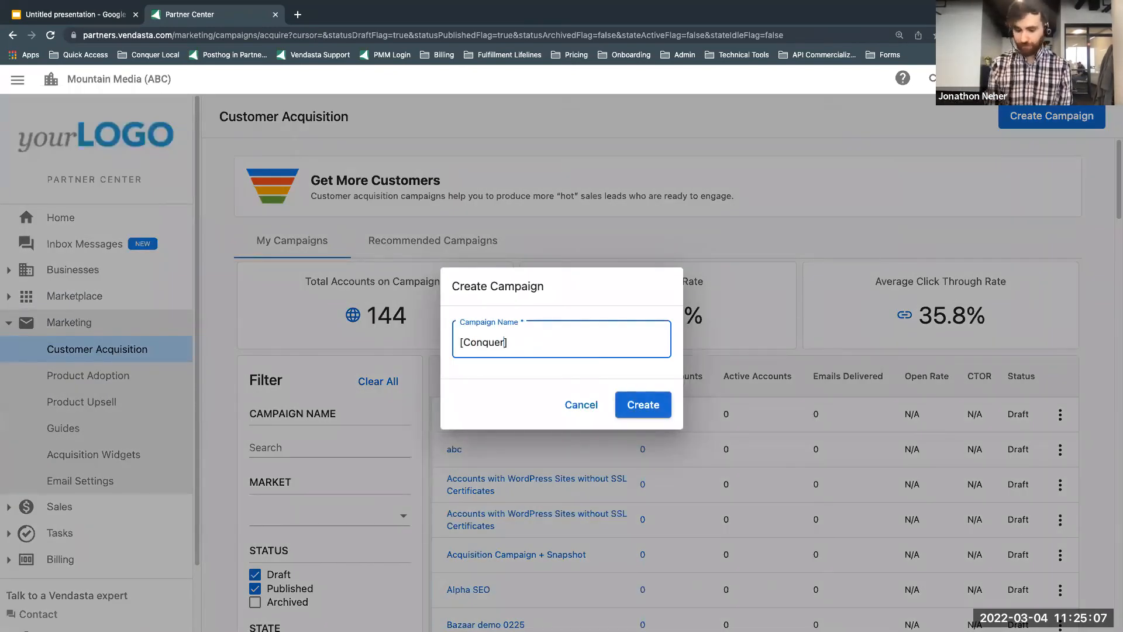
text(Local])
click(657, 406)
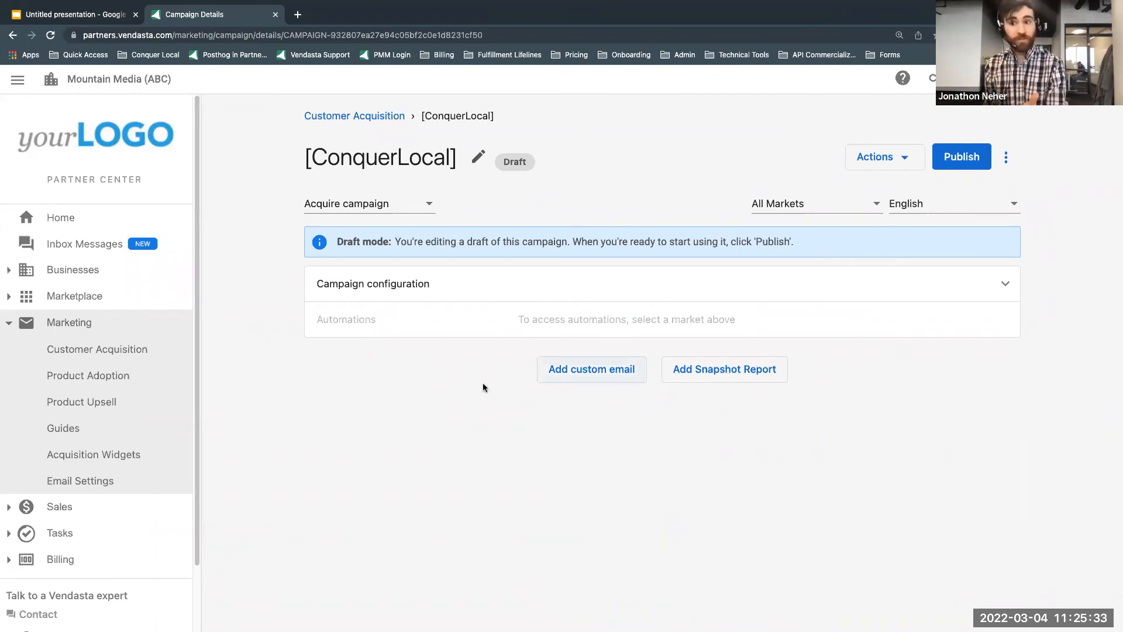
Step: Add a custom email to the campaign with the subject line "Hey! Are you interested in a new builder?"
click(579, 370)
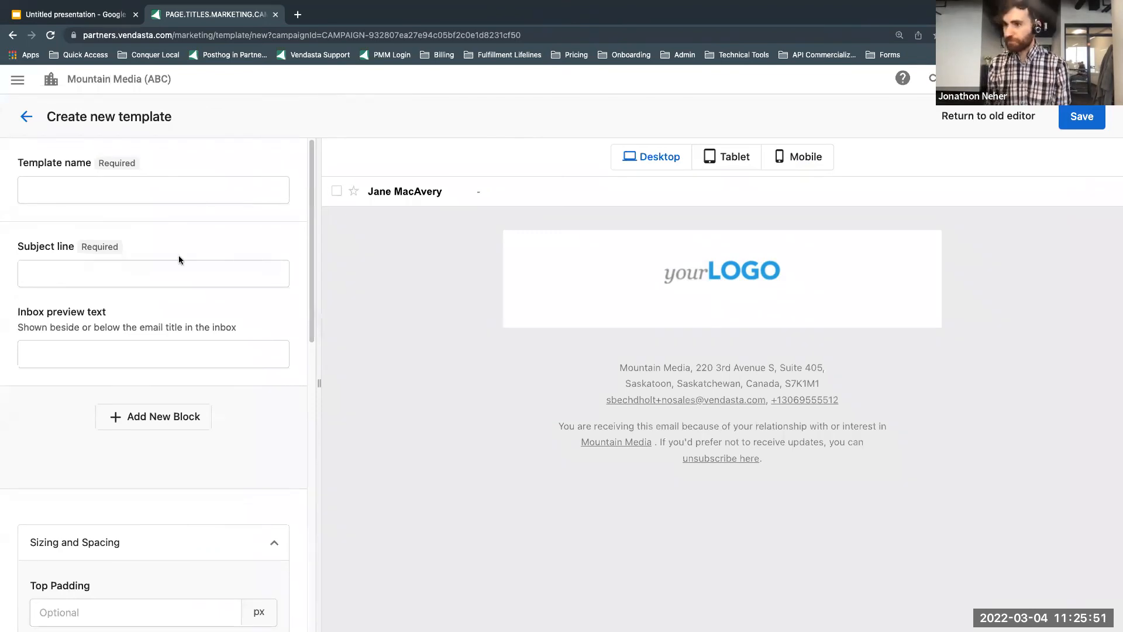
click(100, 281)
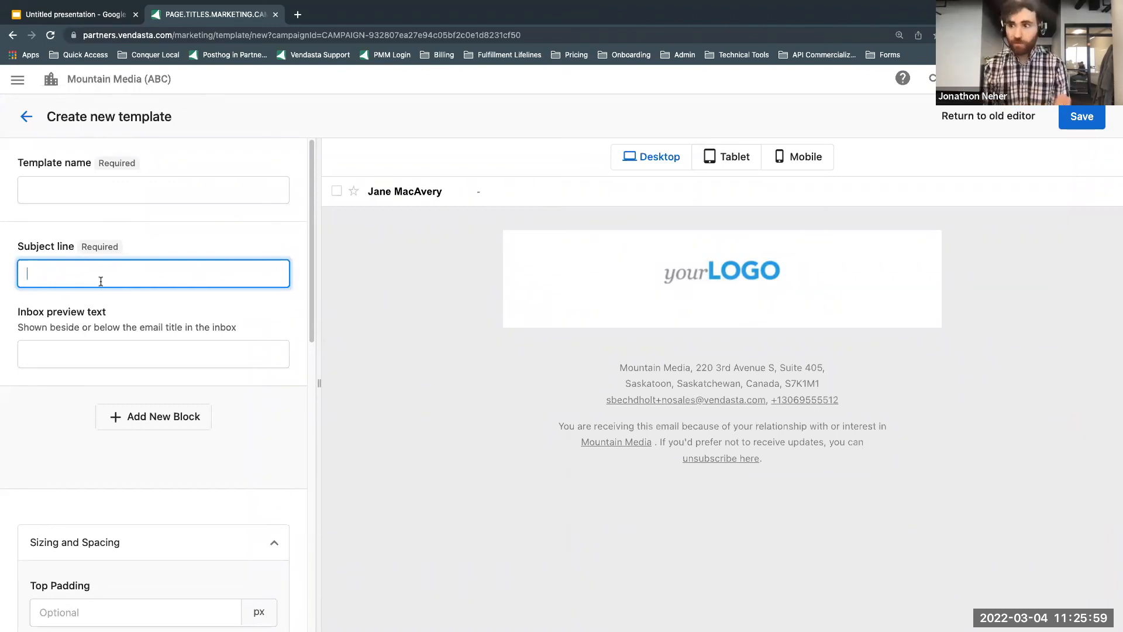
text(Hey)
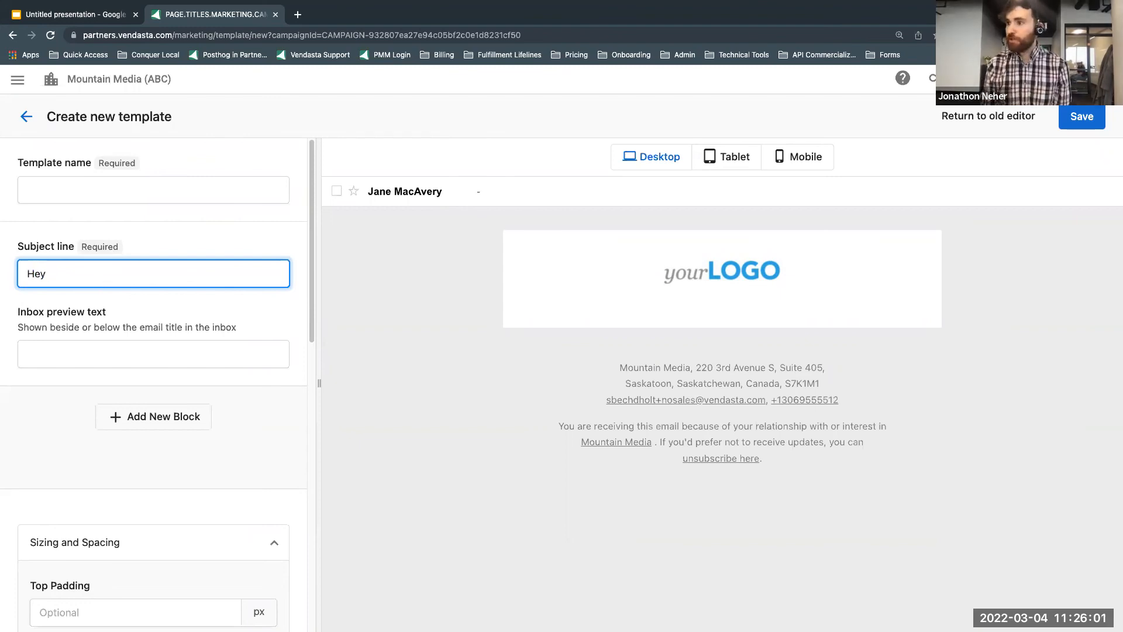
text(! Are )
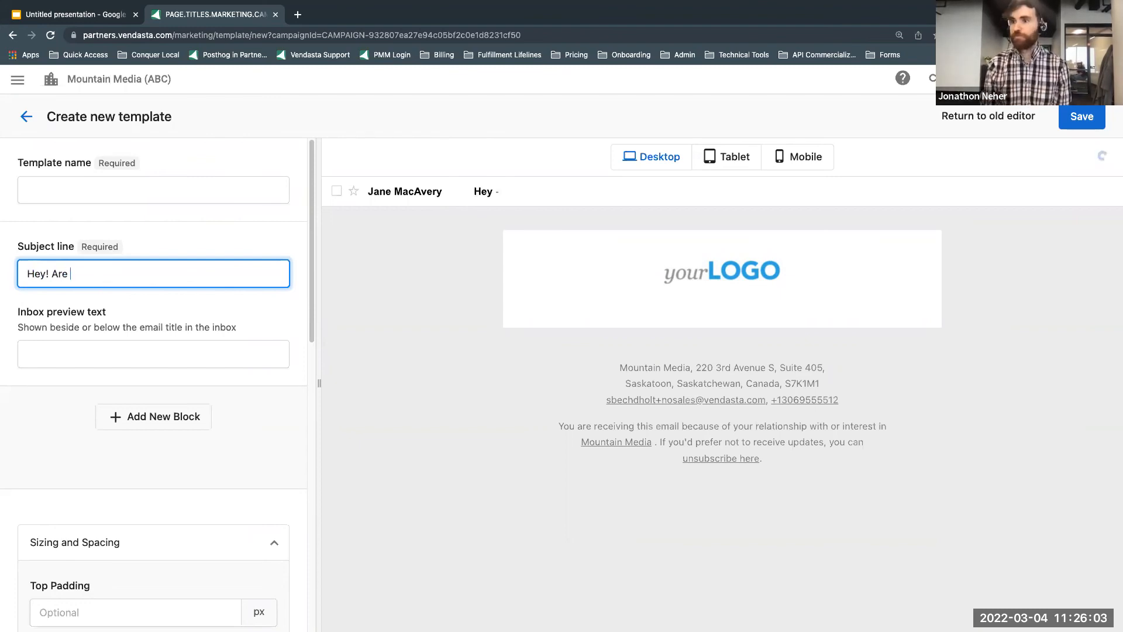
text(you interested in a)
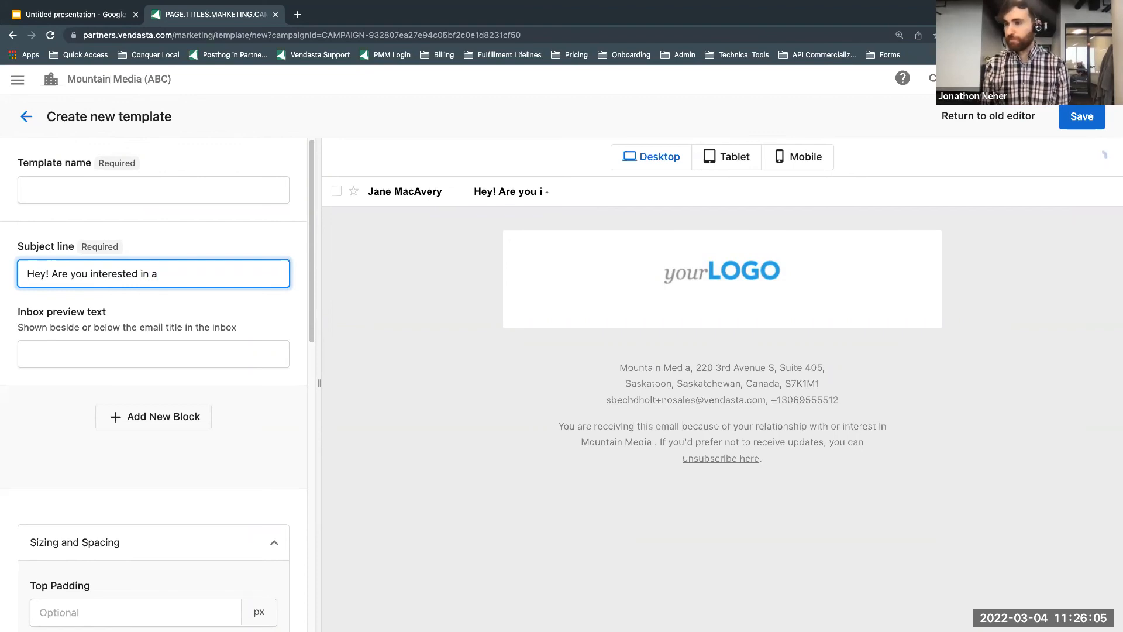
text( new builder?)
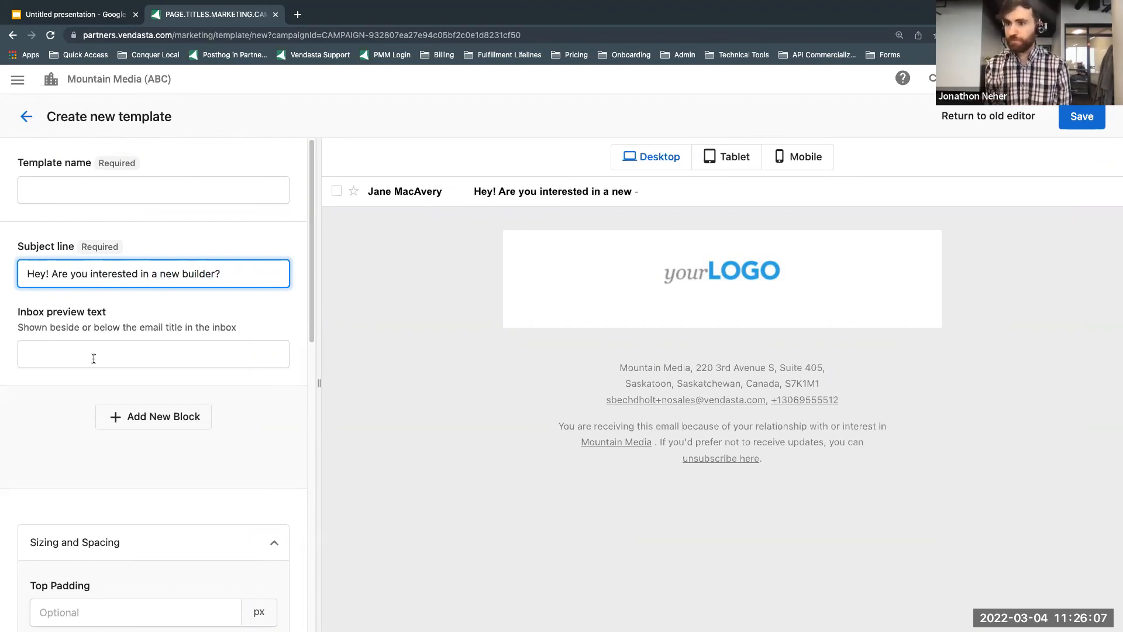
Step: Set the email's inbox preview text to "Check it out!"
click(98, 360)
text(Check it ou!)
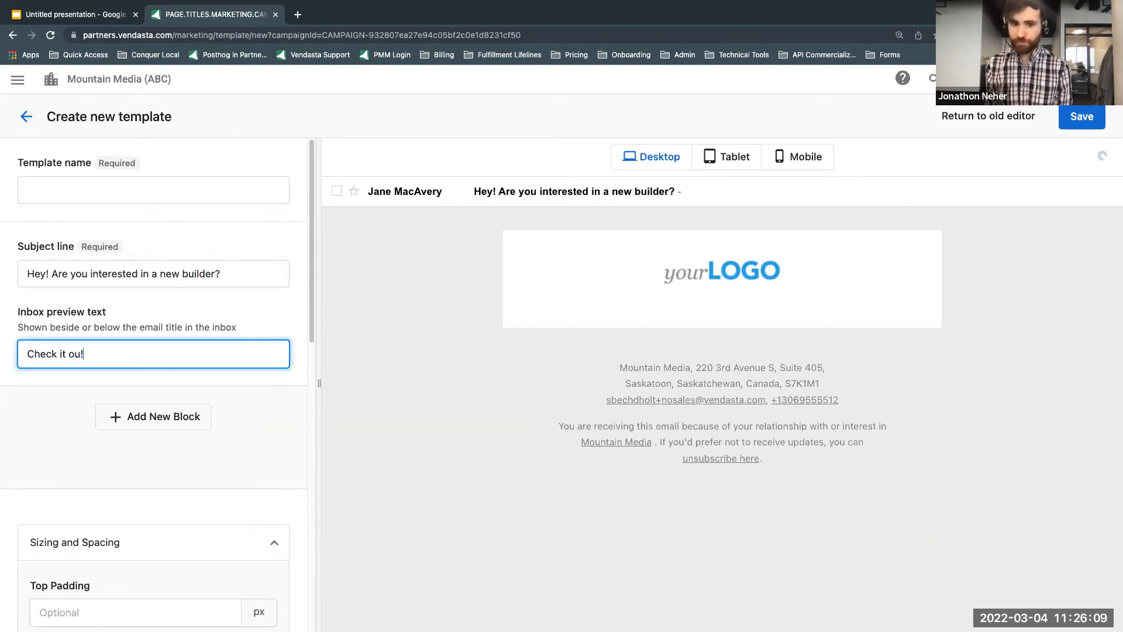
key(Left)
text(t)
click(454, 322)
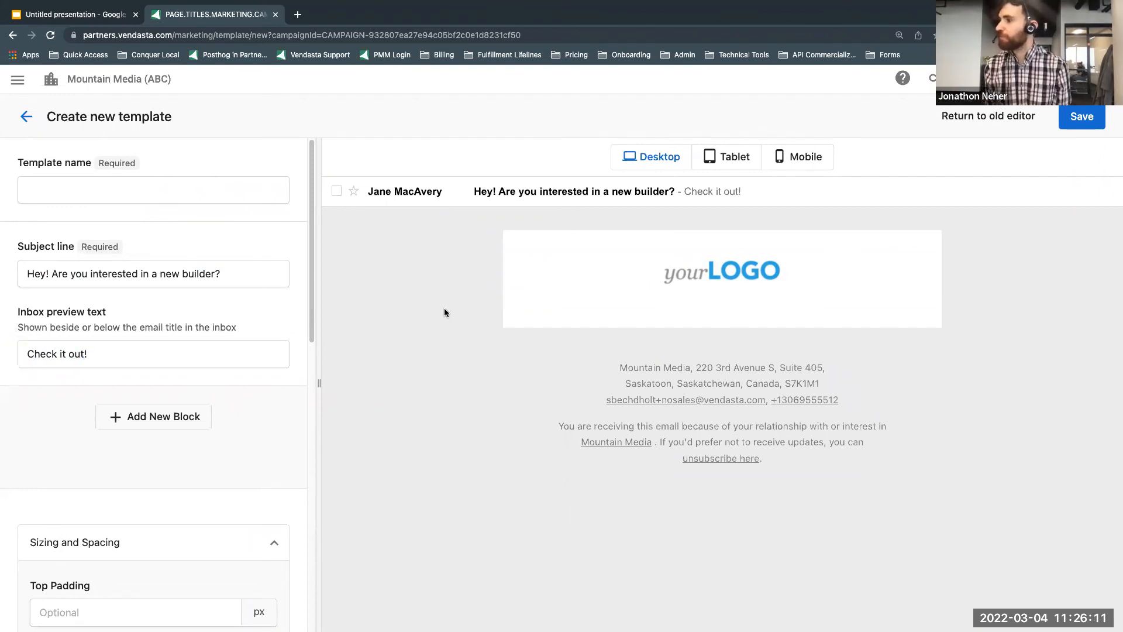
Step: Preview the email in the tablet and mobile layouts, and return to the desktop layout
click(714, 162)
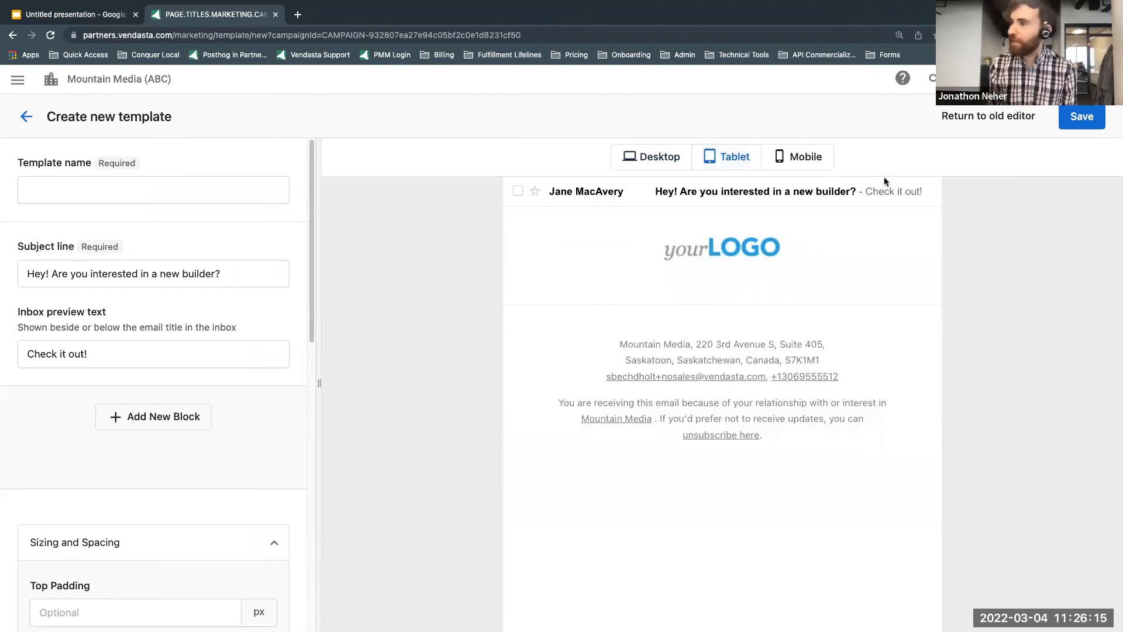
click(806, 156)
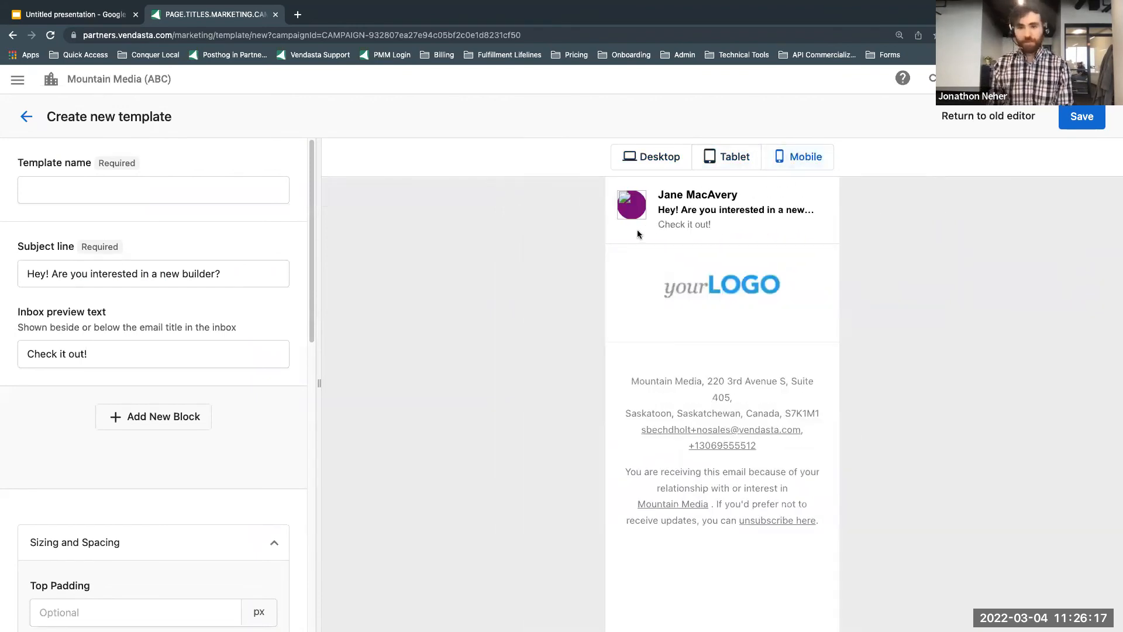
click(665, 161)
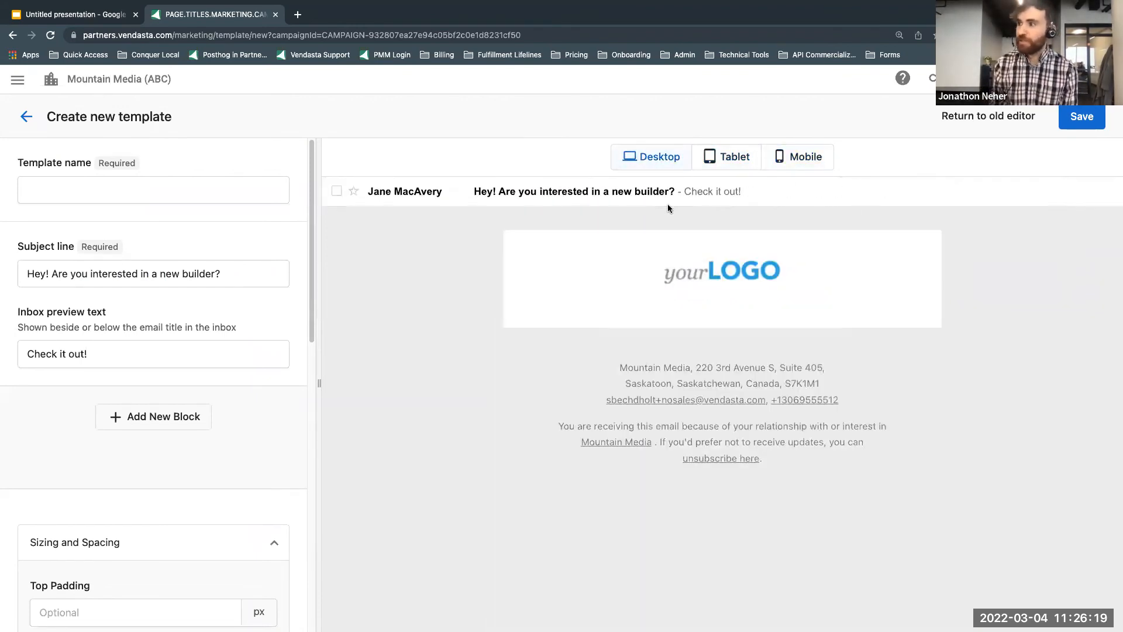
Step: Add an image block to the email and fill it with the portrait photo of the man in glasses
scroll(53, 293, down, 3)
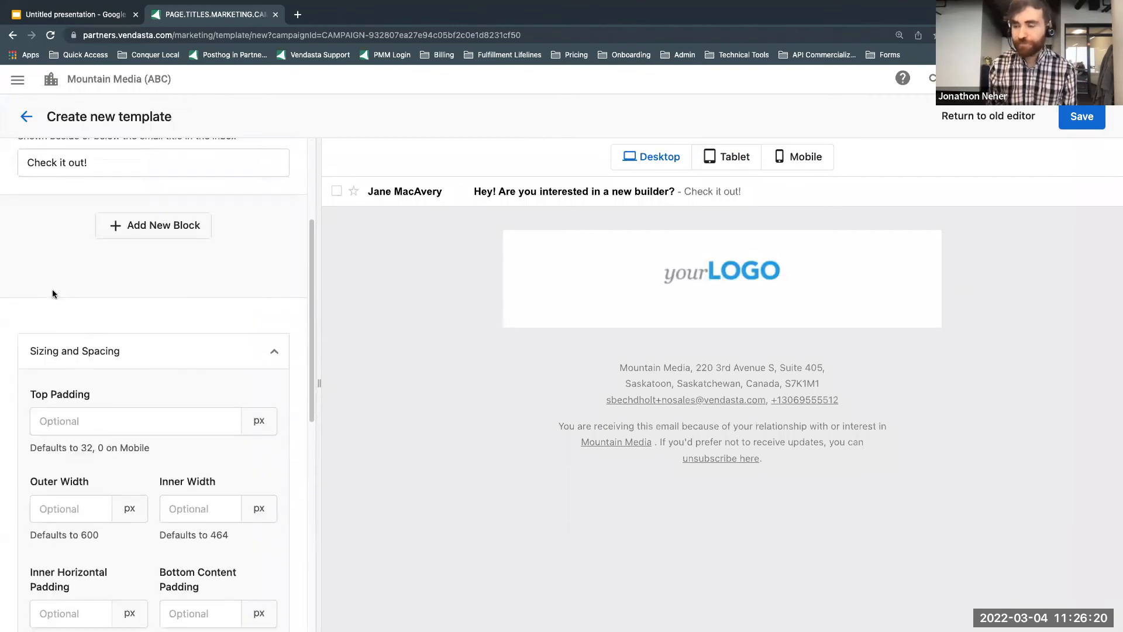
click(154, 228)
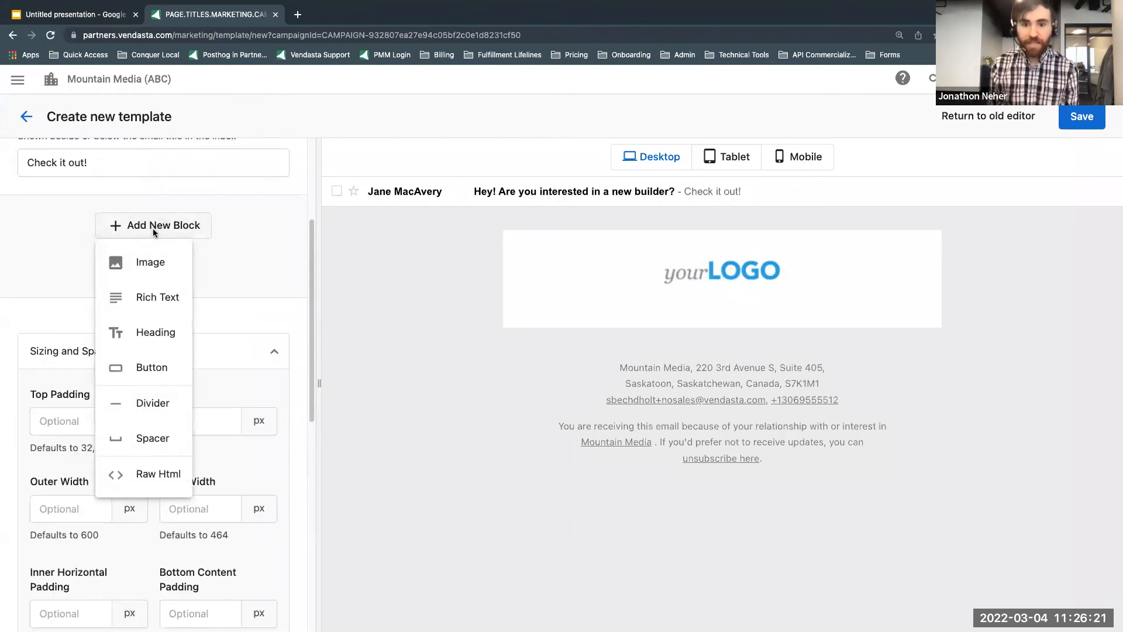
click(138, 263)
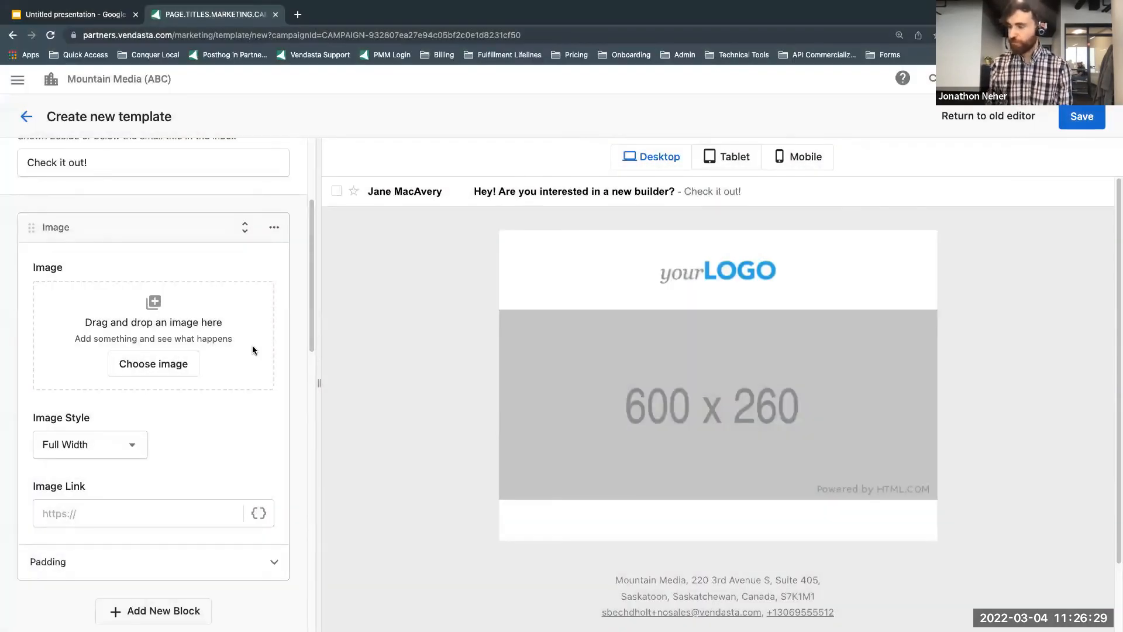
scroll(209, 302, down, 1)
scroll(243, 346, down, 3)
Step: Add a button block below the image with the button text "Check this out!"
click(178, 472)
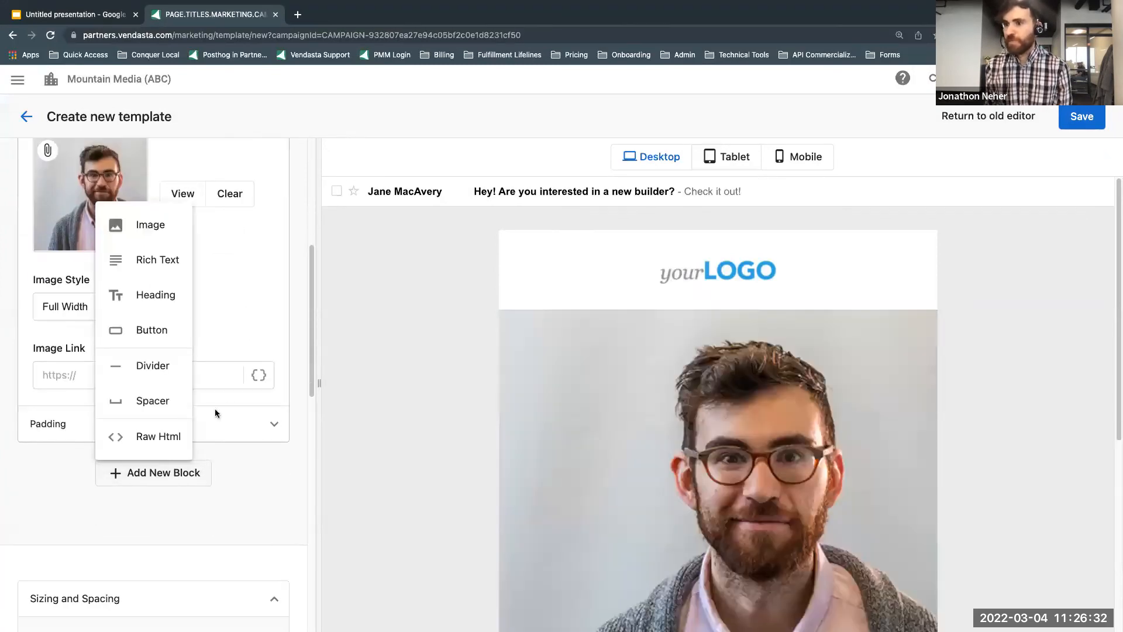
click(172, 326)
scroll(178, 369, down, 2)
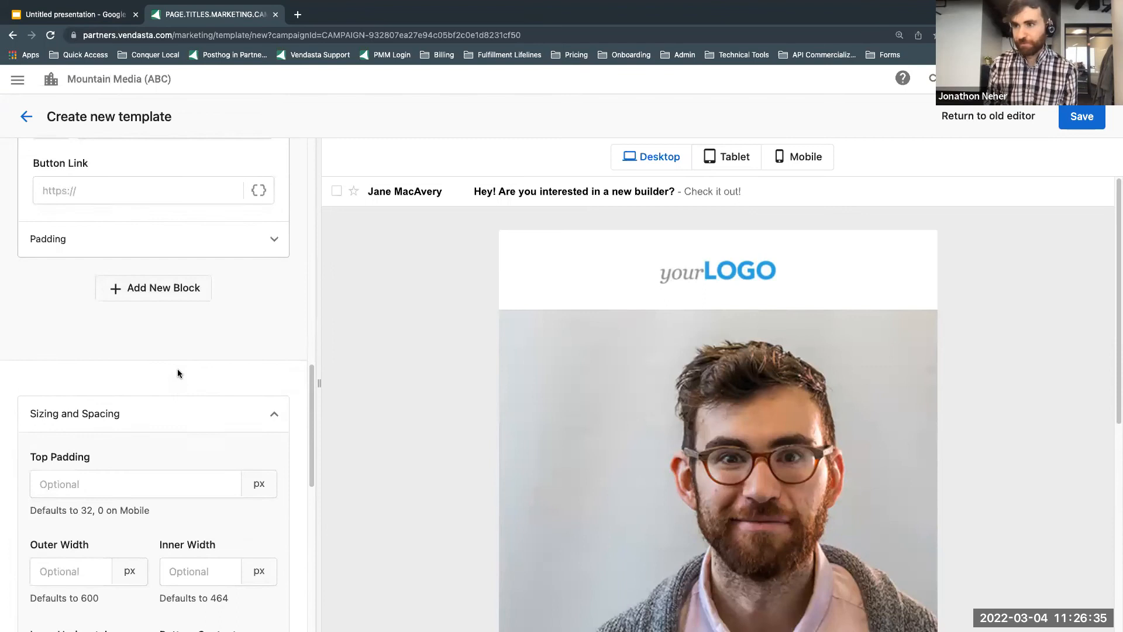
scroll(177, 369, up, 3)
scroll(157, 346, up, 1)
click(124, 228)
text(Check this out!)
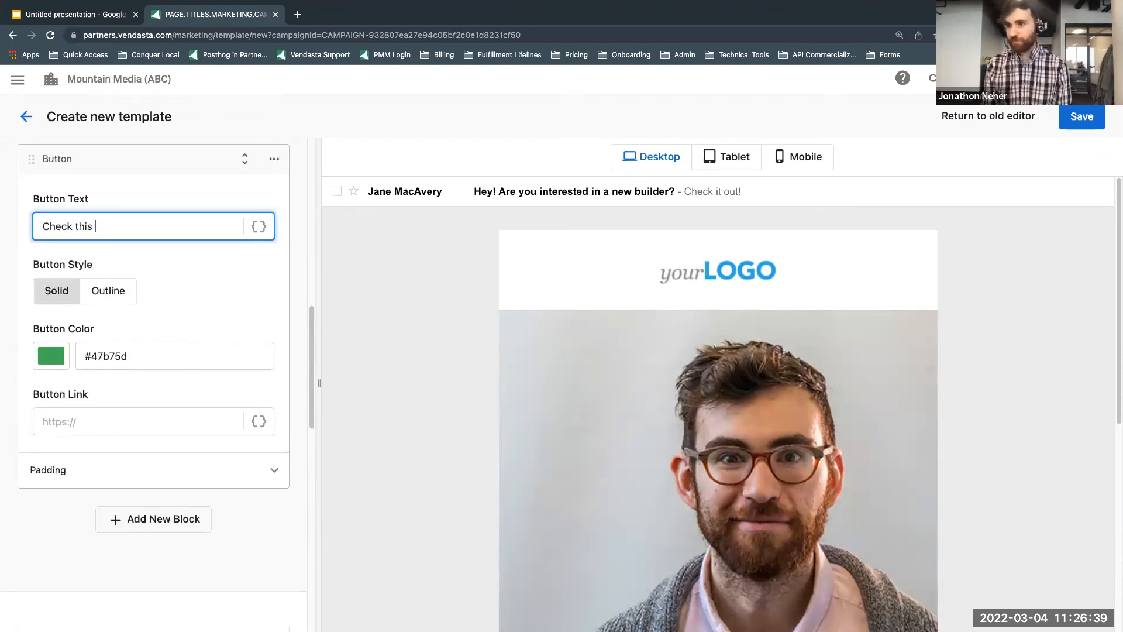
Step: Set the button's link to the dynamic content {{ businessAppStoreUrl }} from the Business app details category
click(259, 420)
click(524, 272)
click(544, 346)
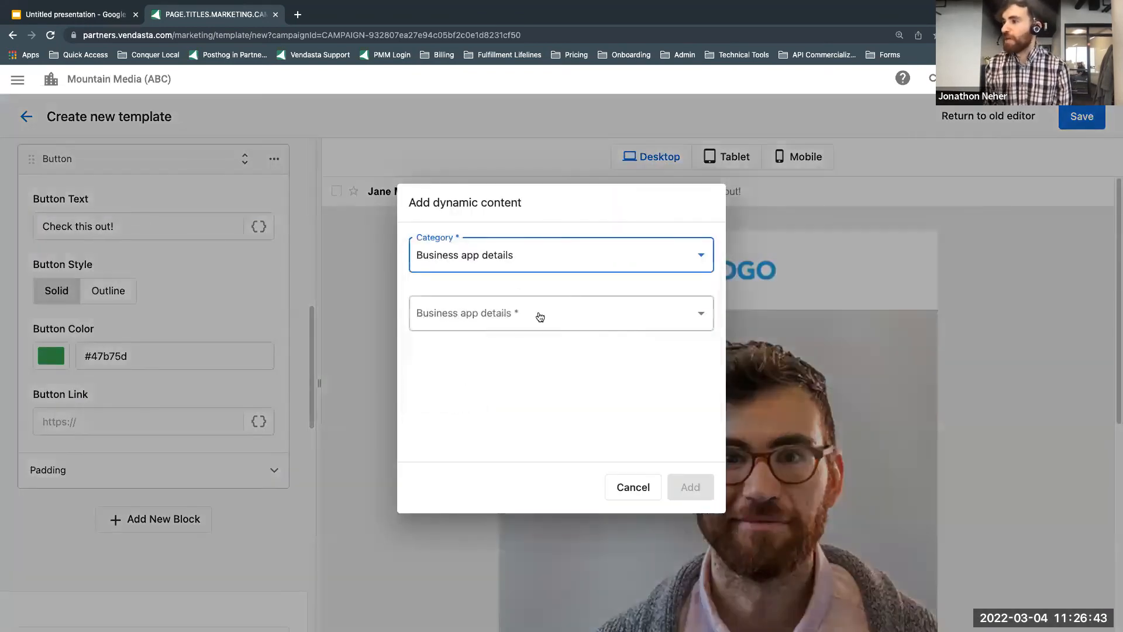
click(536, 315)
click(623, 377)
click(690, 487)
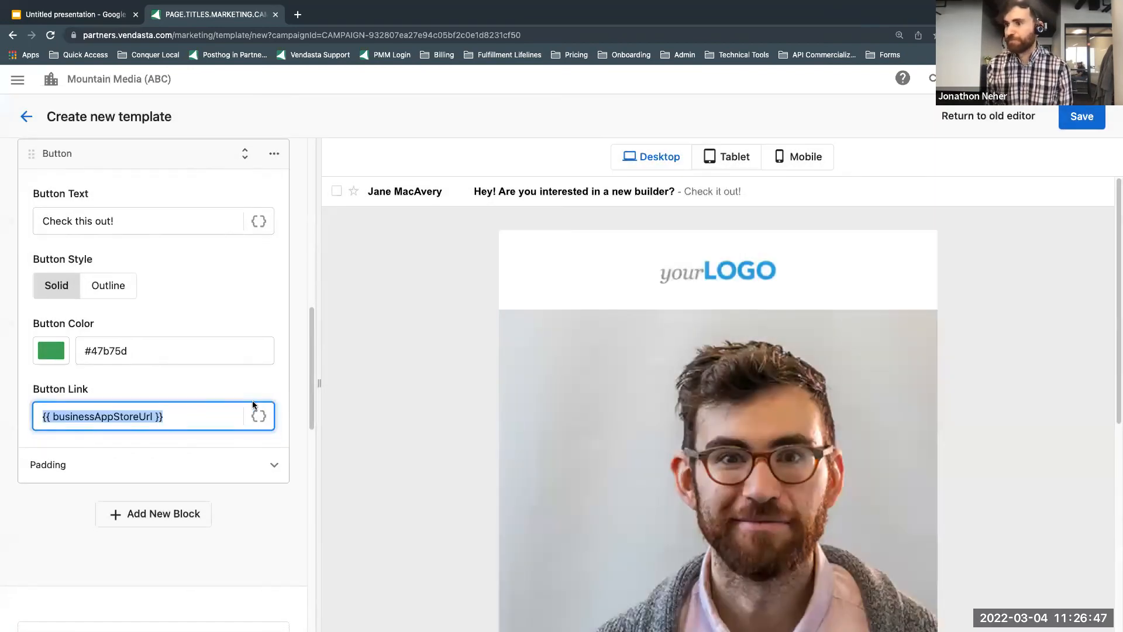
Step: Check the image and button in the tablet and mobile previews, and return to the desktop preview
click(719, 159)
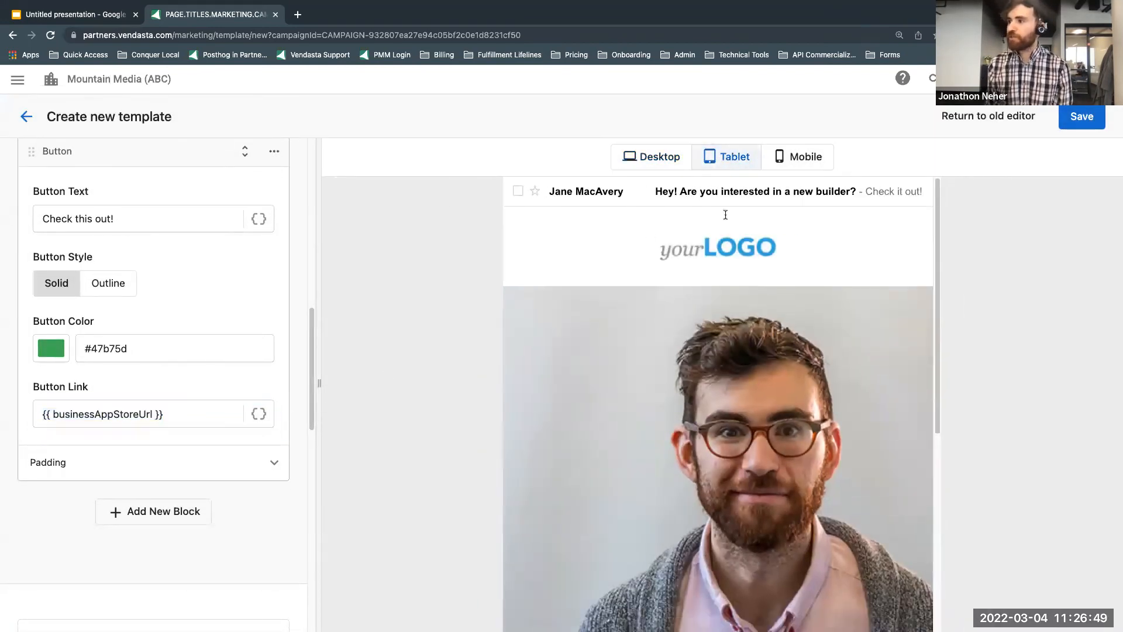
scroll(697, 331, down, 4)
scroll(702, 281, up, 2)
click(802, 157)
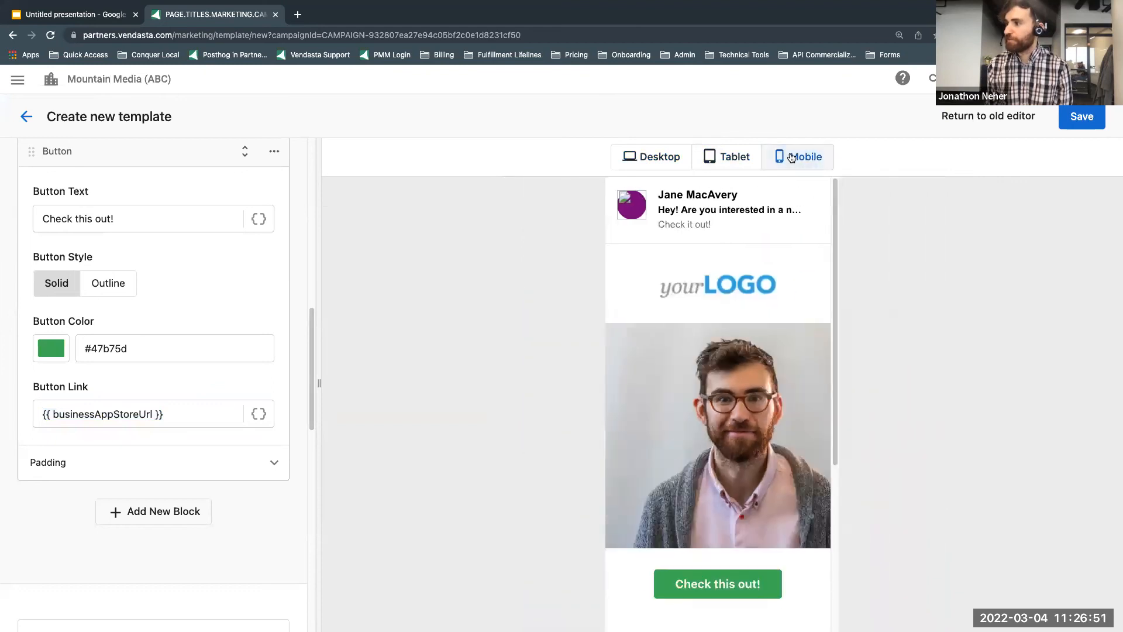
click(654, 157)
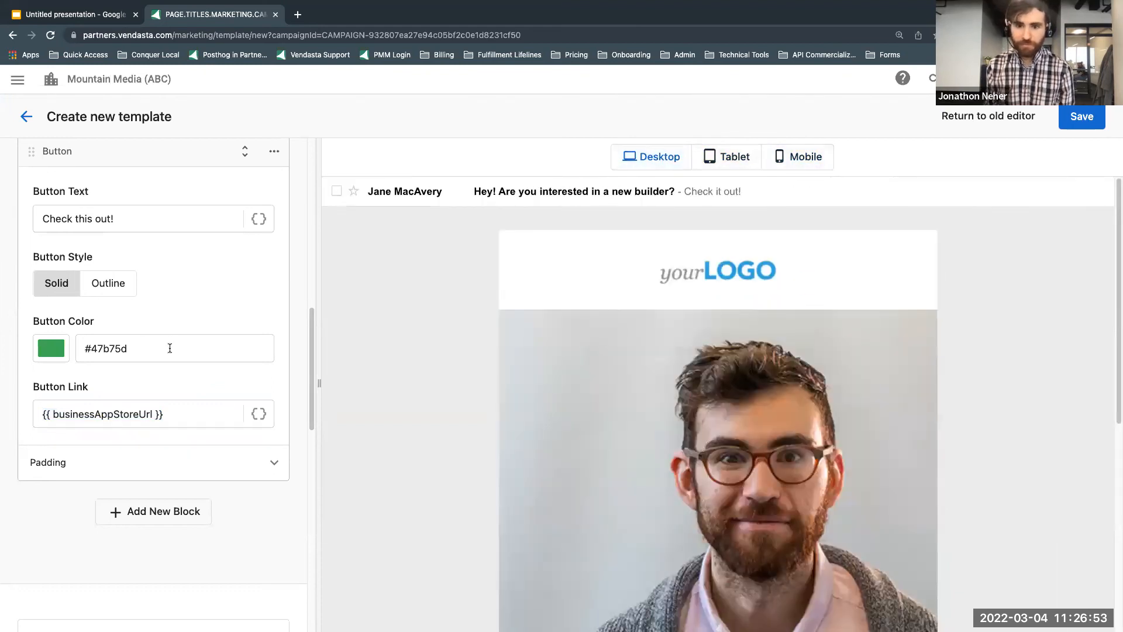
Step: Move the button block above the image block and check the reordered email preview
scroll(166, 350, up, 3)
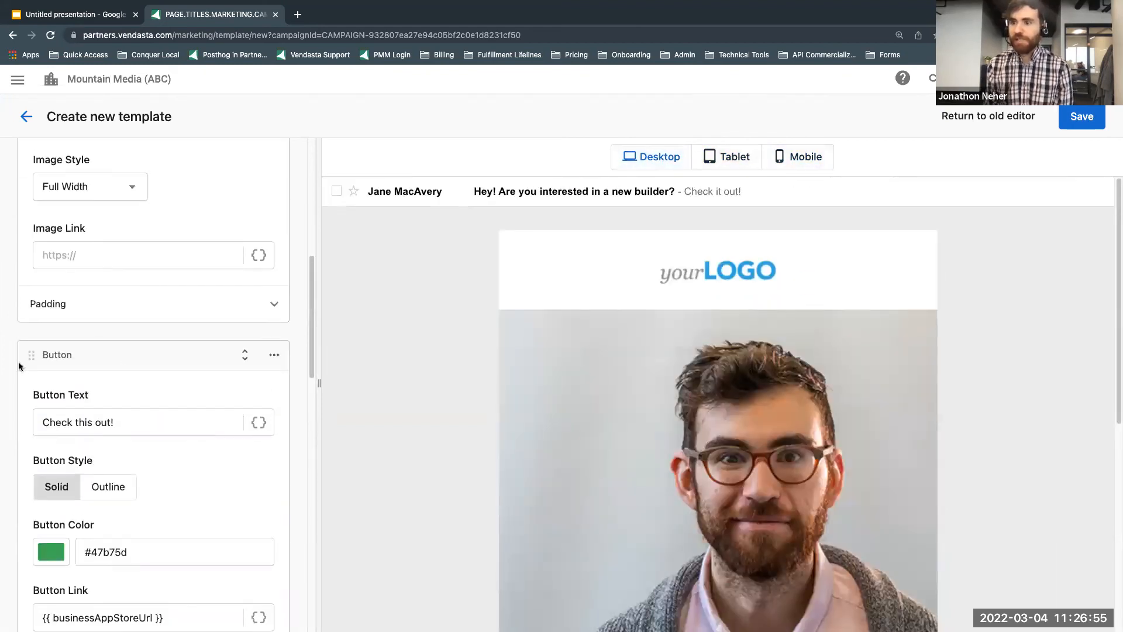
drag(31, 355, 63, 541)
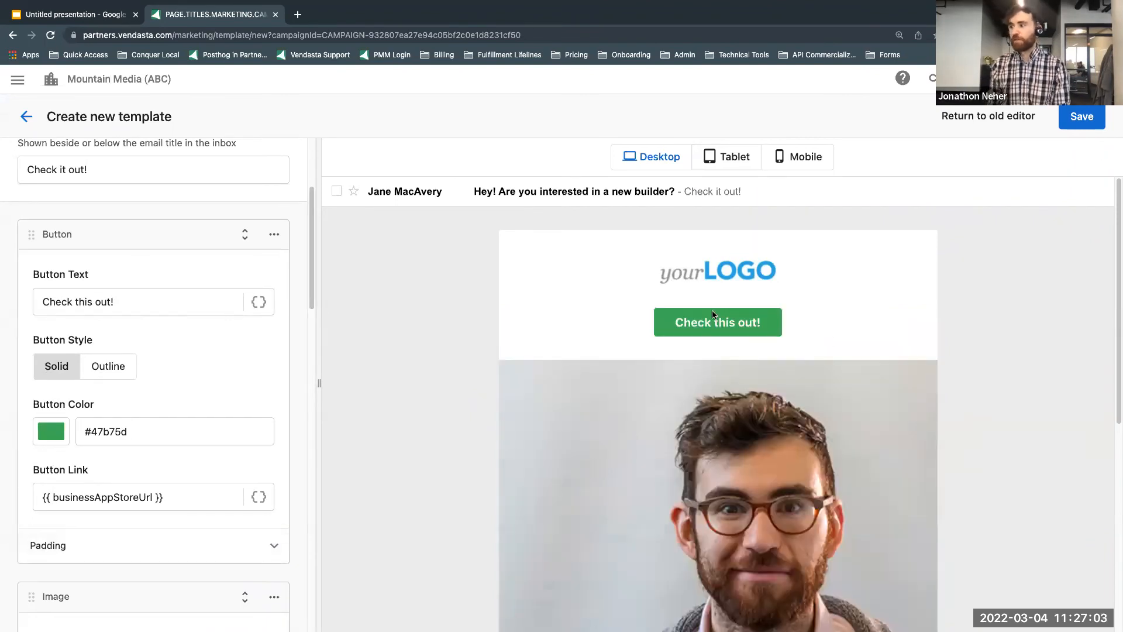
scroll(712, 315, down, 10)
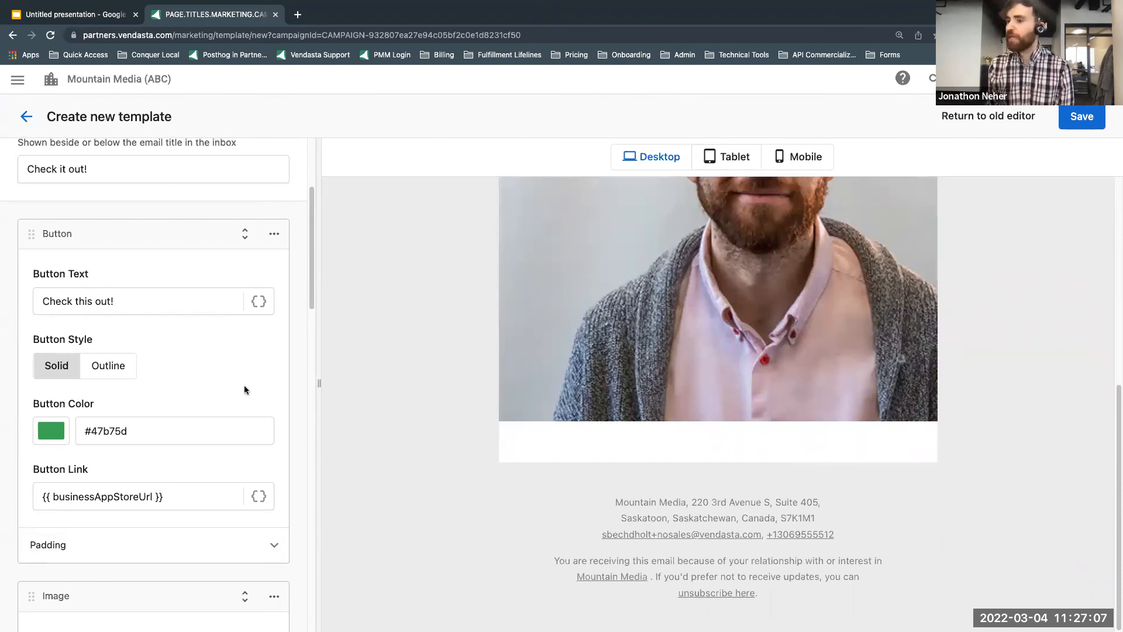
Step: Add a Raw Html block below the image block, keeping its default div code
scroll(244, 409, down, 6)
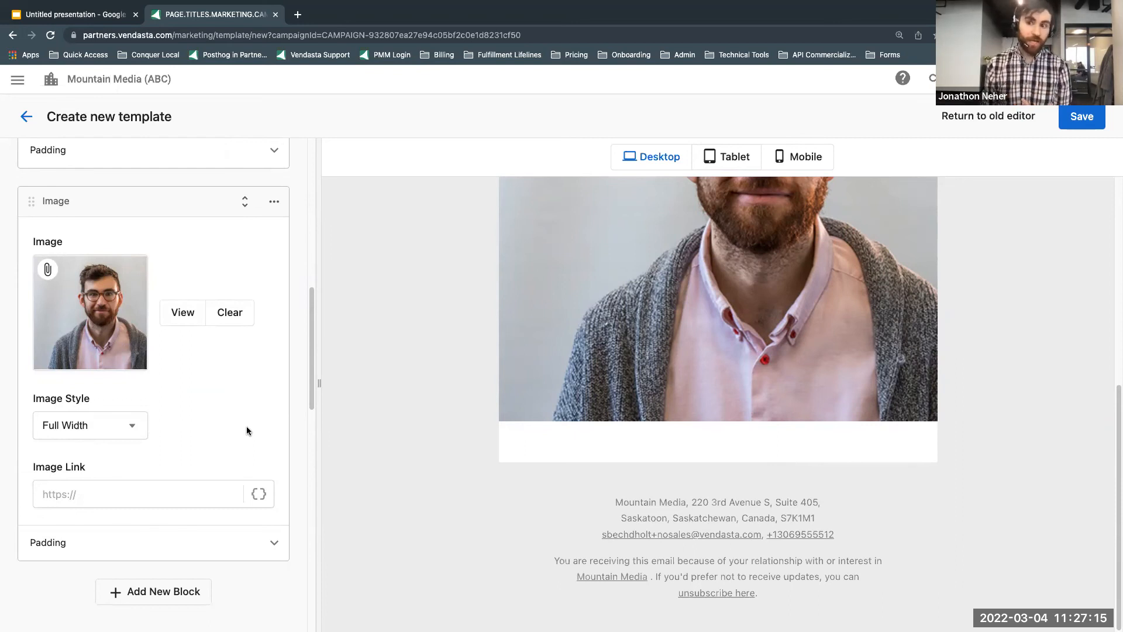
click(187, 595)
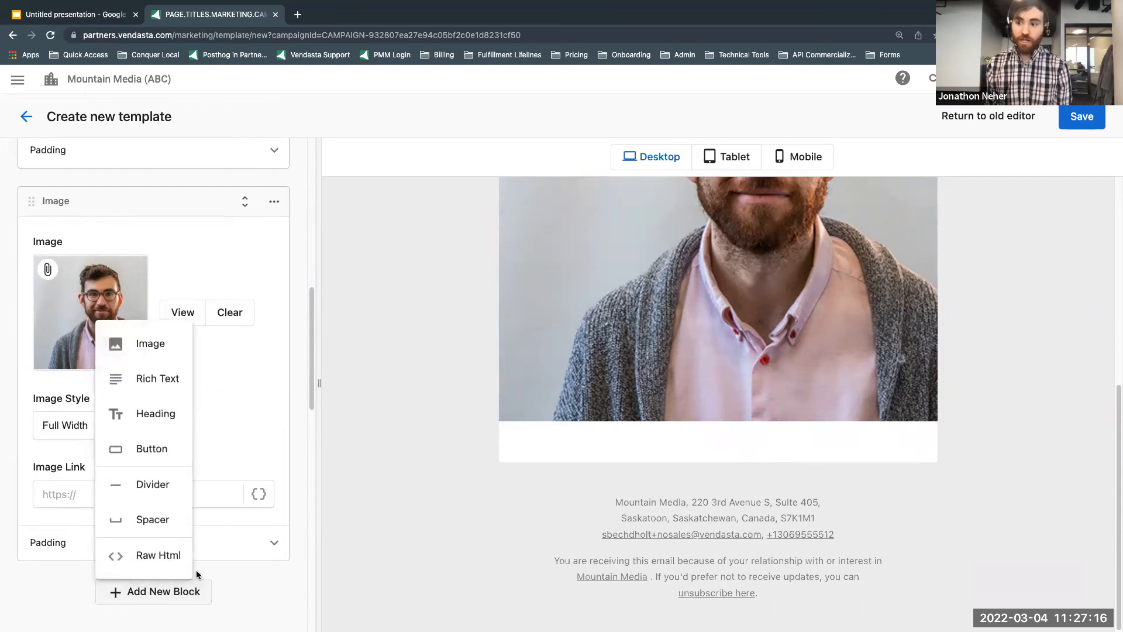
click(158, 555)
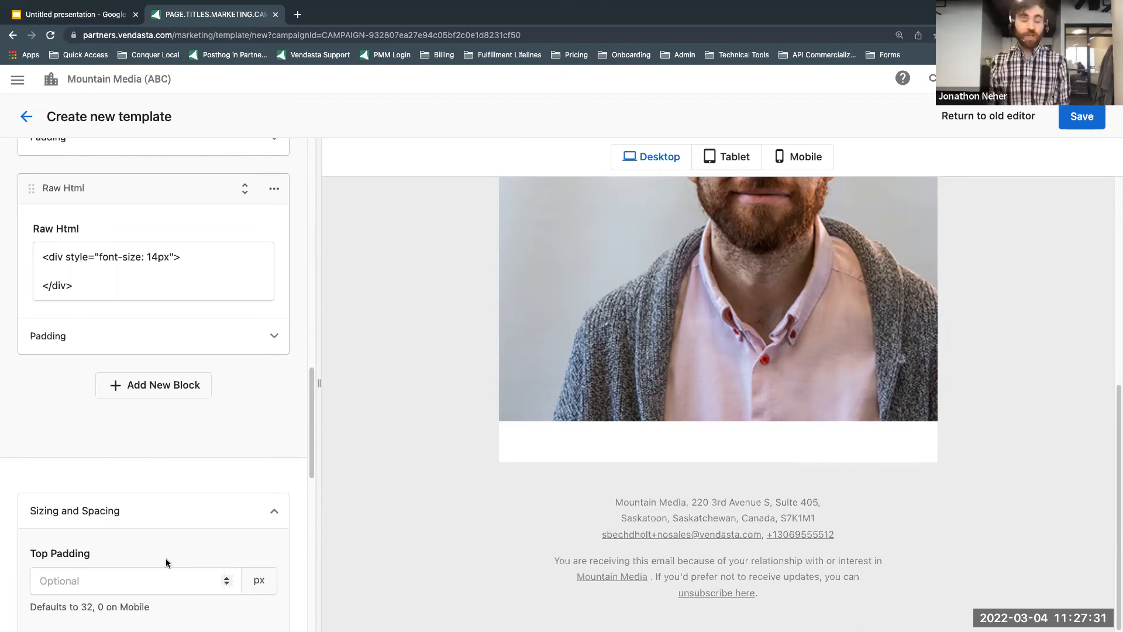
click(135, 287)
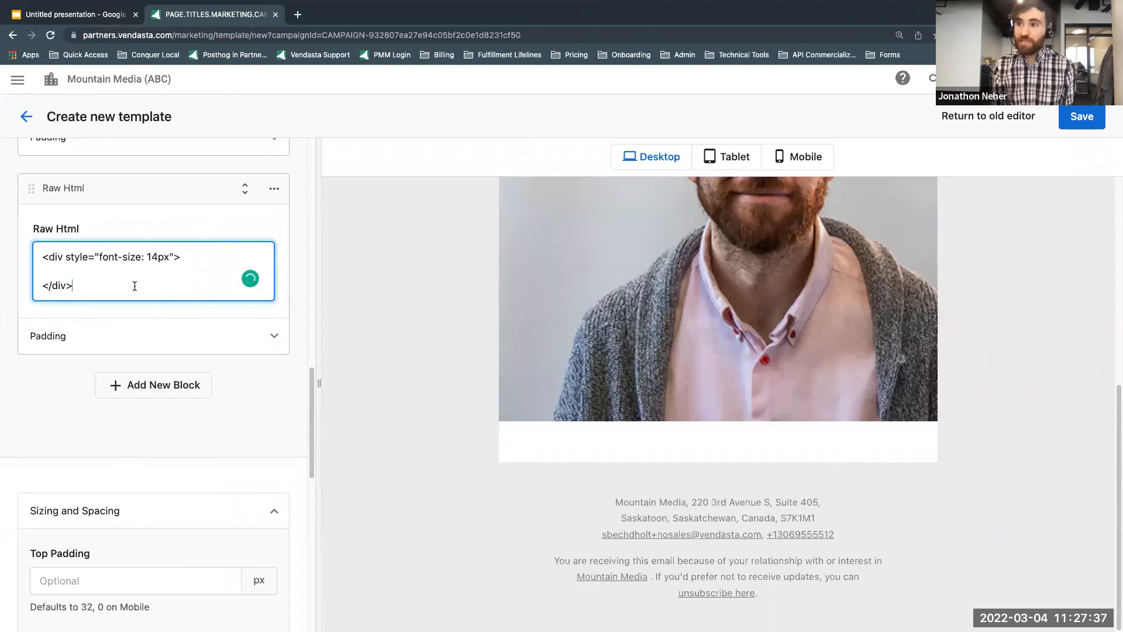
Step: Save the email template and return to the [ConquerLocal] campaign details
scroll(135, 287, up, 6)
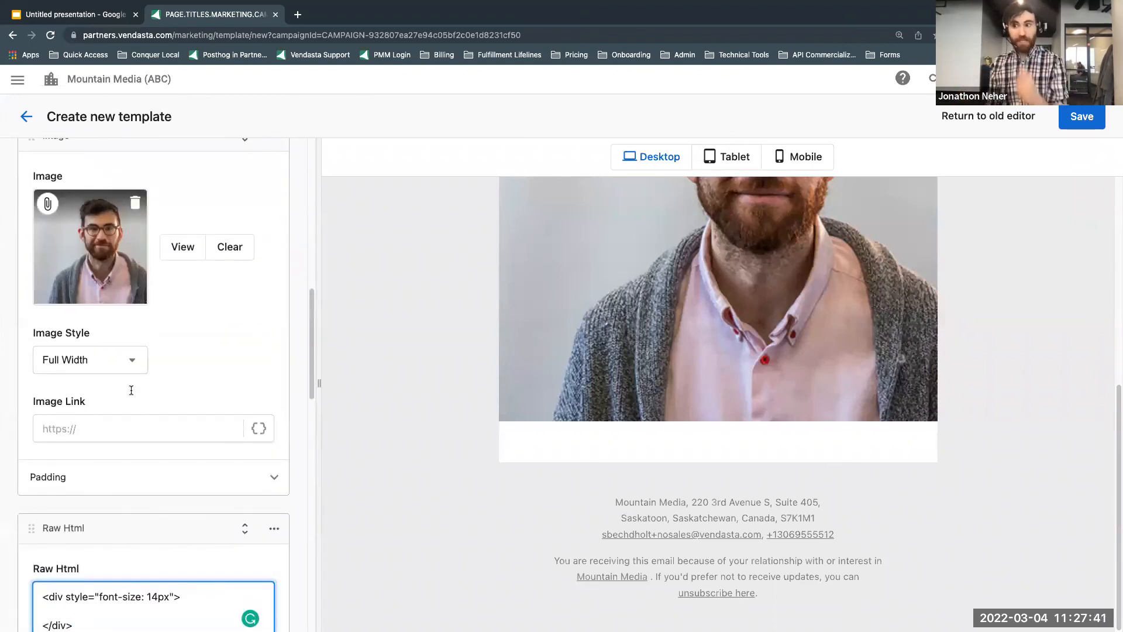
click(130, 430)
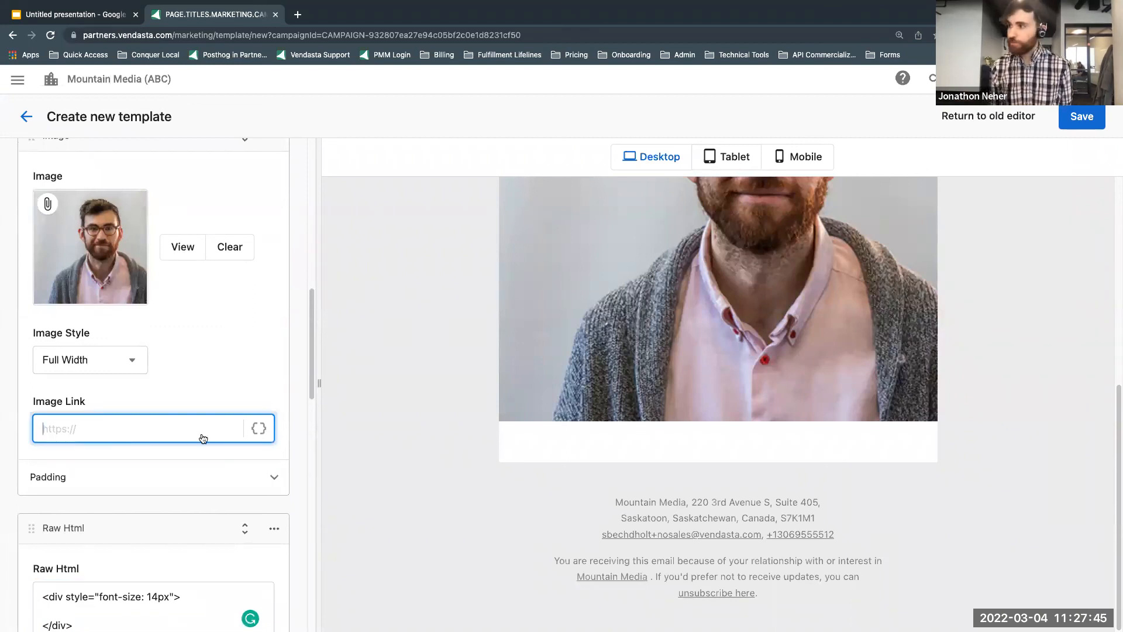
click(1080, 116)
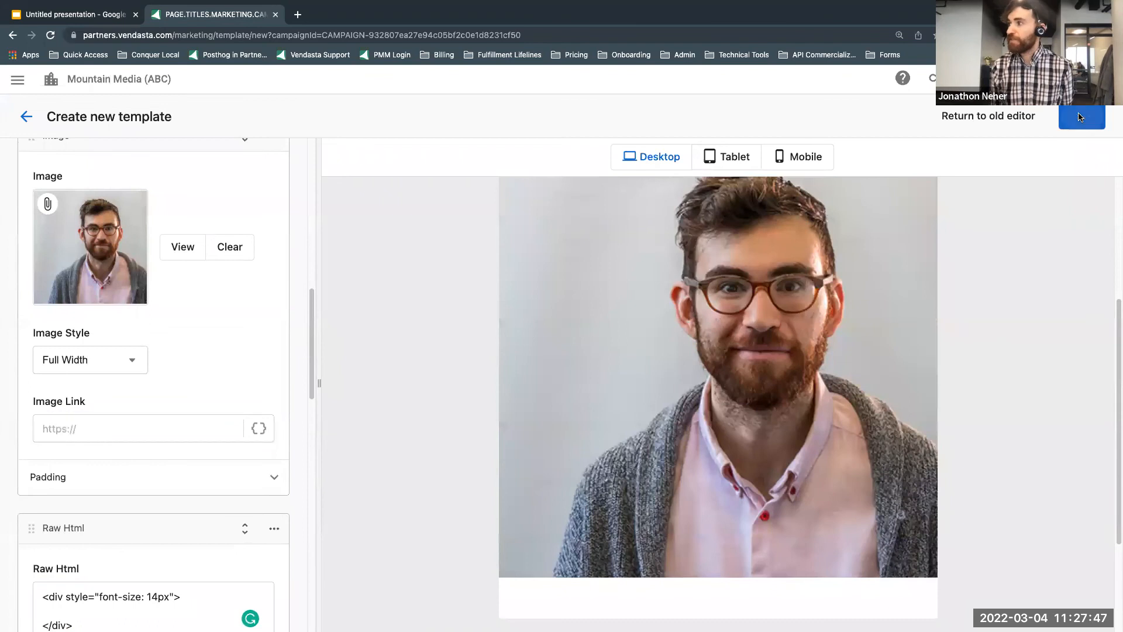
click(27, 116)
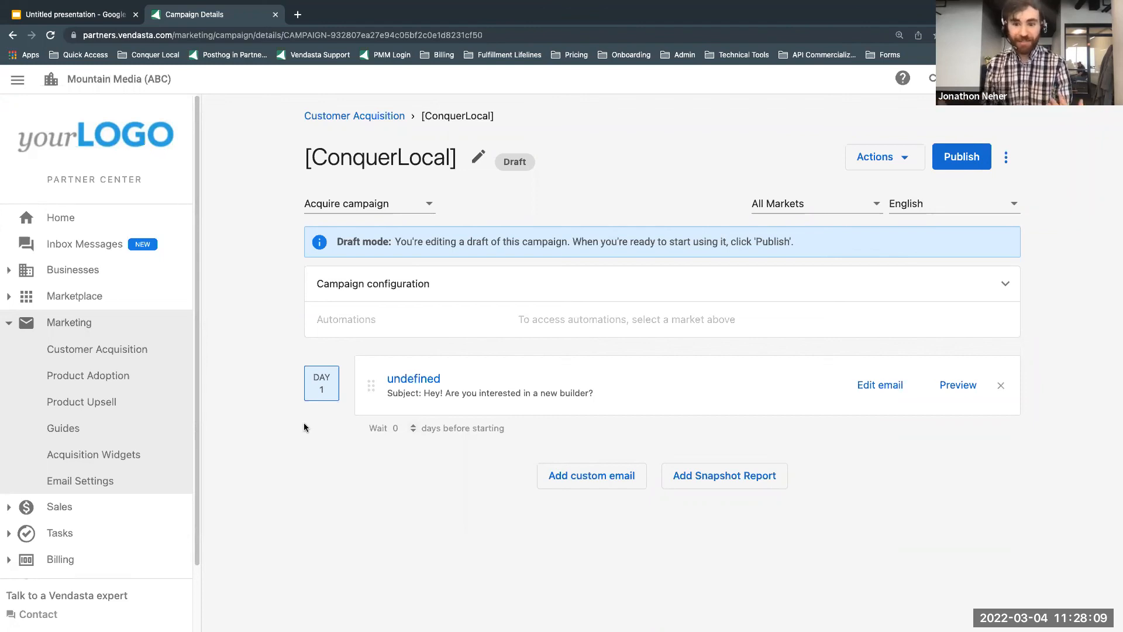
Step: Reopen the campaign's email for editing and set the top logo width to 500 px
scroll(110, 476, down, 3)
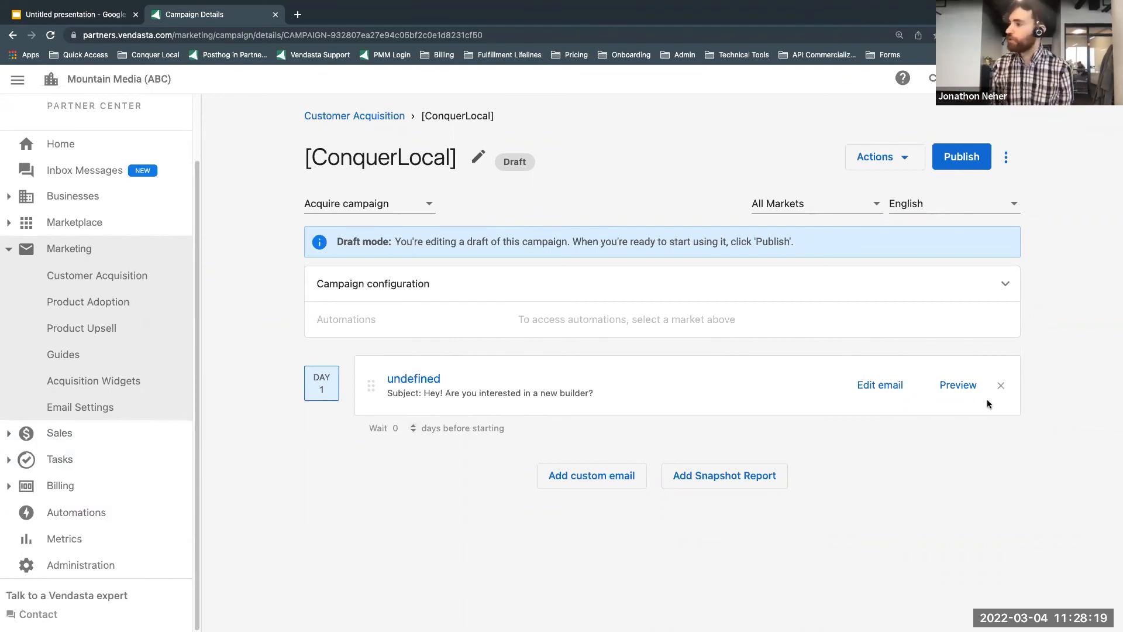
click(875, 386)
scroll(248, 406, down, 10)
scroll(252, 426, down, 6)
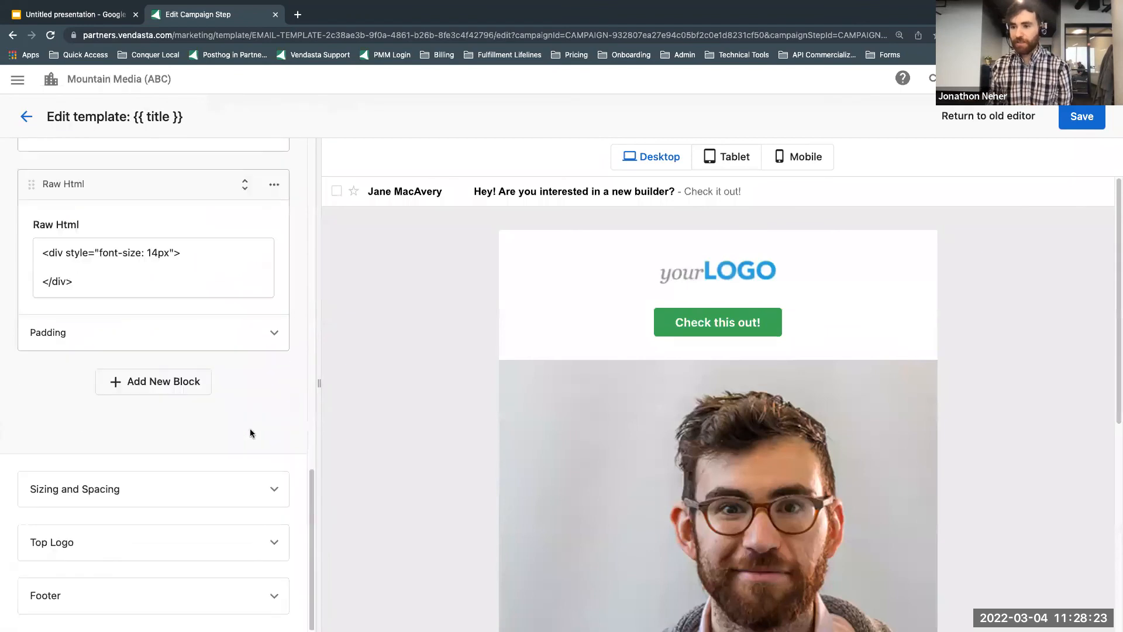
click(250, 542)
scroll(271, 548, down, 4)
scroll(271, 548, down, 1)
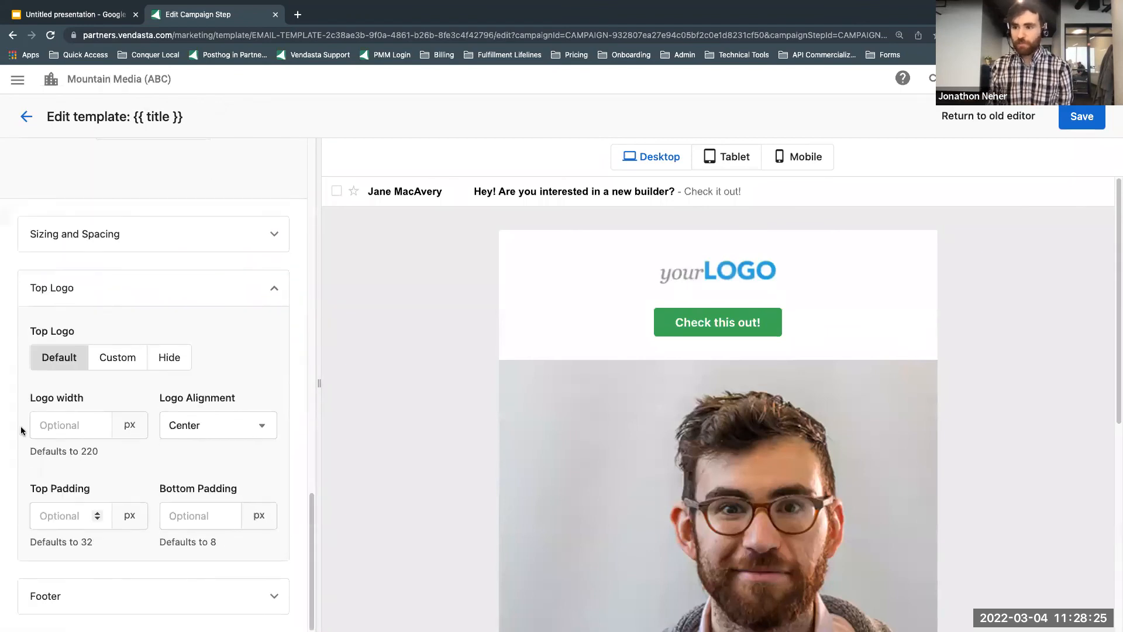
click(64, 427)
text(500)
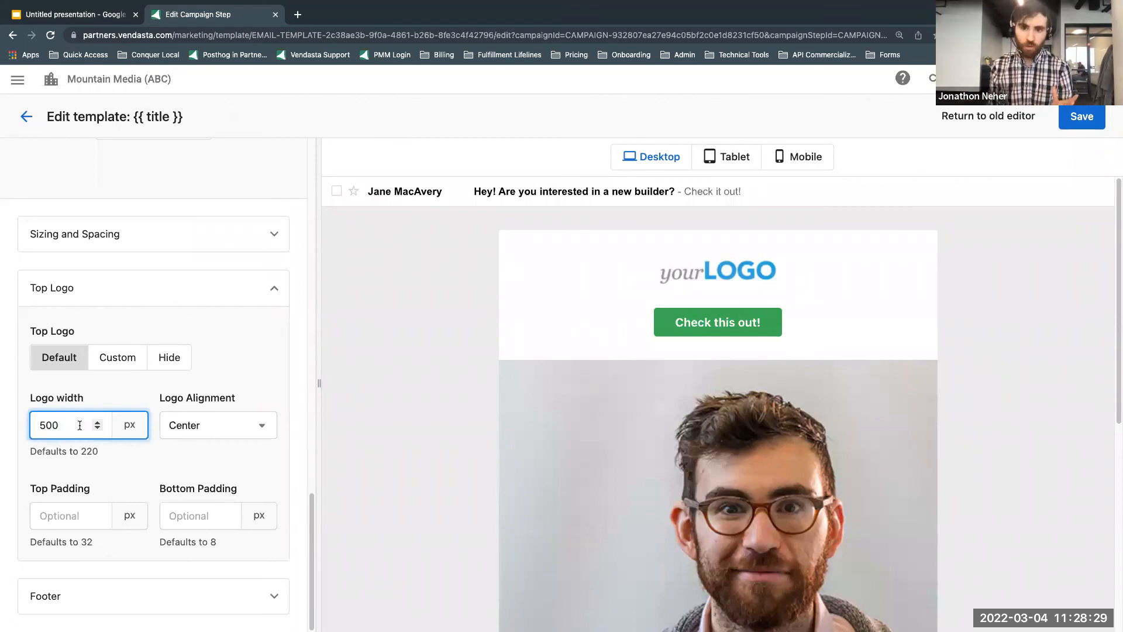
Step: Set the top logo width to 100 px
key(super+a)
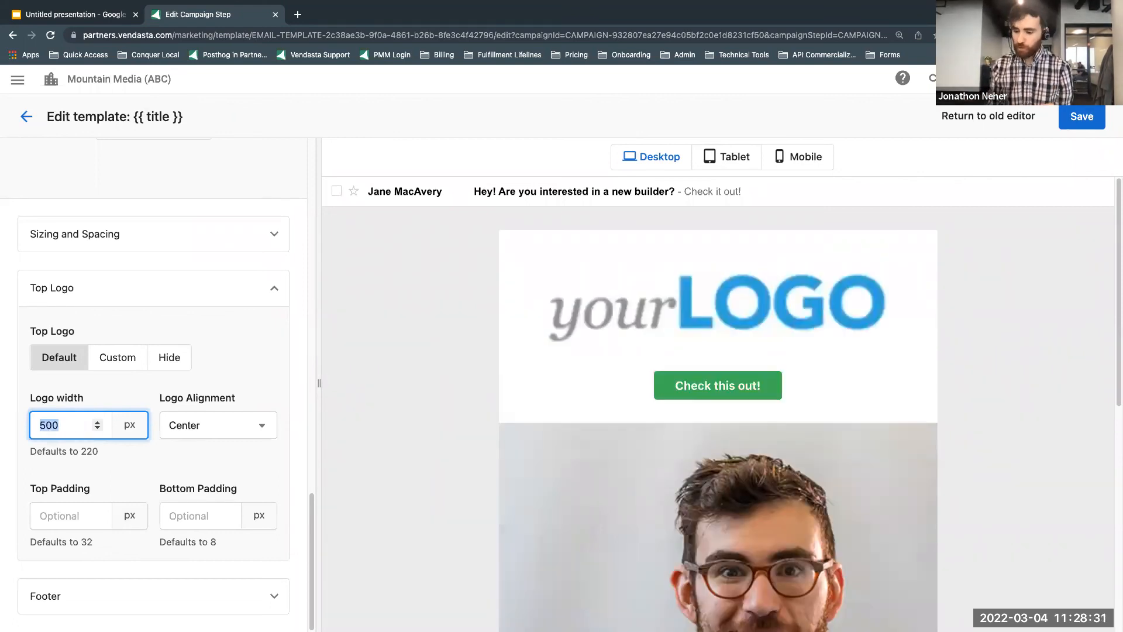
text(100)
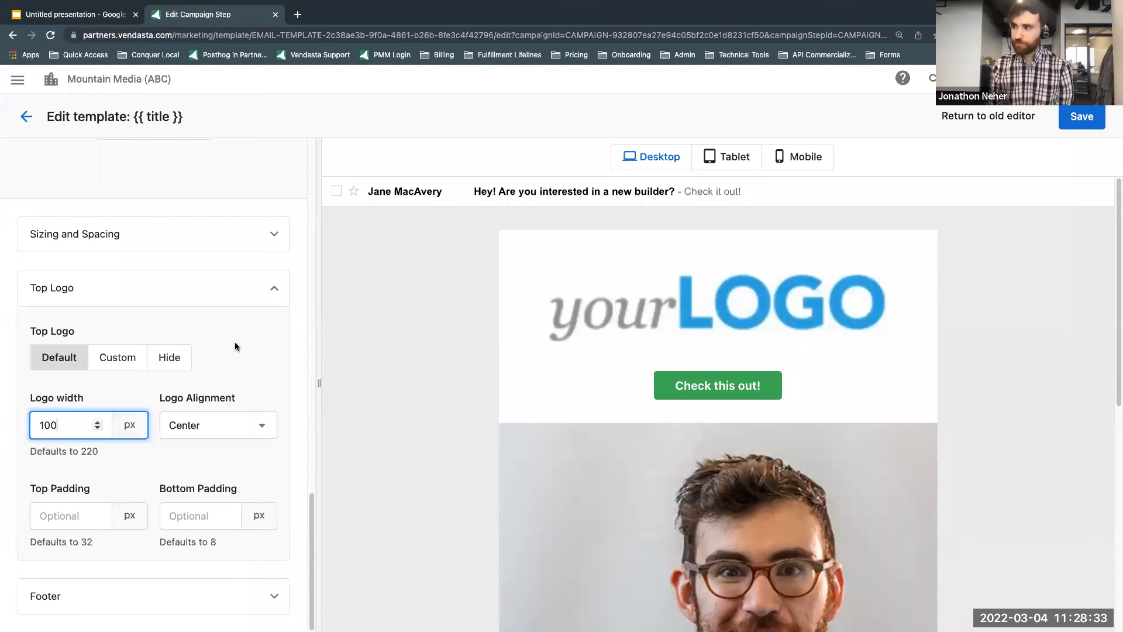
click(233, 353)
Step: Hide the email's top logo, and leave the template for the campaign details without saving
click(169, 359)
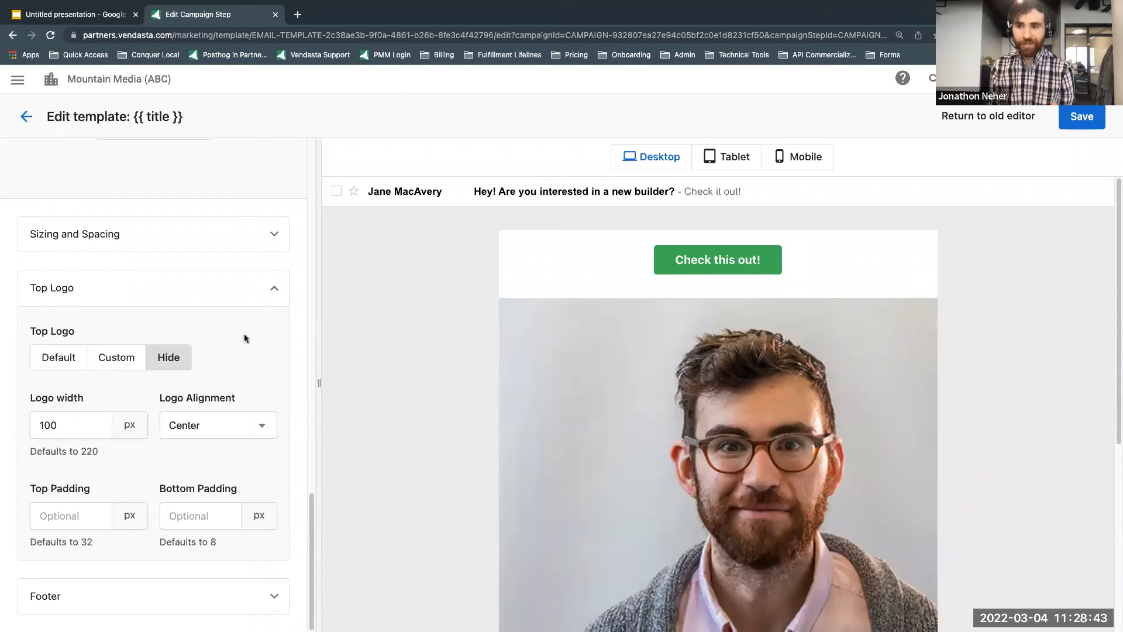
scroll(253, 356, up, 10)
scroll(259, 350, up, 2)
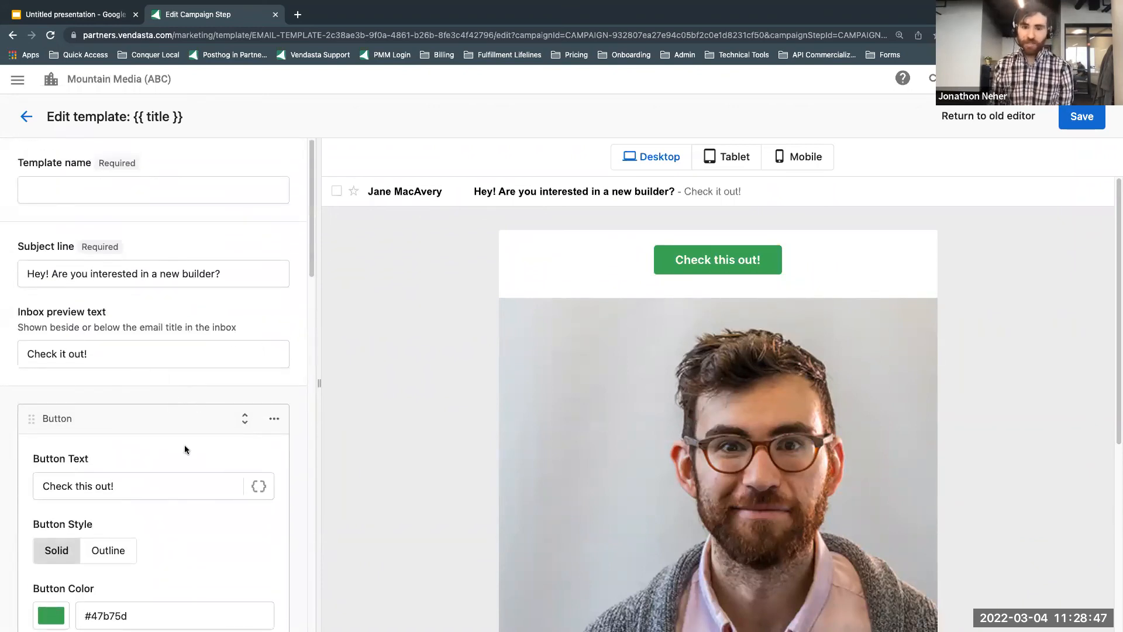
click(25, 121)
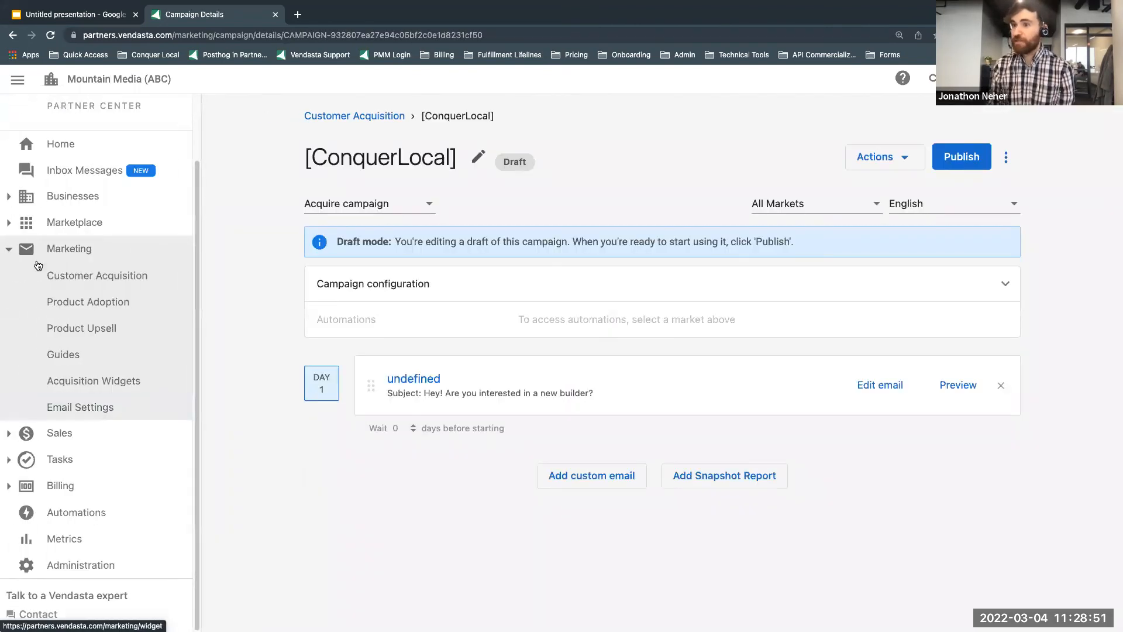
Step: Leave the campaign for the Automations list and open the most recently updated untitled automation
click(10, 250)
click(82, 430)
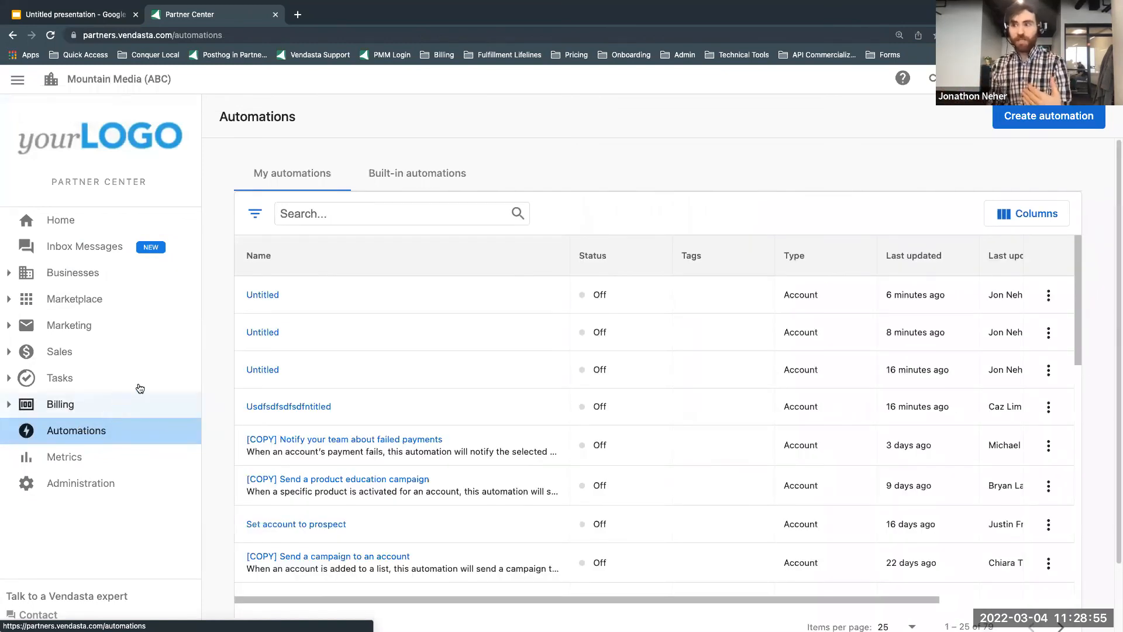
click(254, 298)
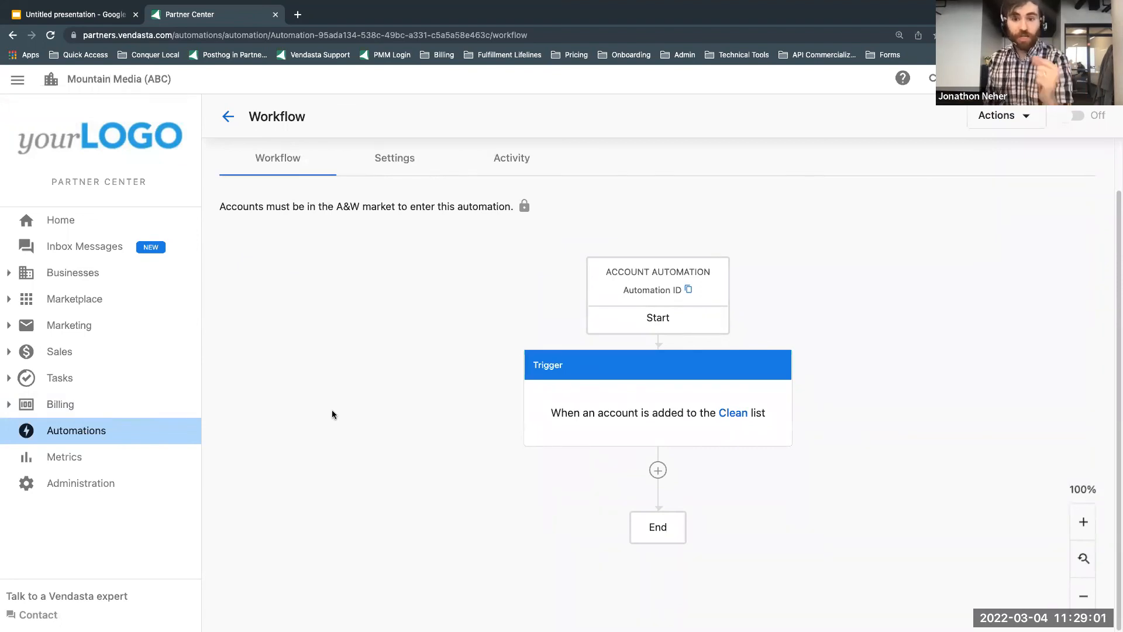
Step: Insert an If/else branch step directly after the Clean list trigger
click(657, 469)
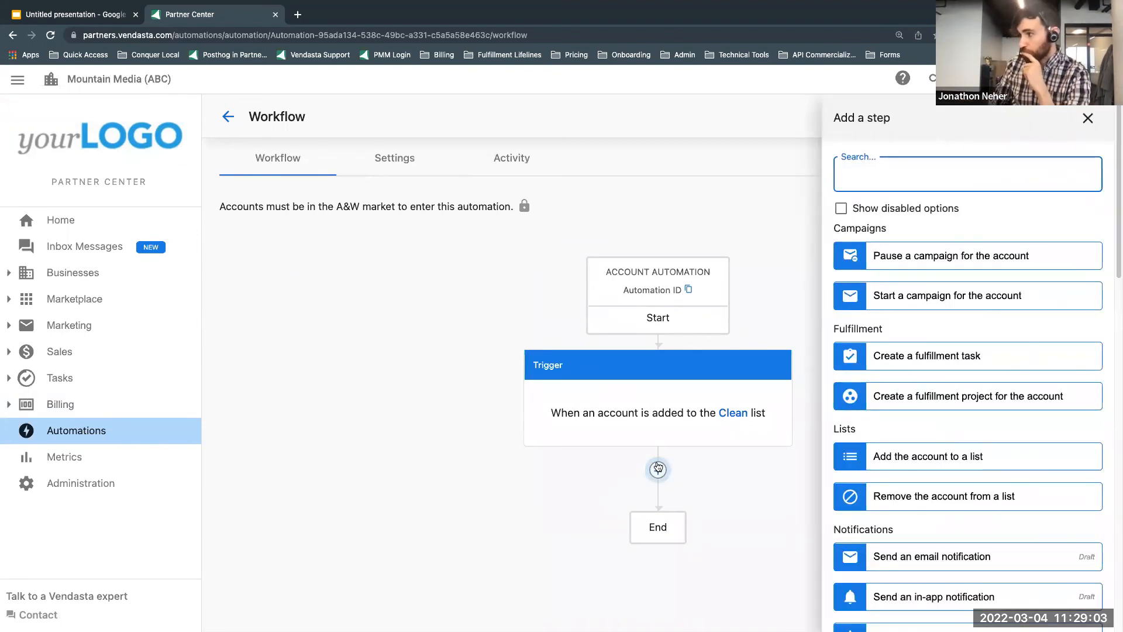
scroll(974, 381, down, 4)
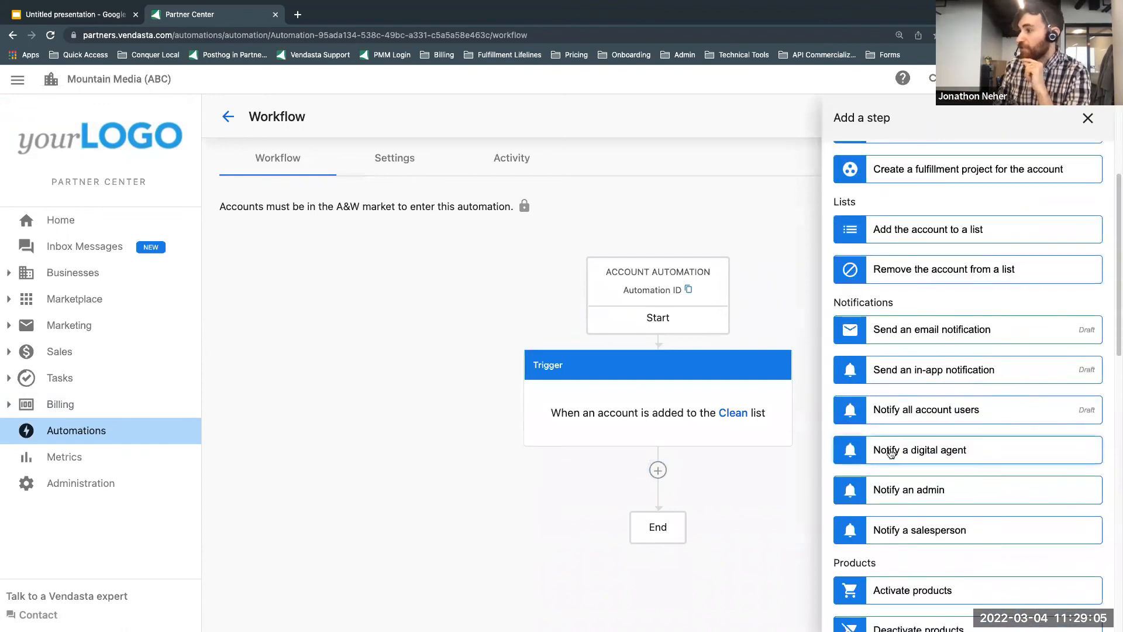
scroll(901, 468, down, 12)
scroll(936, 556, down, 1)
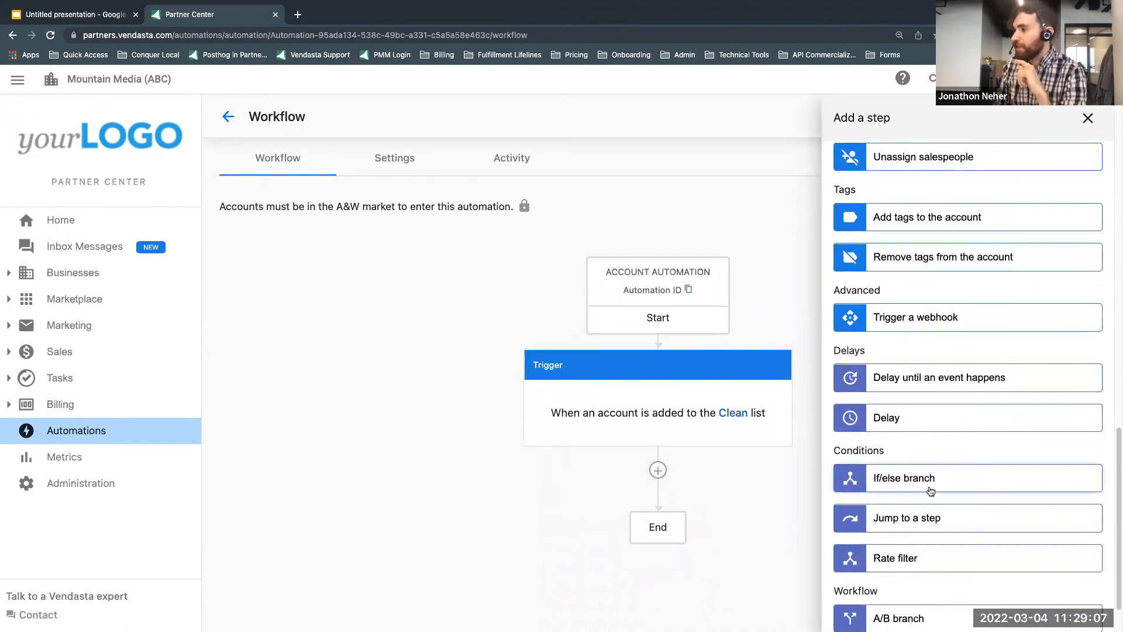
click(930, 491)
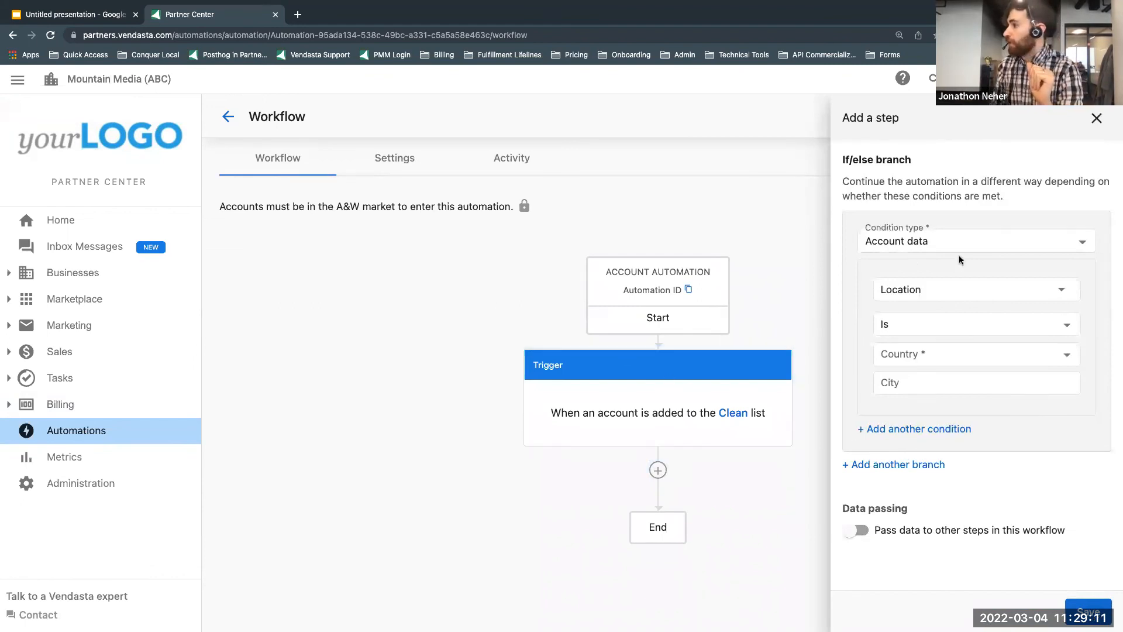
Step: Set the first branch's account data condition to Lifecycle Stage is Lead
click(924, 290)
scroll(959, 356, down, 2)
scroll(959, 380, down, 2)
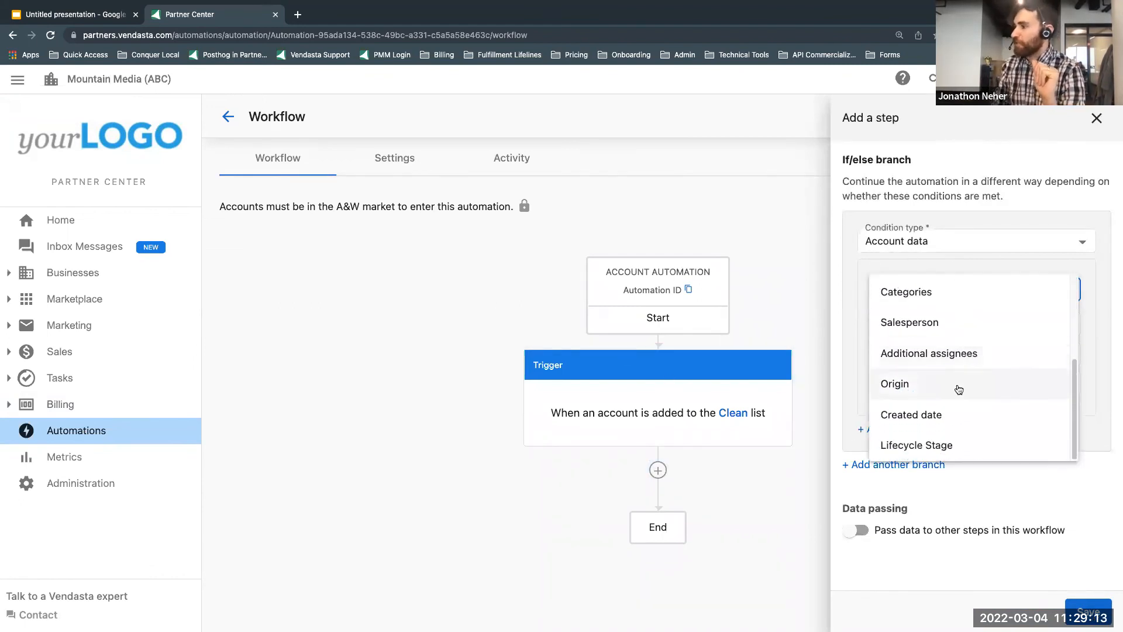
click(964, 445)
click(1012, 372)
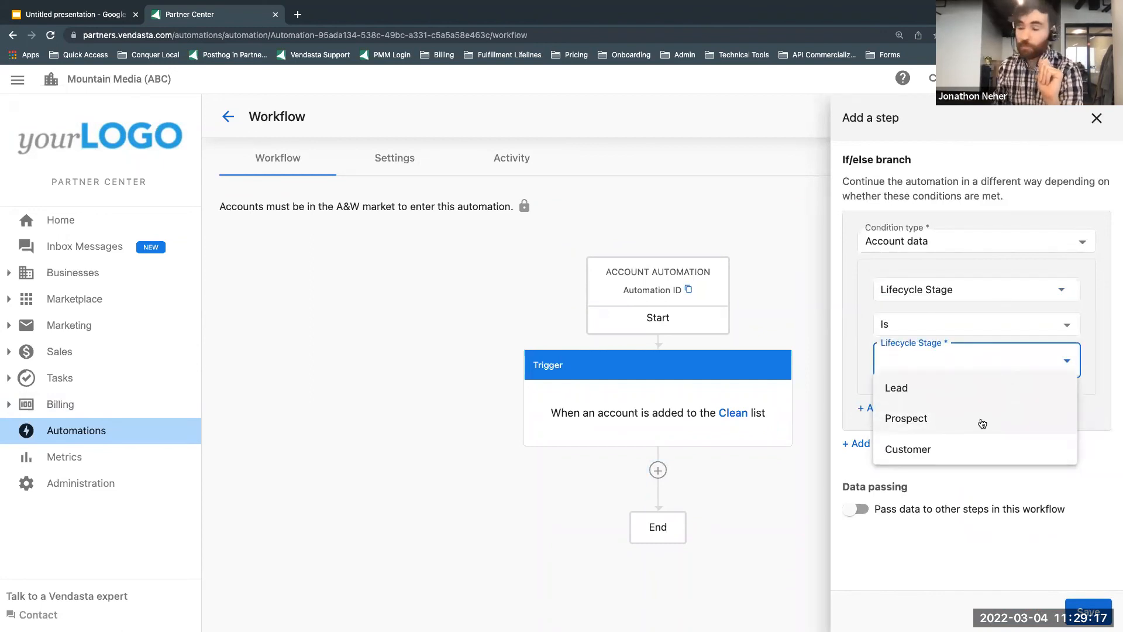
click(982, 424)
click(951, 351)
click(952, 354)
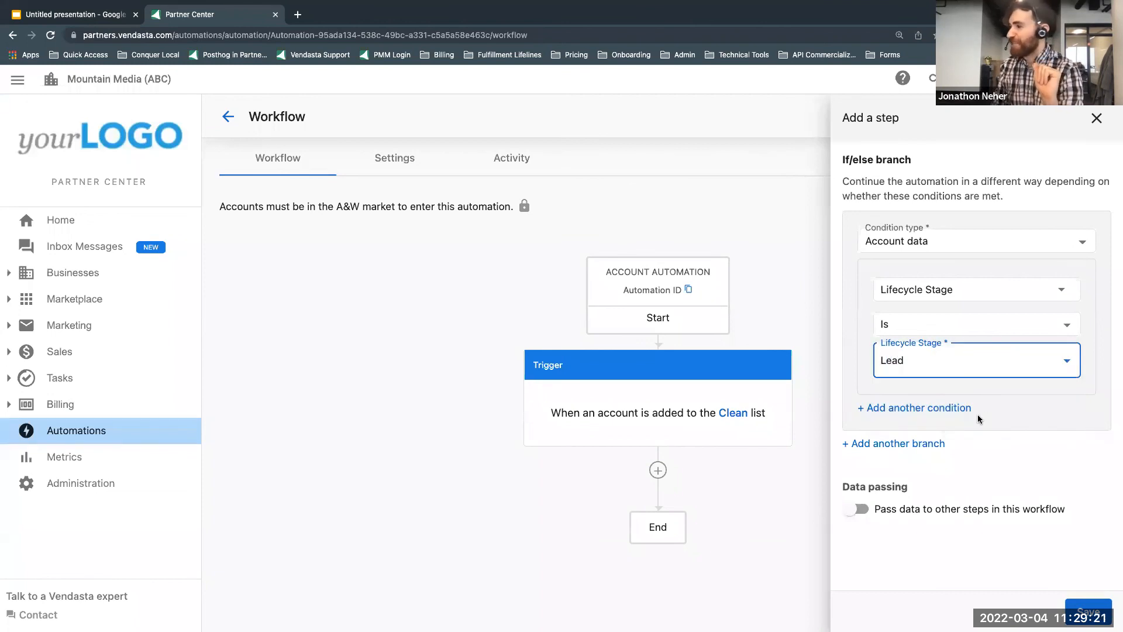
Step: Add two more branches to the If/else step and set the second branch's condition to Lifecycle Stage is Prospect
click(924, 444)
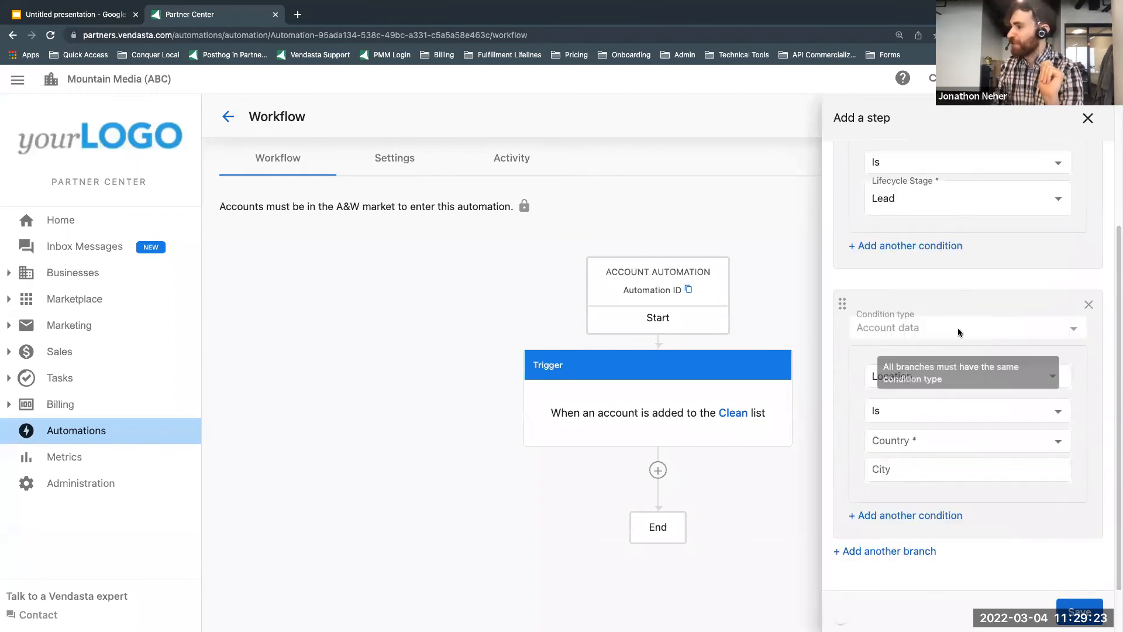
scroll(959, 332, down, 1)
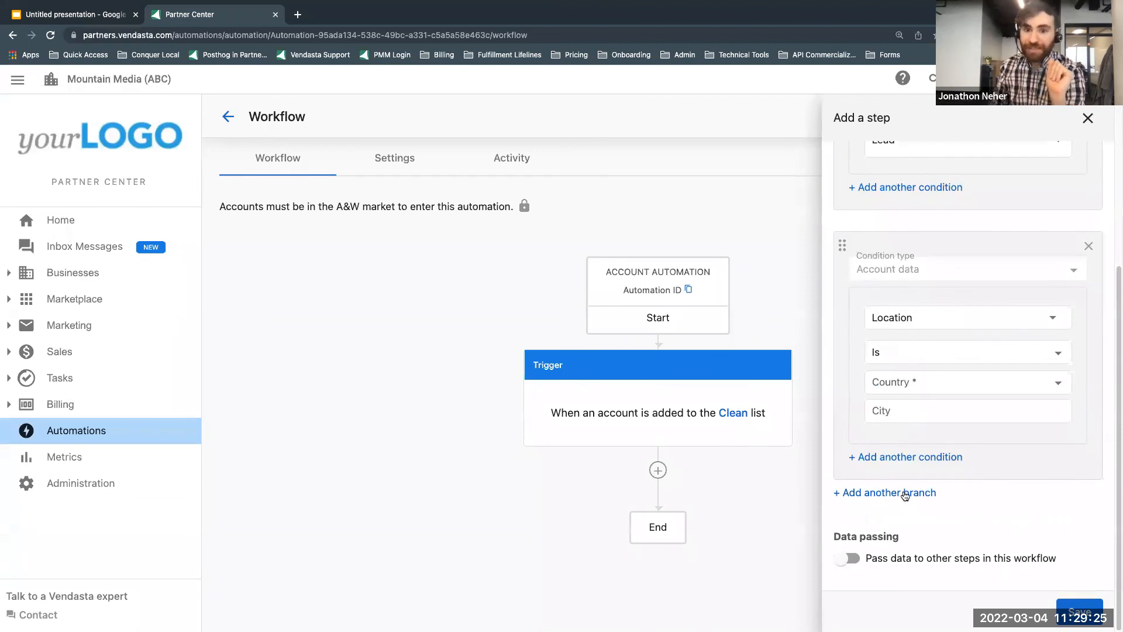
click(905, 494)
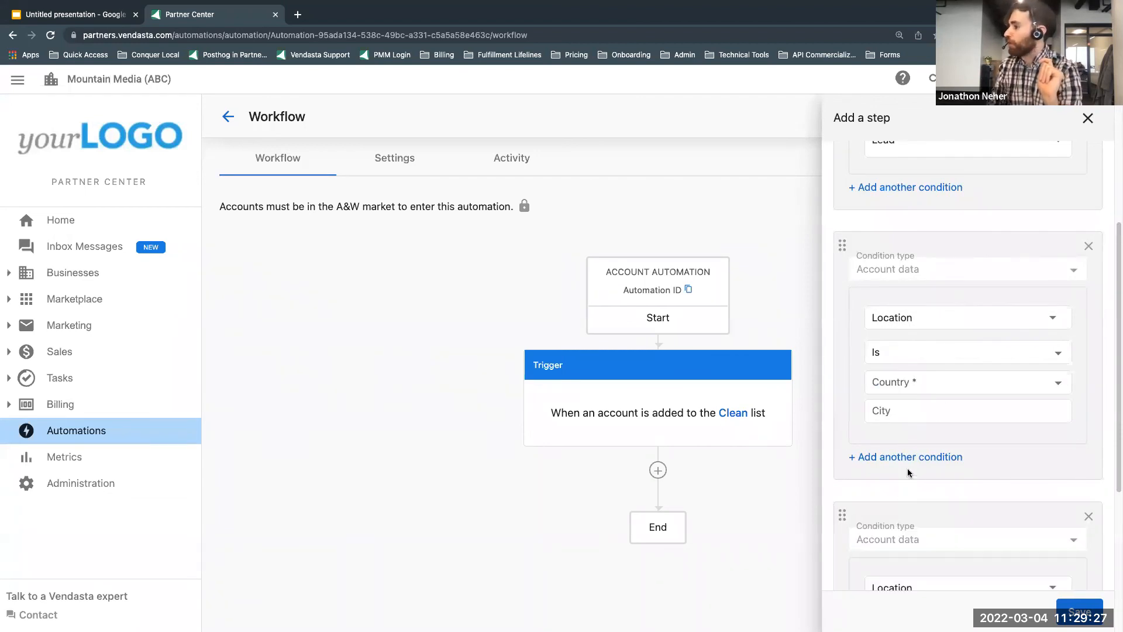
click(965, 383)
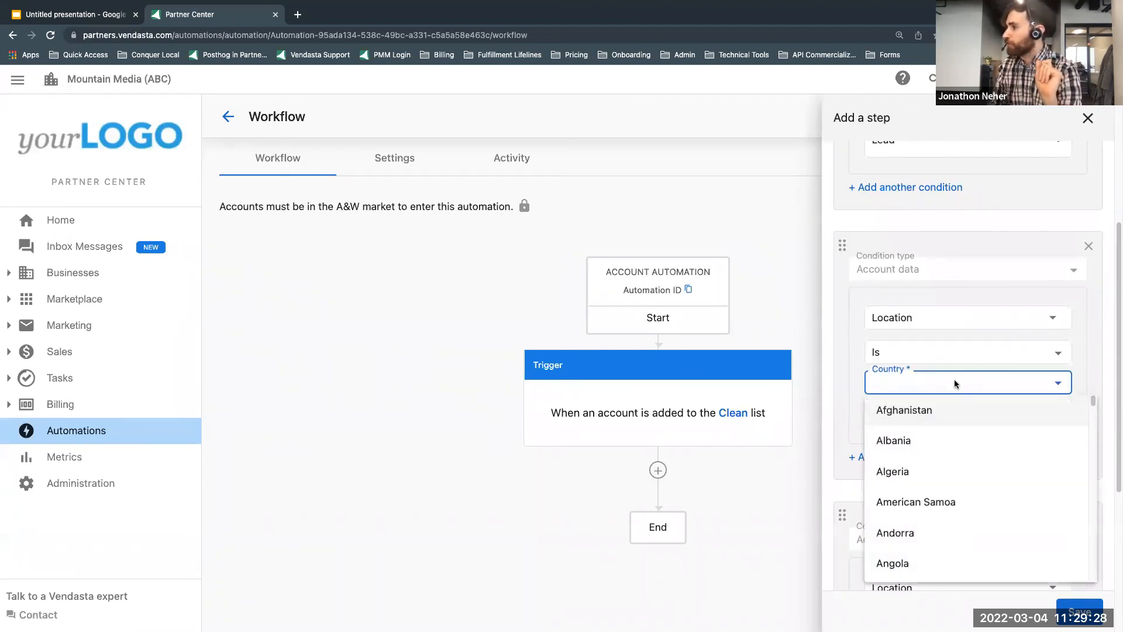
click(925, 327)
click(925, 324)
scroll(936, 456, down, 3)
click(945, 466)
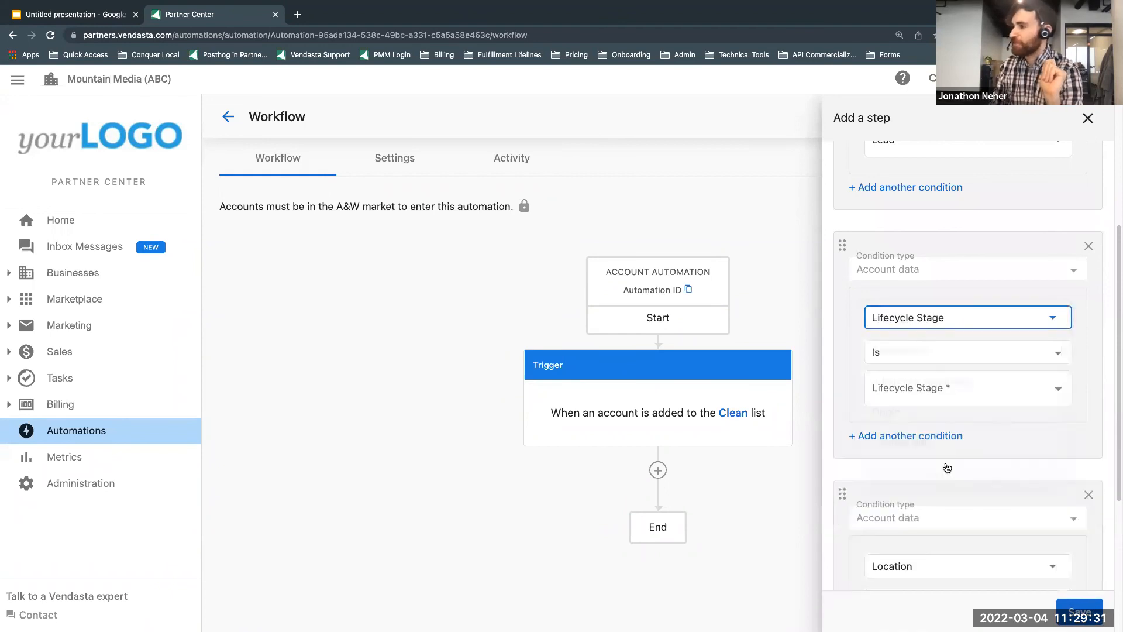
click(947, 389)
click(932, 444)
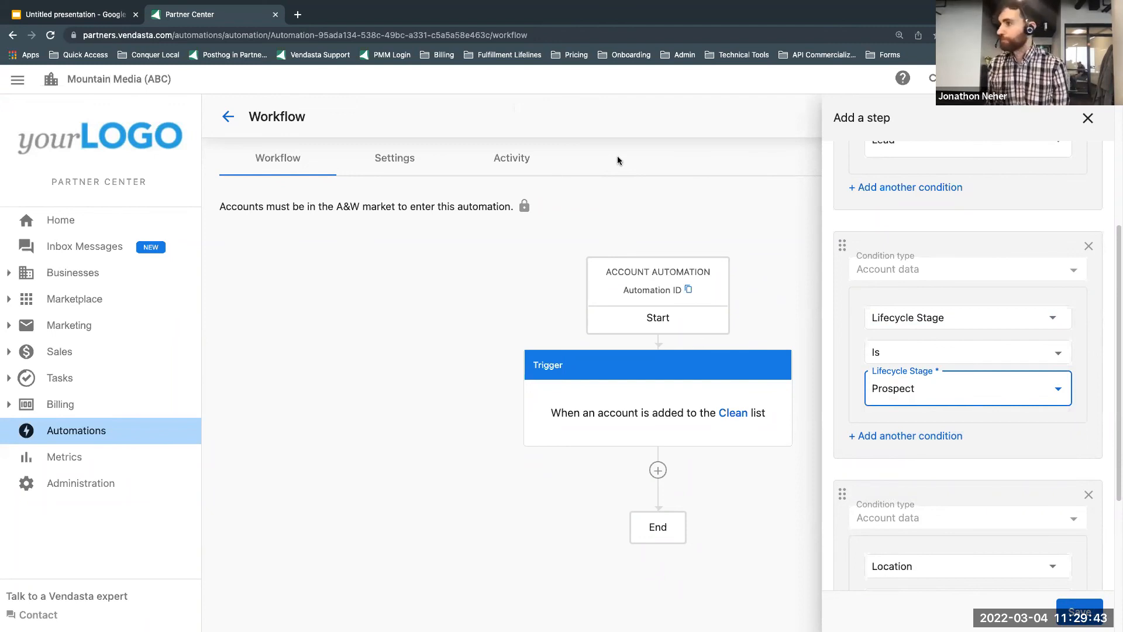
Step: Set the third branch's condition to Lifecycle Stage is Customer and try to save the If/else step
scroll(1012, 356, up, 3)
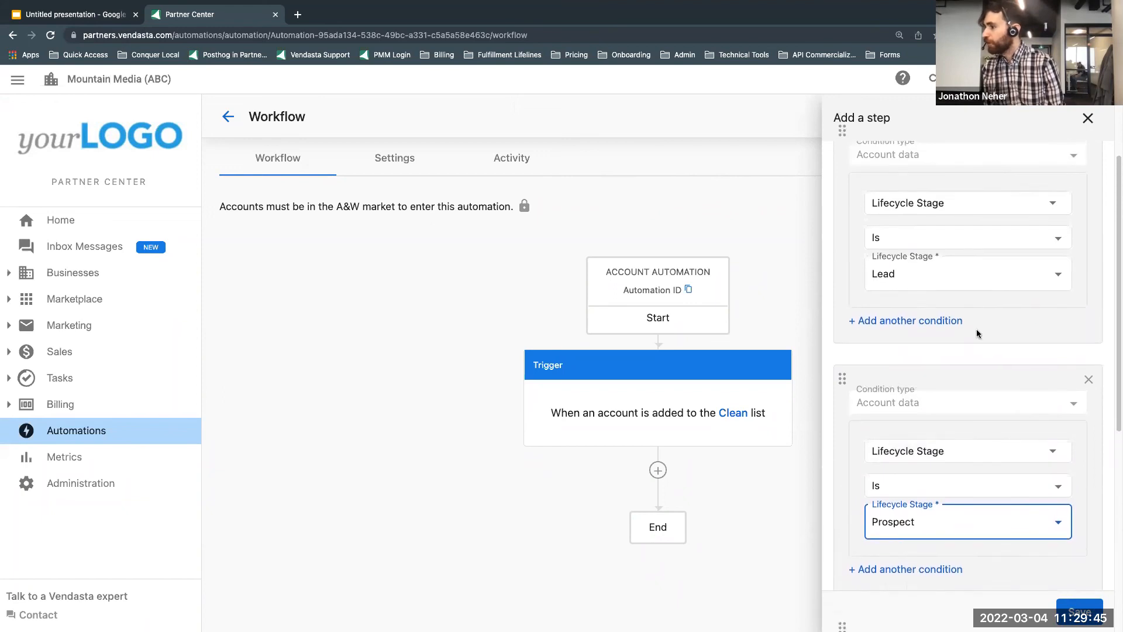
scroll(977, 333, down, 5)
click(918, 436)
scroll(971, 527, down, 1)
click(958, 582)
scroll(947, 514, down, 2)
click(920, 409)
click(921, 501)
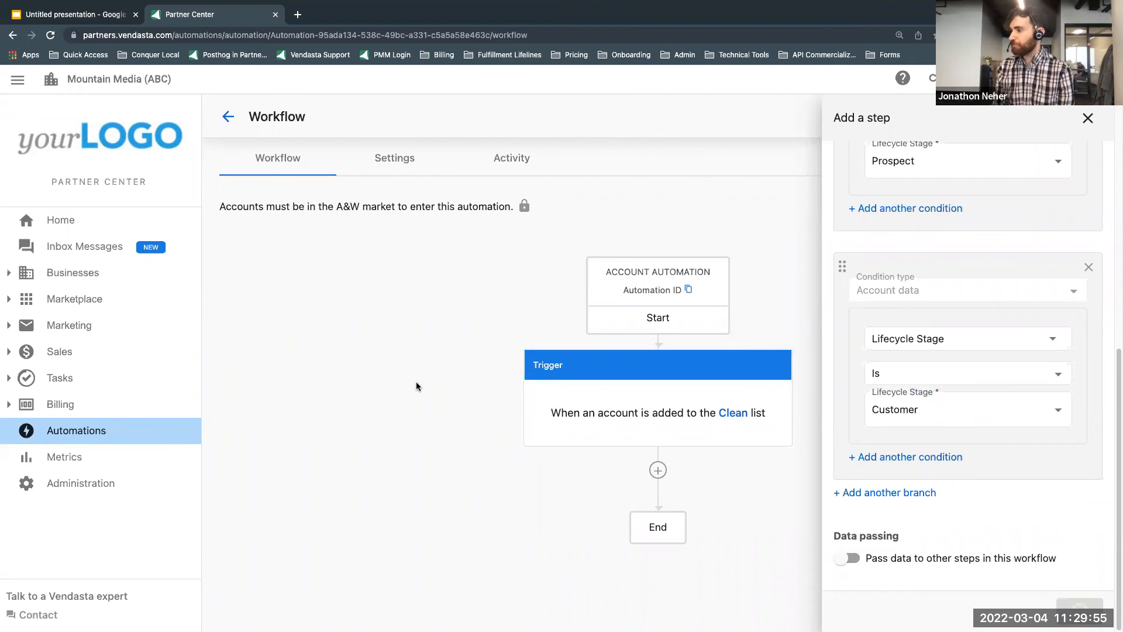
Step: Remove the Customer branch and save the If/else step with only the Lead and Prospect branches
scroll(971, 455, up, 5)
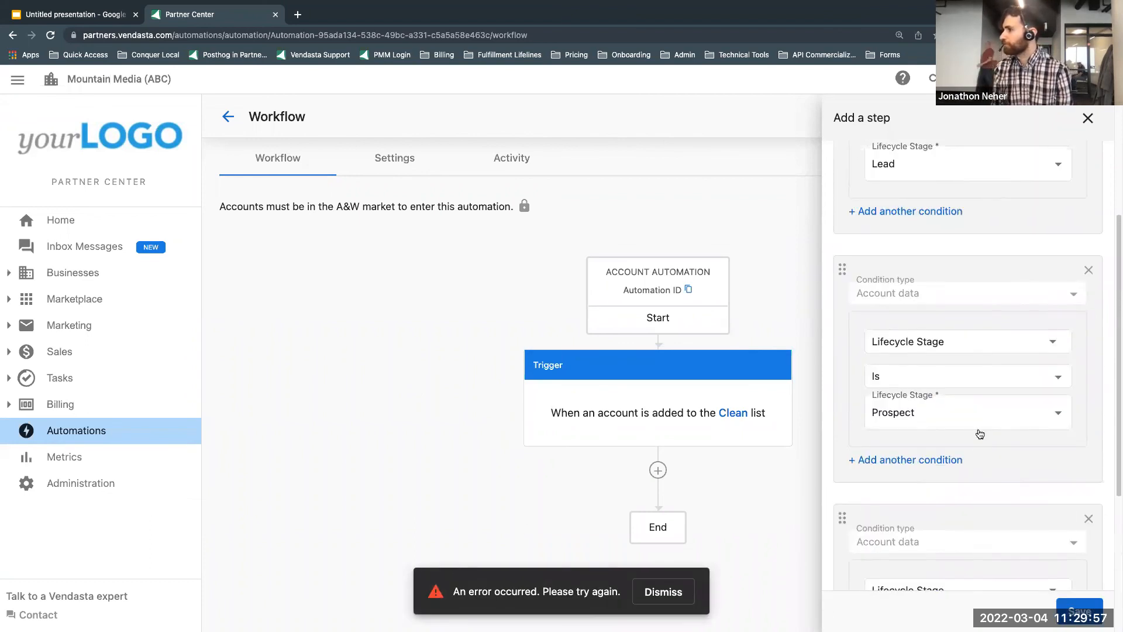
scroll(912, 431, down, 5)
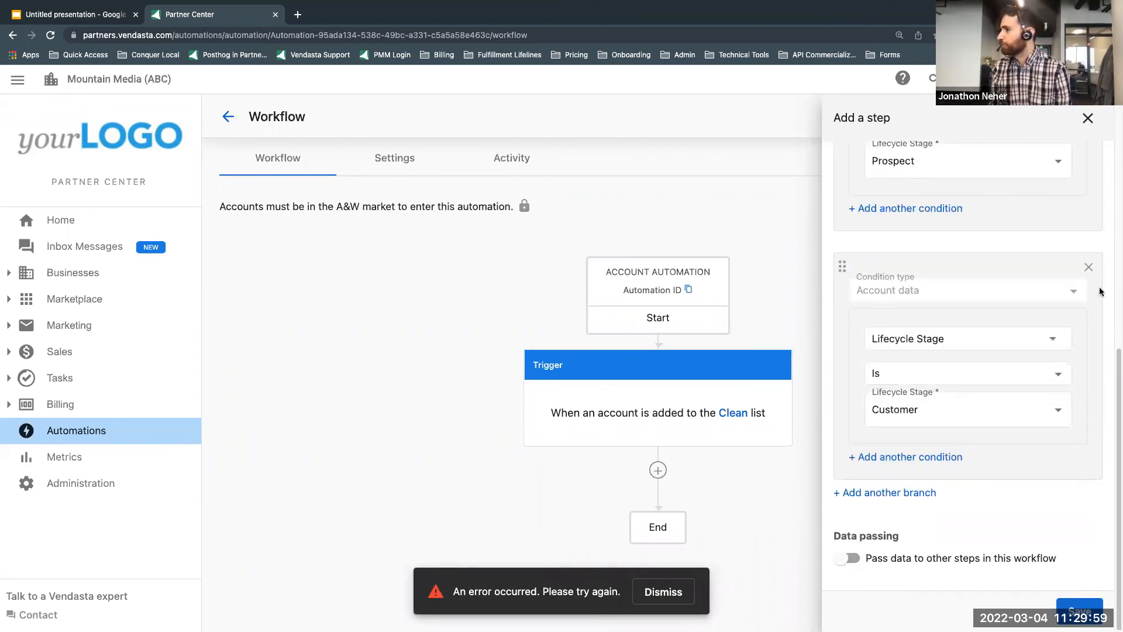
click(1089, 268)
click(1080, 610)
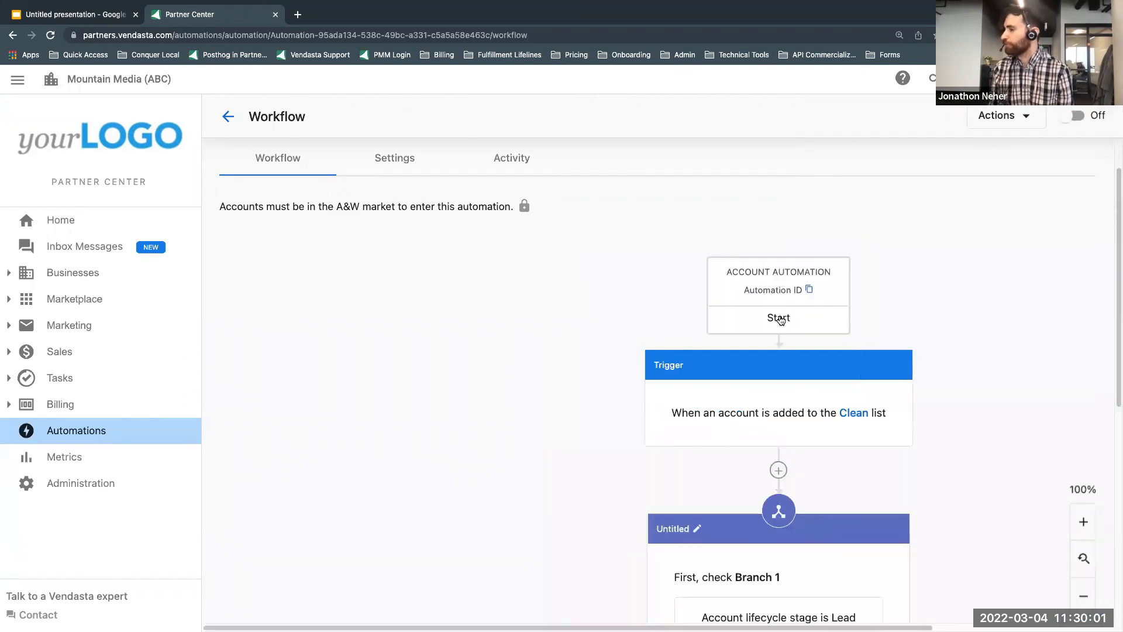
scroll(795, 357, down, 5)
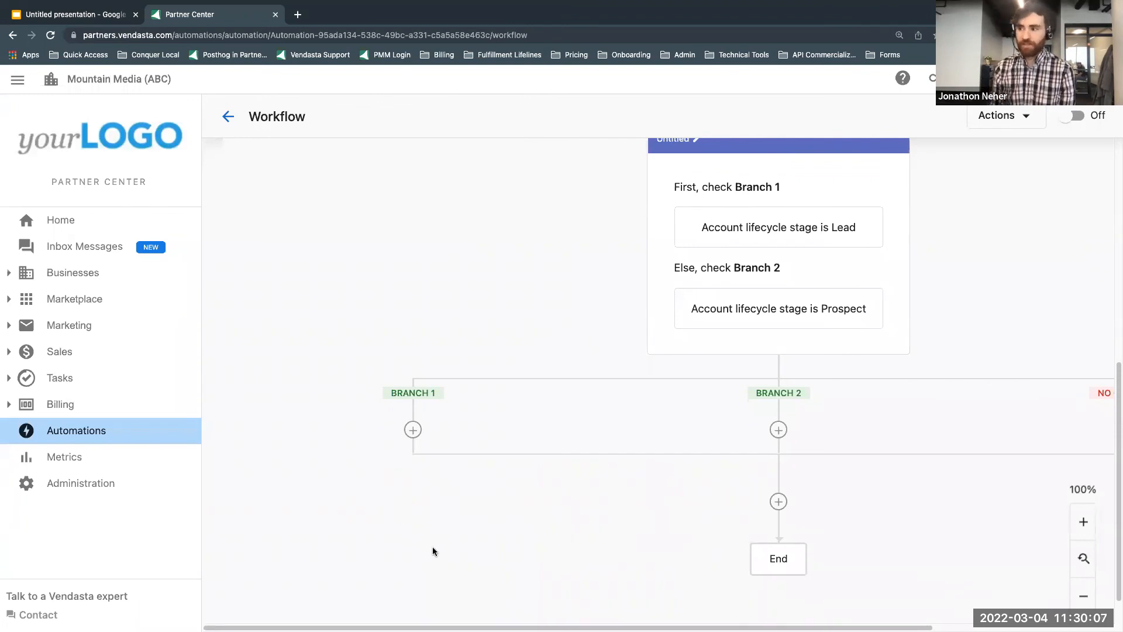
Step: Open the Custom fields page for accounts from the Administration settings
click(101, 487)
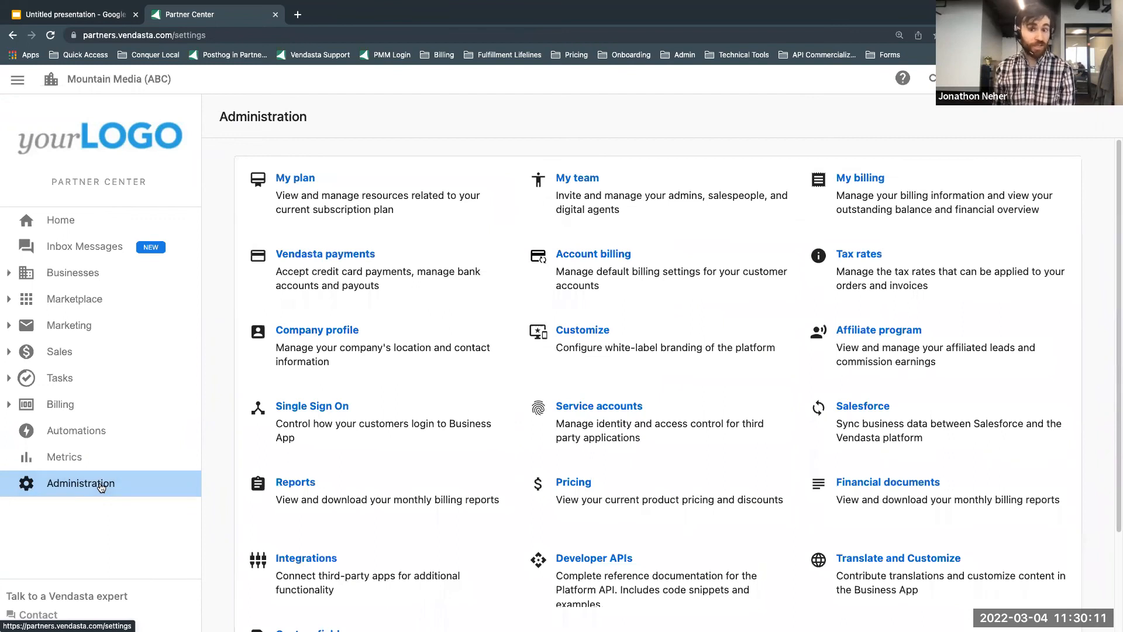
scroll(515, 398, down, 2)
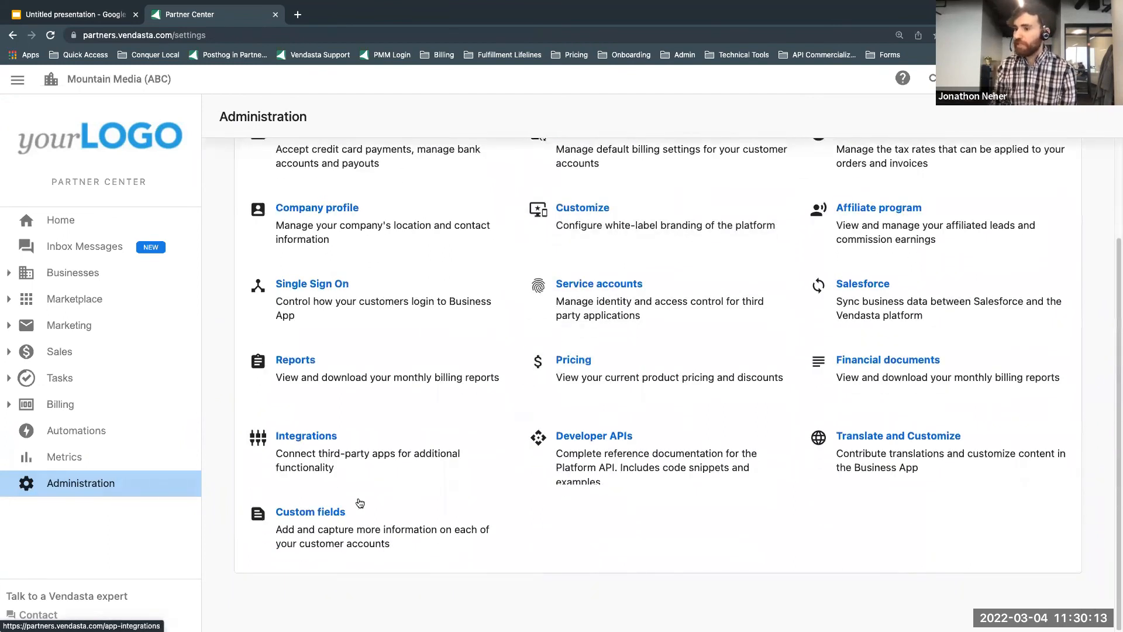
click(329, 521)
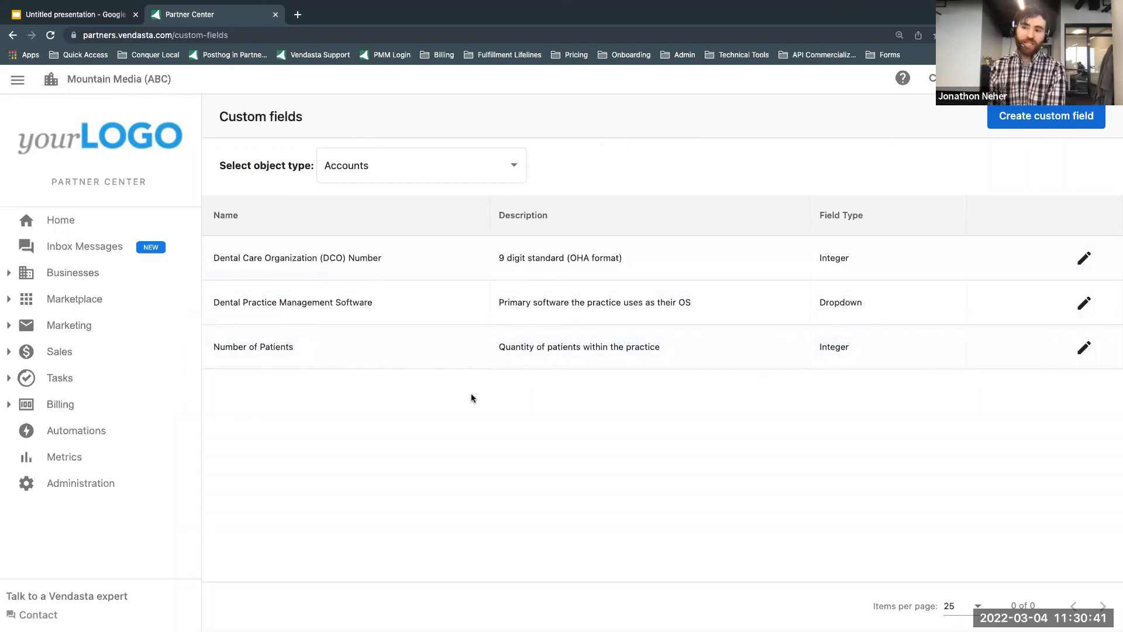
Step: Look over the Customer Acquisition campaign list and return to the Automations list
click(91, 326)
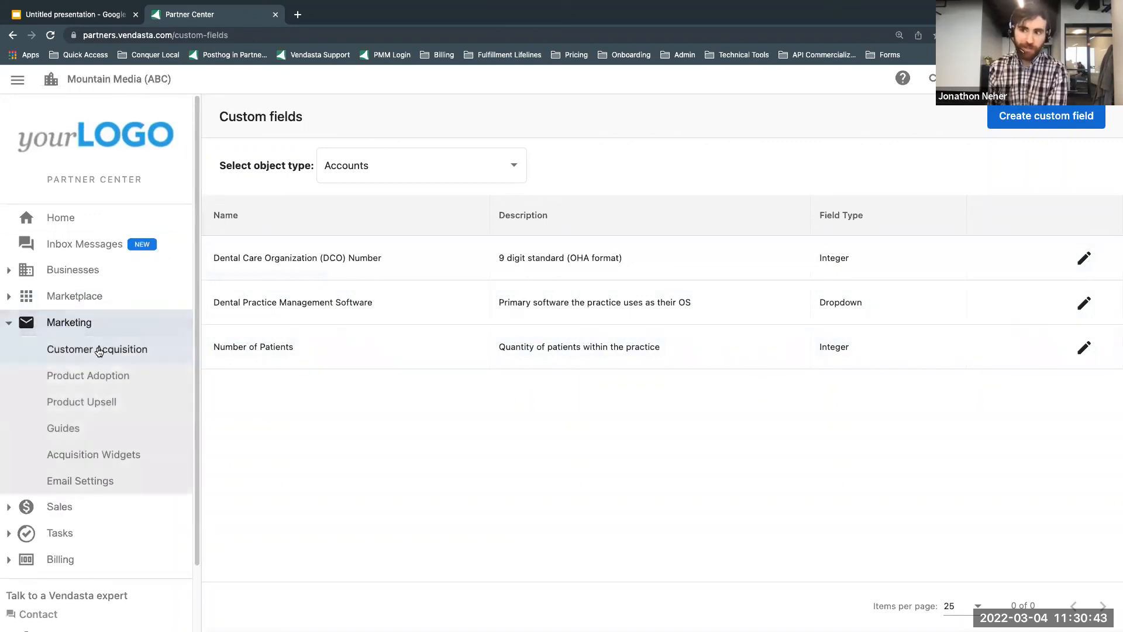
click(99, 349)
scroll(427, 471, down, 3)
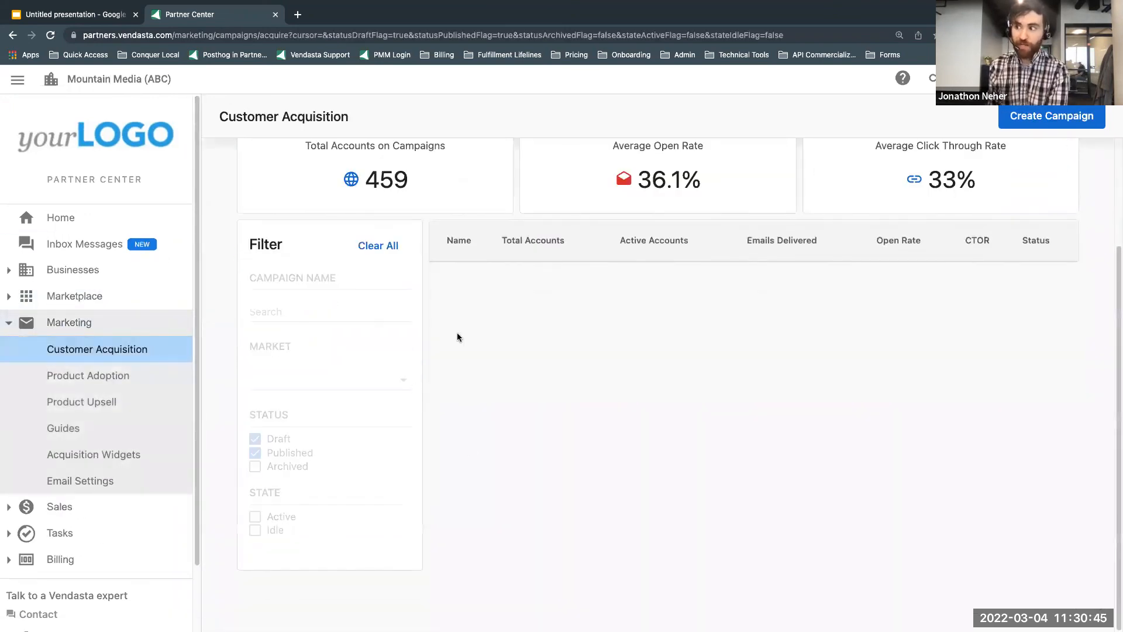
scroll(100, 459, down, 2)
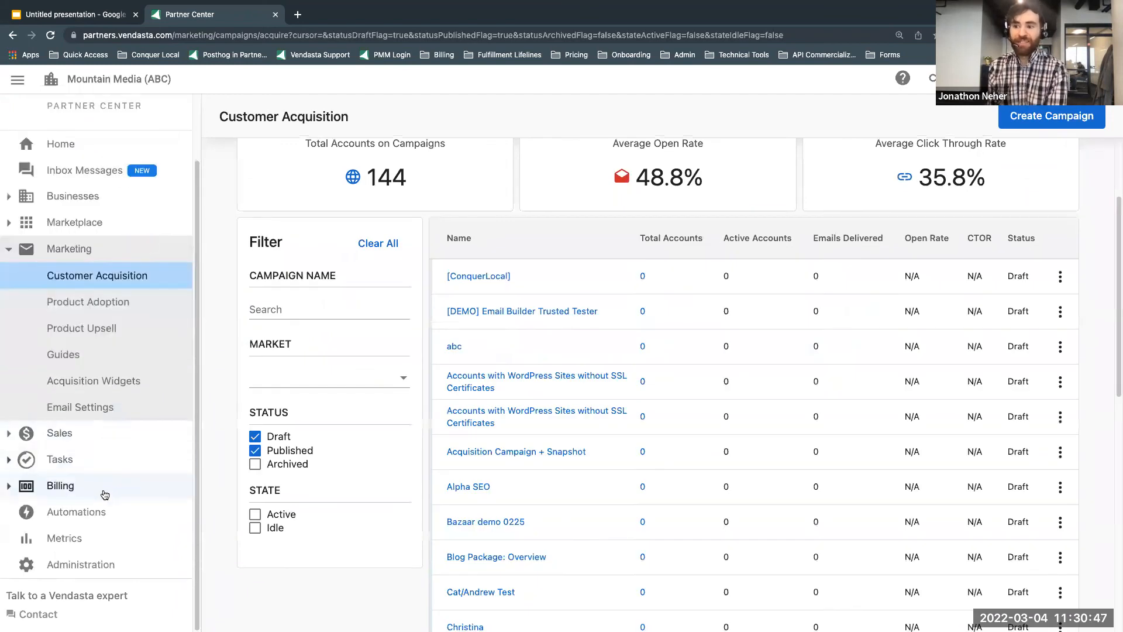
click(104, 514)
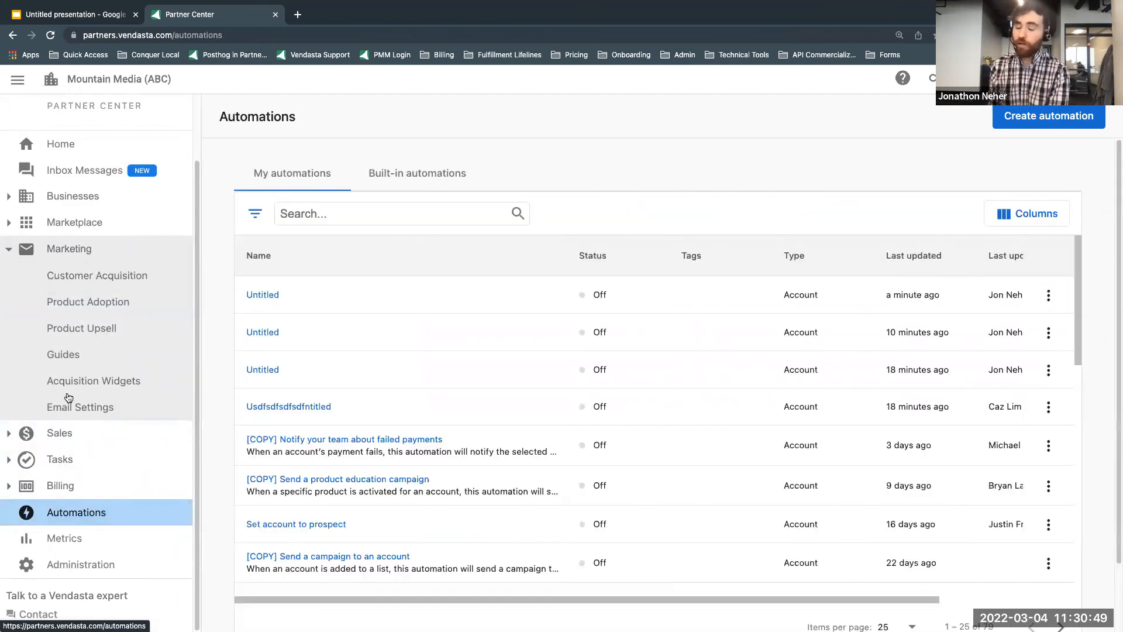